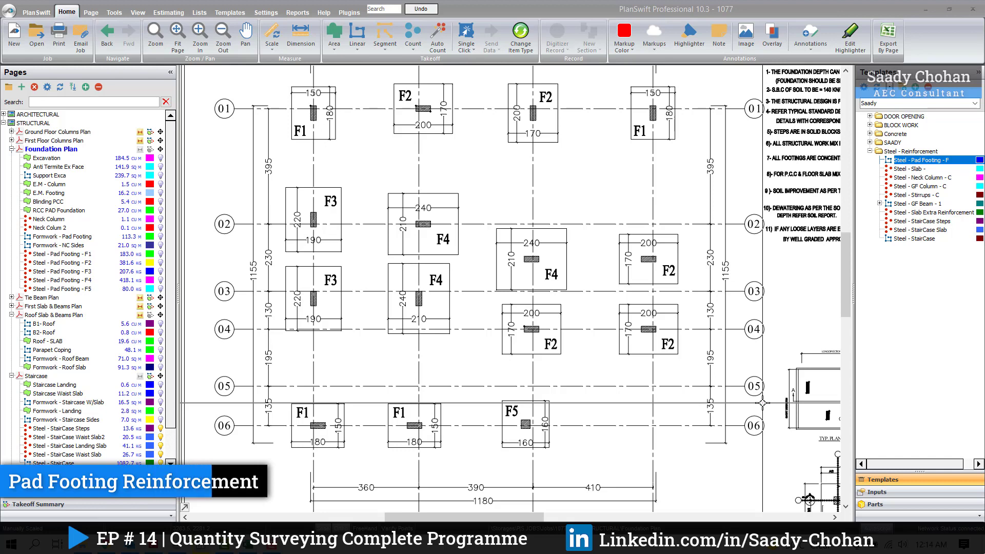
Step: Examine the F1 row of the isolated footings schedule for length, width and short- and long-direction bottom reinforcement
drag(536, 397, 584, 140)
scroll(314, 397, up, 4)
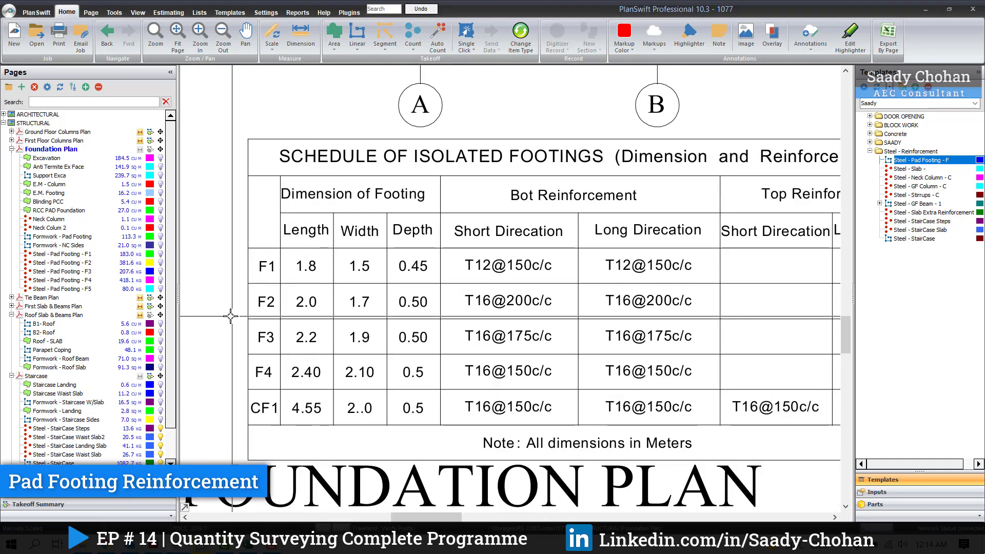
drag(337, 340, 315, 347)
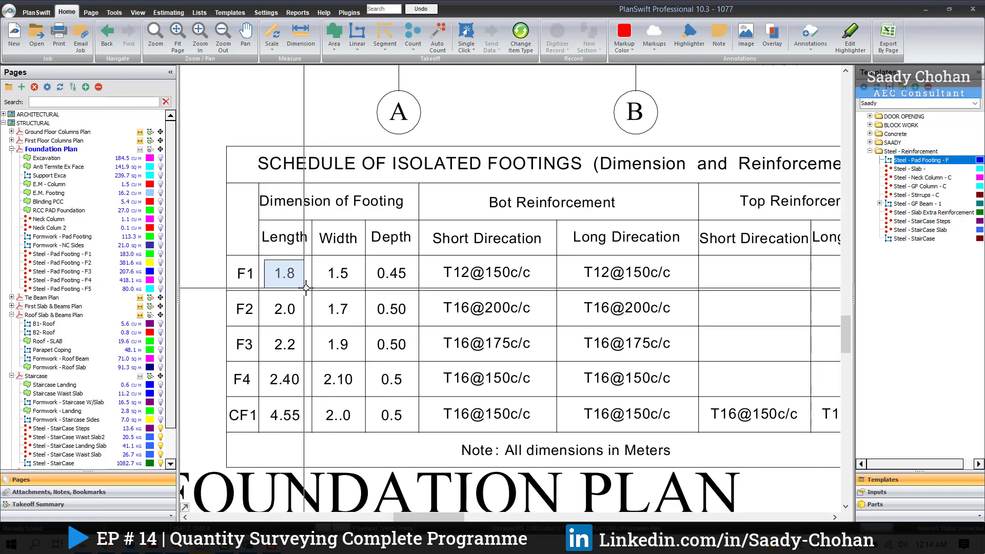
drag(325, 264, 354, 288)
drag(267, 260, 348, 288)
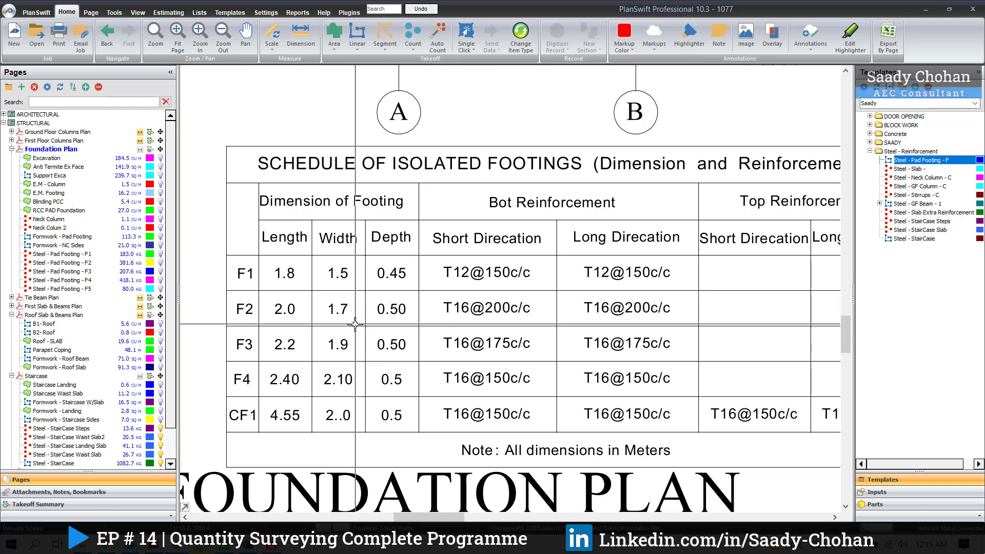
drag(364, 321, 351, 327)
drag(427, 265, 458, 289)
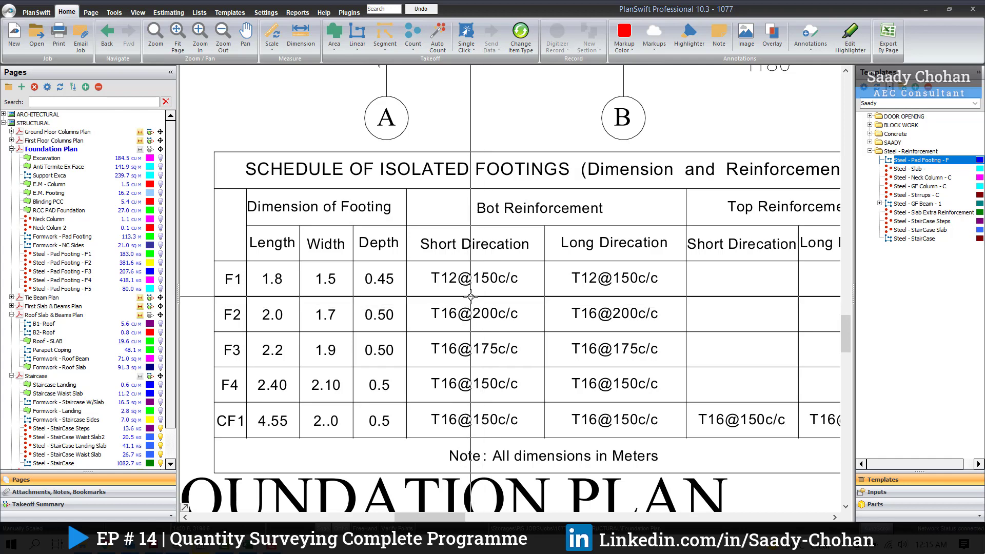
drag(476, 261, 531, 292)
drag(423, 265, 521, 291)
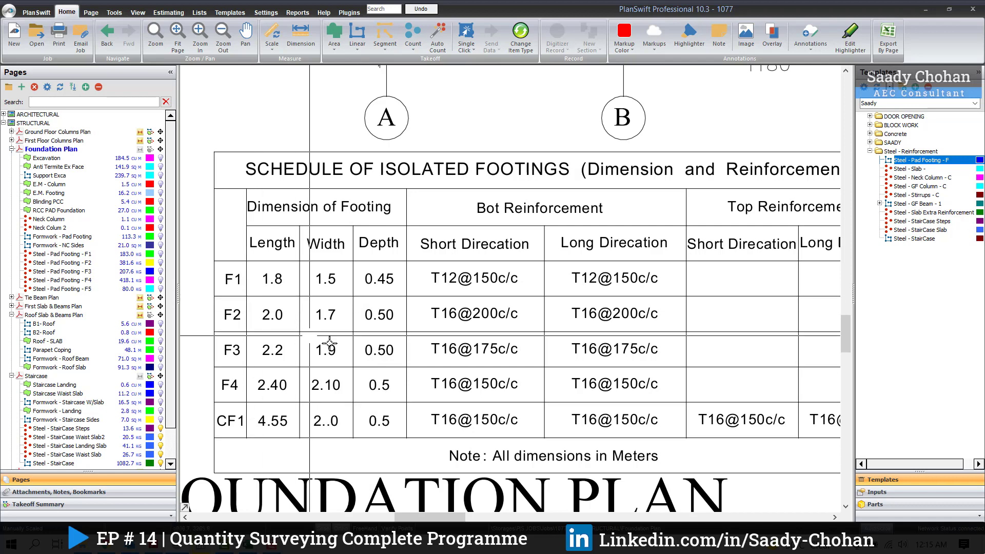
drag(206, 263, 541, 297)
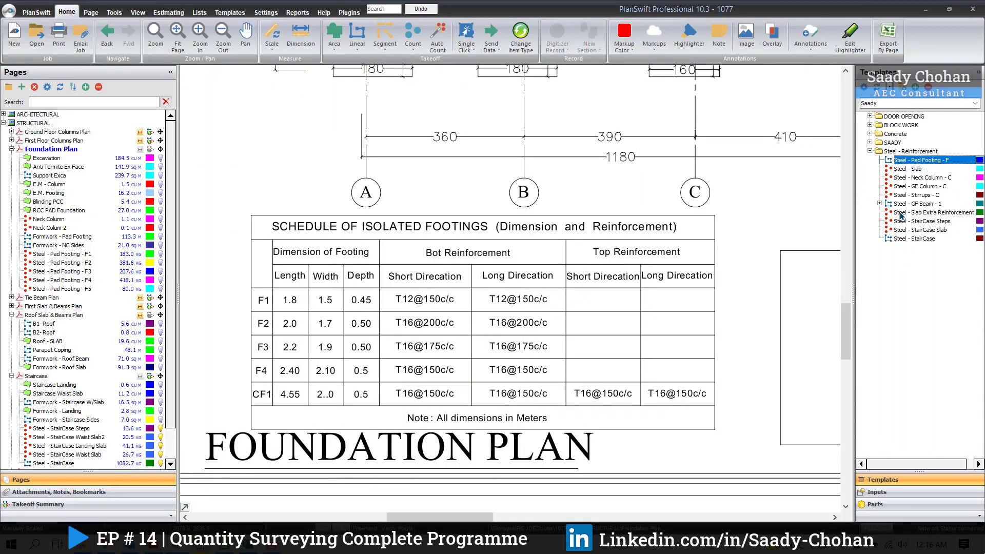
Step: Start a takeoff from the Steel - Pad Footing - F template, naming it Steel - Pad Footing - F1 with a bar diameter of 12 mm
double_click(863, 163)
drag(511, 178, 690, 233)
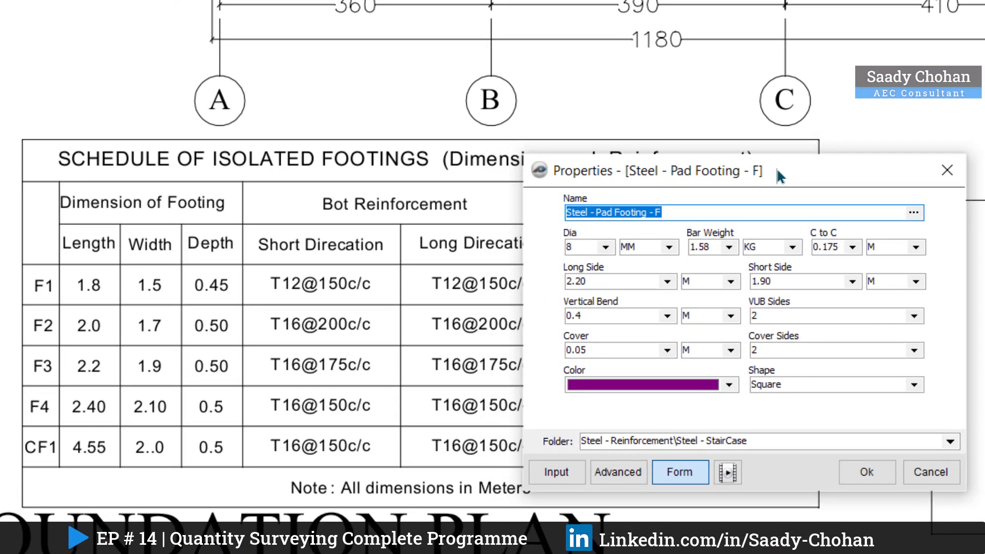
drag(776, 167, 661, 170)
click(566, 212)
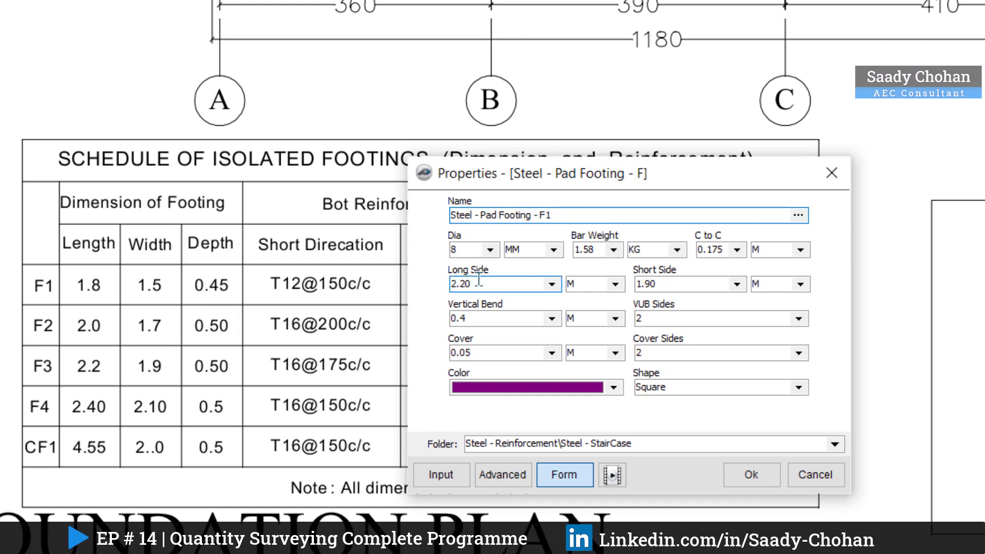
click(490, 250)
click(464, 299)
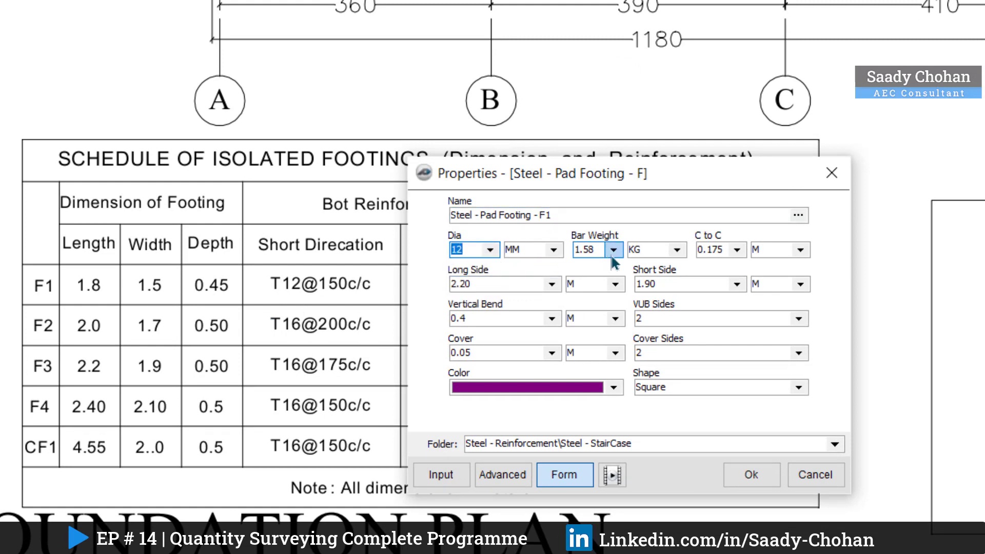
Step: Set the F1 takeoff's bar weight to 0.888 kg and its centre-to-centre spacing to 0.150 m
click(614, 250)
click(600, 278)
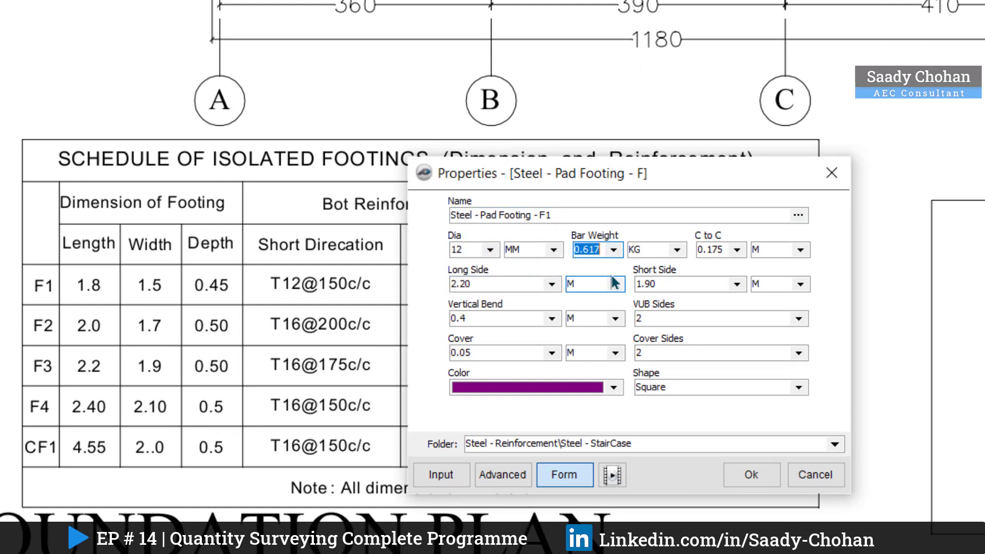
click(613, 253)
click(587, 280)
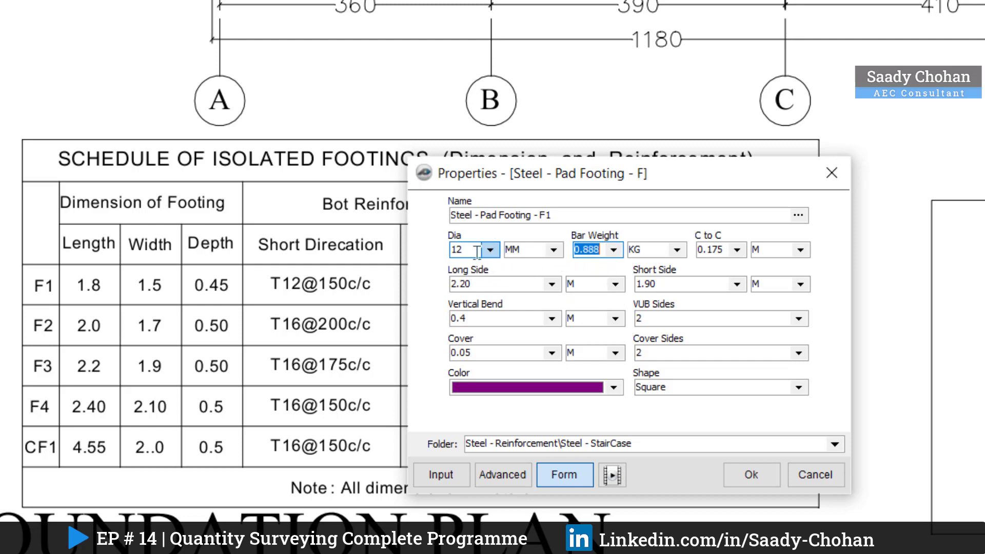
click(737, 250)
click(710, 262)
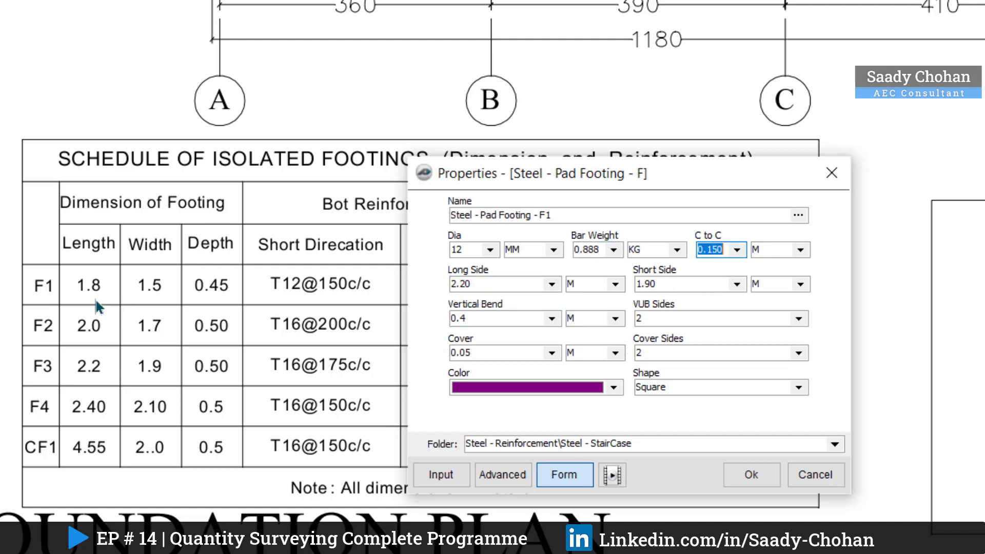
Step: Set the F1 footing's long side to 1.80 m and short side to 1.50 m
click(551, 283)
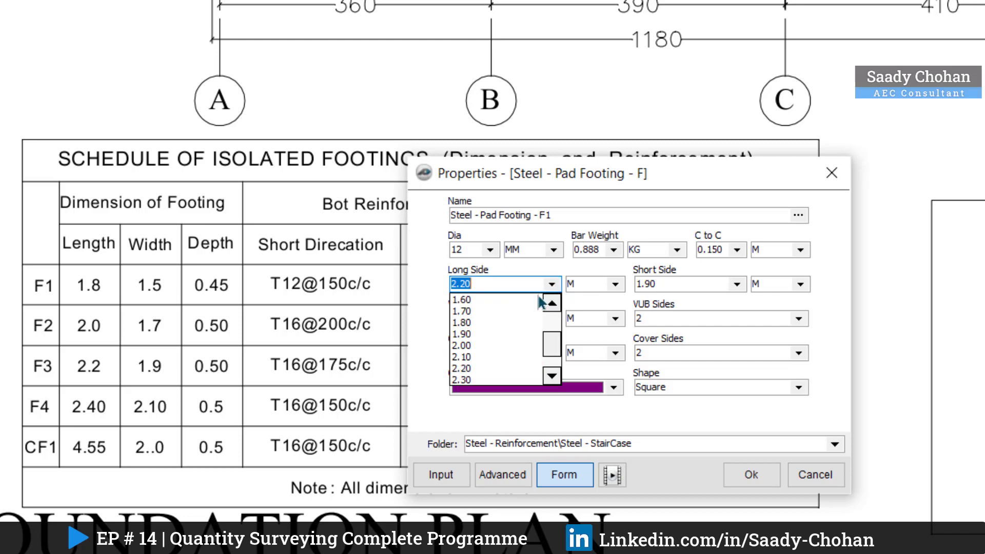
click(501, 323)
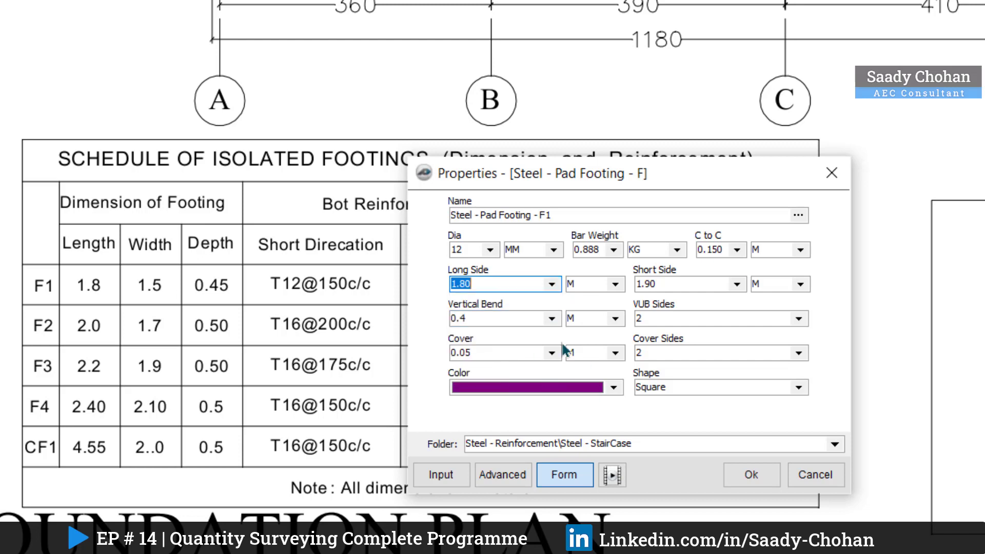
click(737, 285)
click(674, 322)
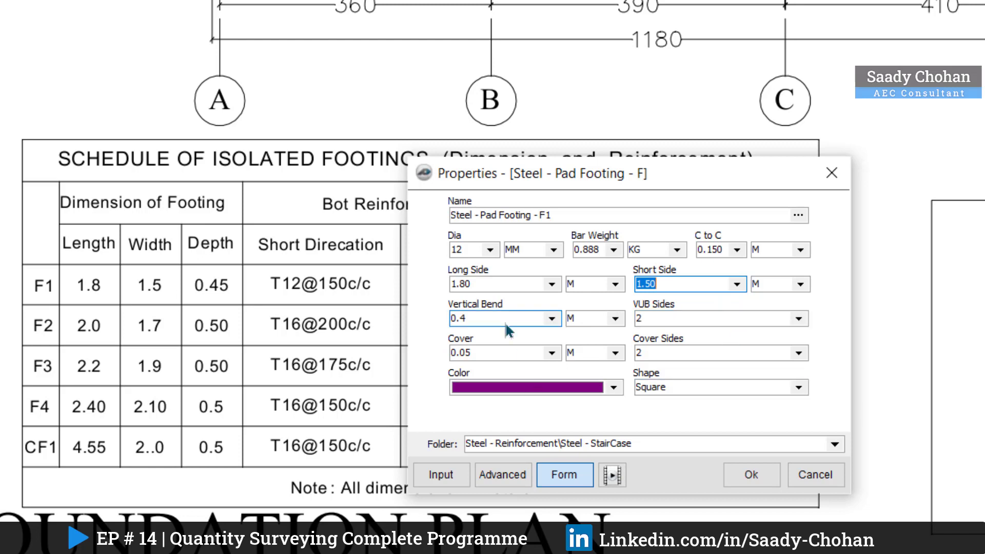
Step: Keep vertical bend 0.4 m, VUB sides 2 and cover 0.05 m, clear the folder and accept the F1 properties
click(551, 319)
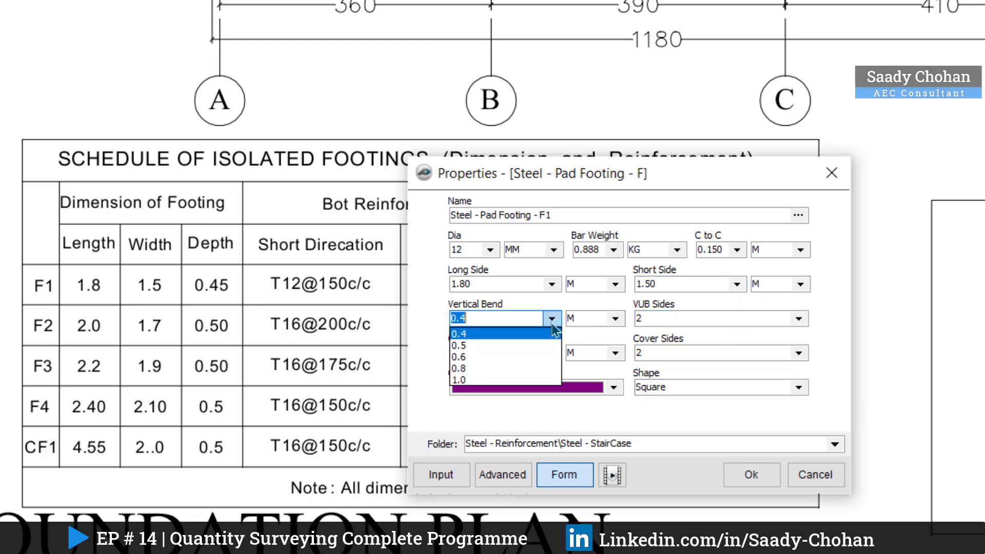
click(552, 326)
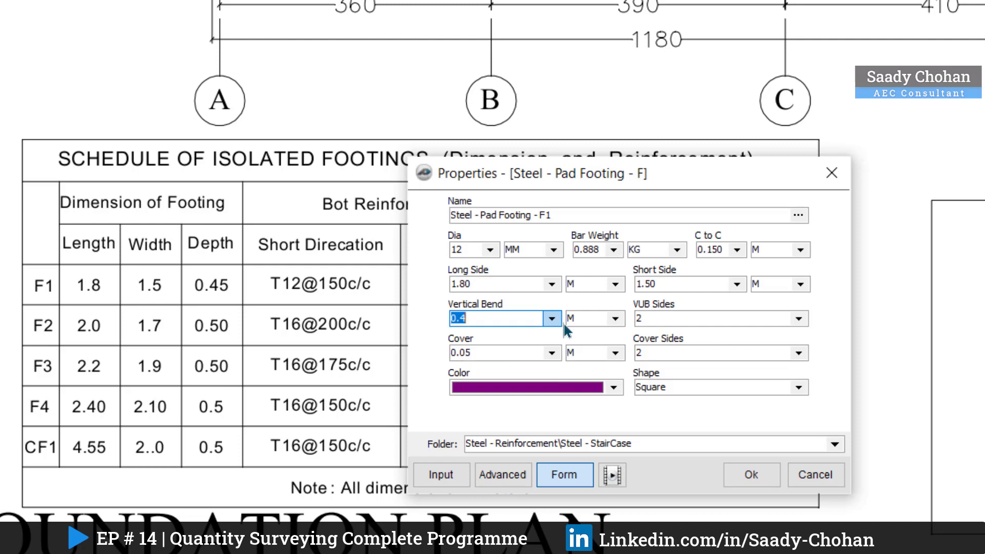
click(797, 320)
click(798, 326)
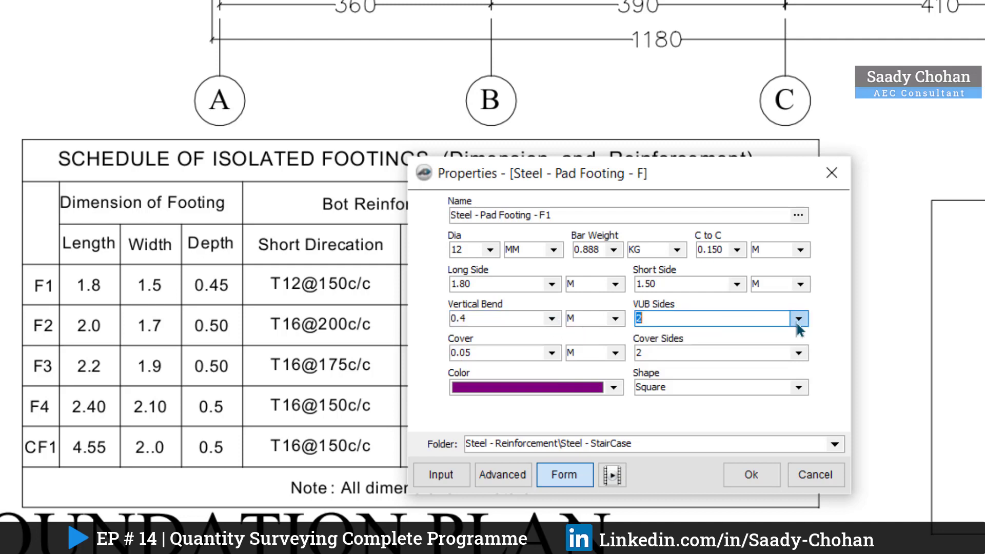
click(486, 352)
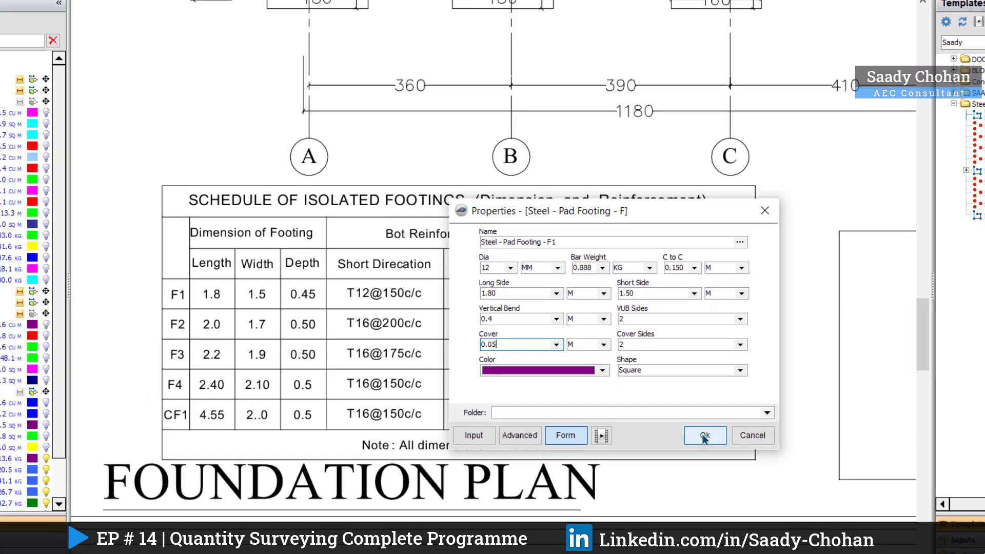
click(749, 475)
Step: Mark the F1 footings at grid intersections A-06, B-06 and A-01 with the Steel - Pad Footing - F1 takeoff and stop recording
scroll(471, 397, down, 1)
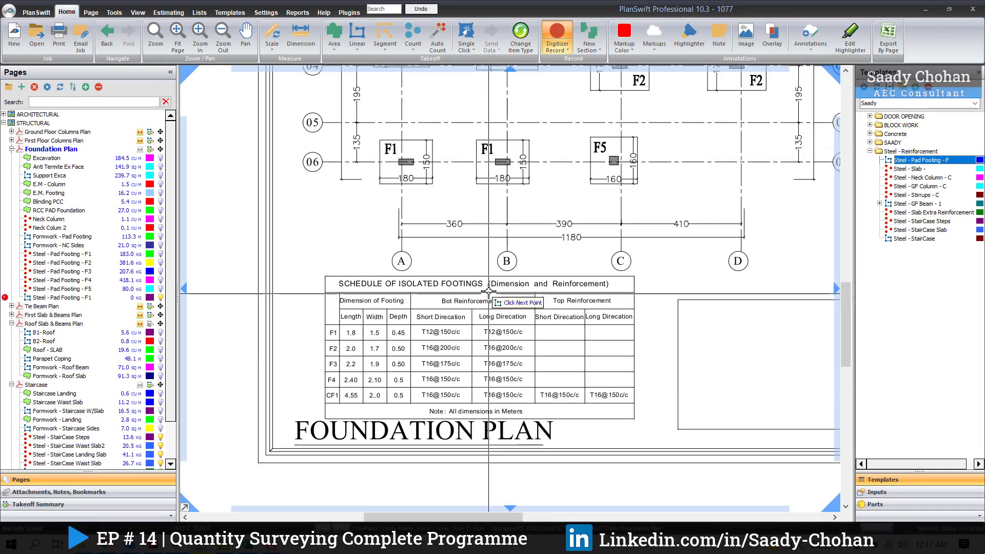
scroll(506, 195, down, 1)
drag(507, 194, 444, 384)
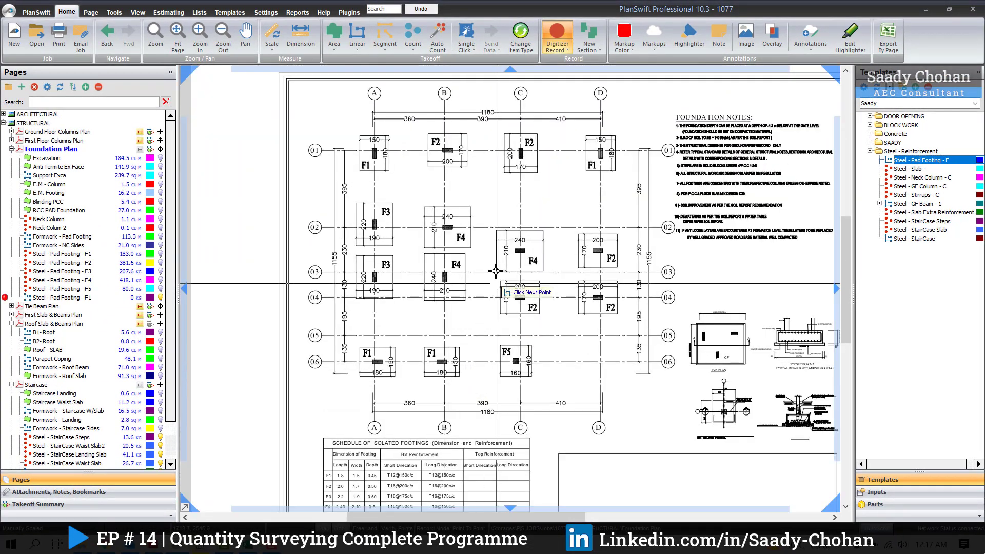
click(377, 361)
click(441, 362)
click(375, 152)
scroll(482, 169, down, 1)
drag(482, 170, 545, 90)
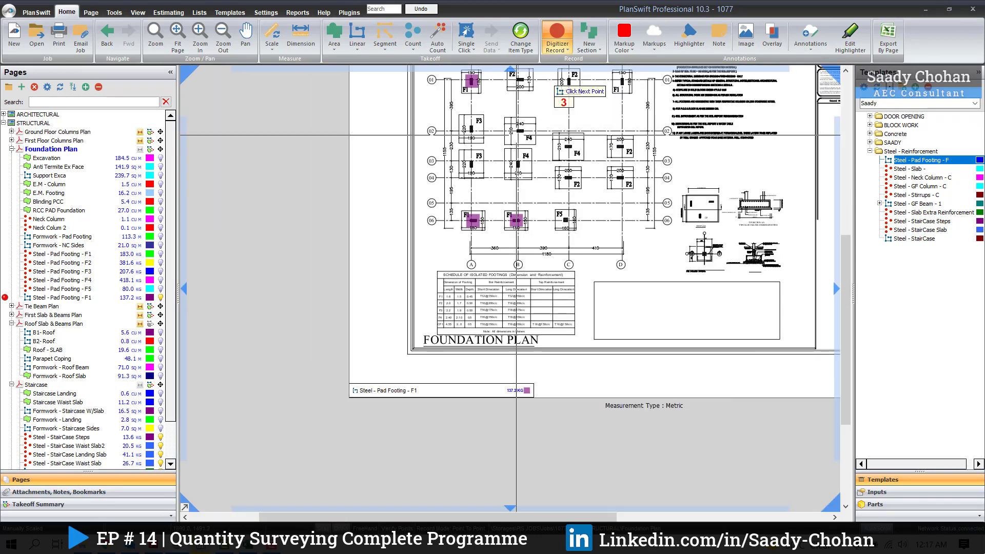
right_click(482, 322)
click(505, 342)
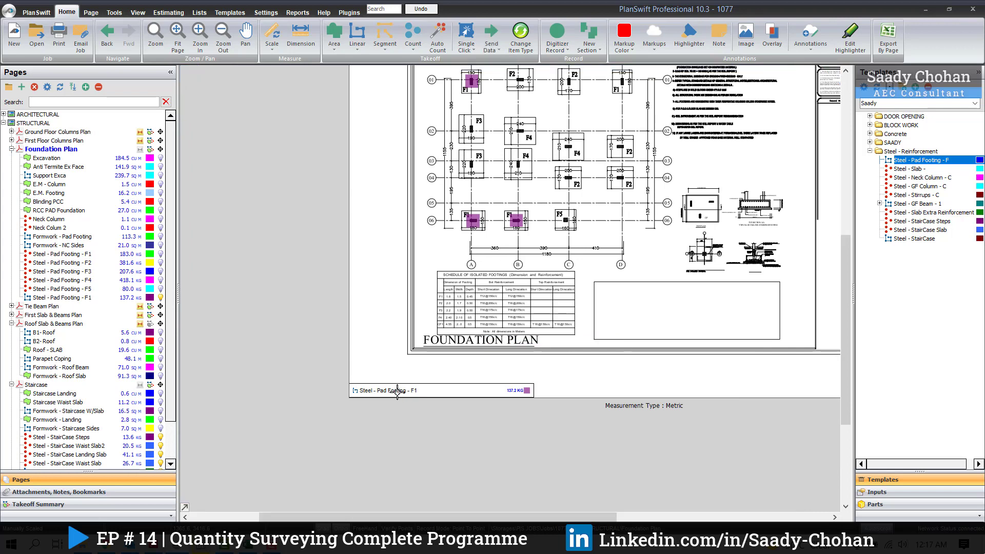
Step: Start another takeoff from the Steel - Pad Footing - F template and name it Steel - Pad Footing - F2
scroll(389, 401, up, 3)
scroll(390, 402, up, 3)
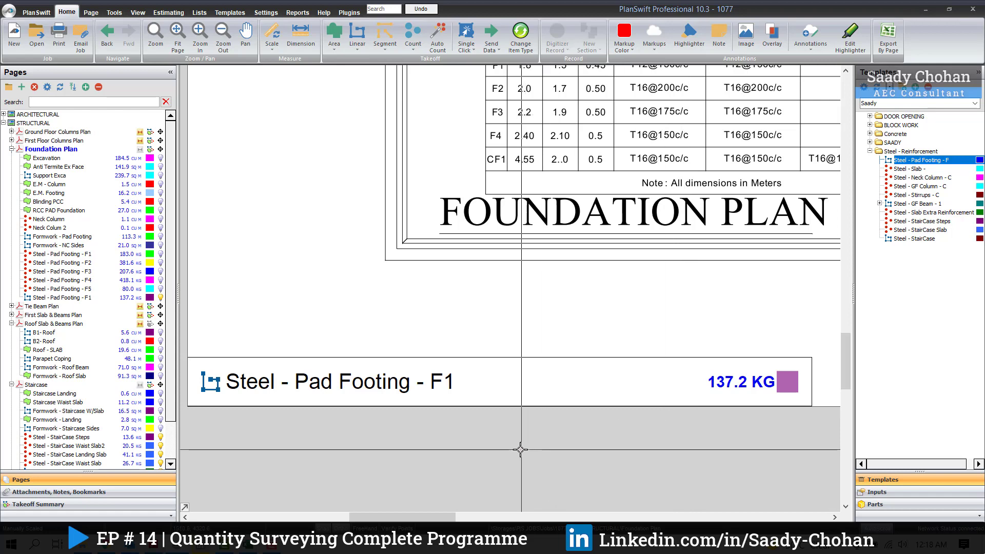
scroll(494, 453, down, 2)
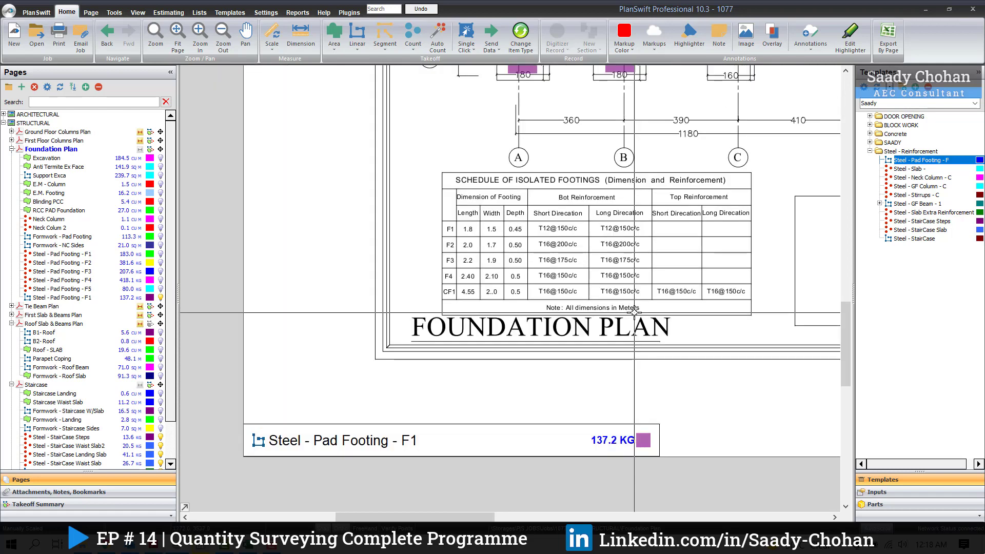
scroll(683, 251, up, 2)
mouse_move(680, 253)
mouse_down()
mouse_move(640, 281)
mouse_move(600, 284)
mouse_up()
mouse_move(864, 164)
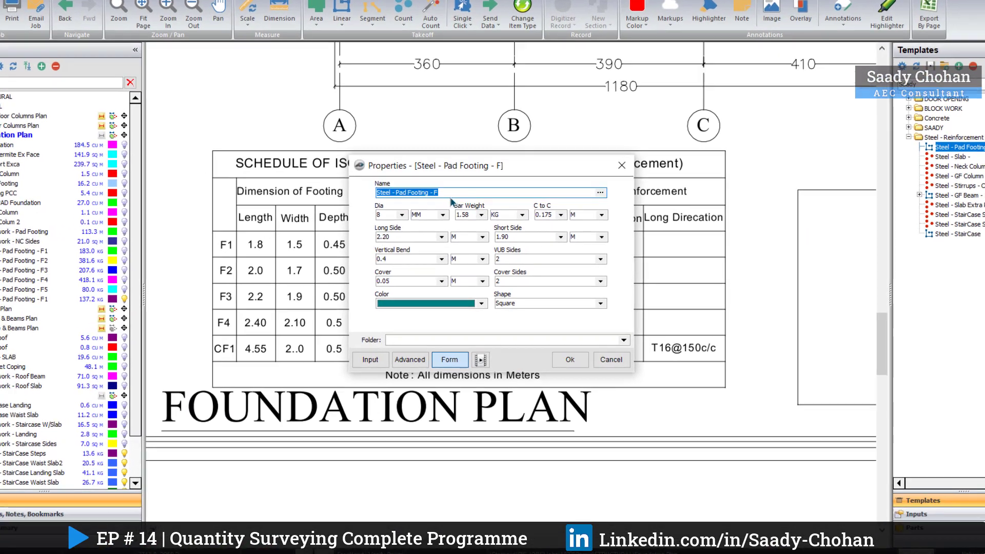
click(462, 200)
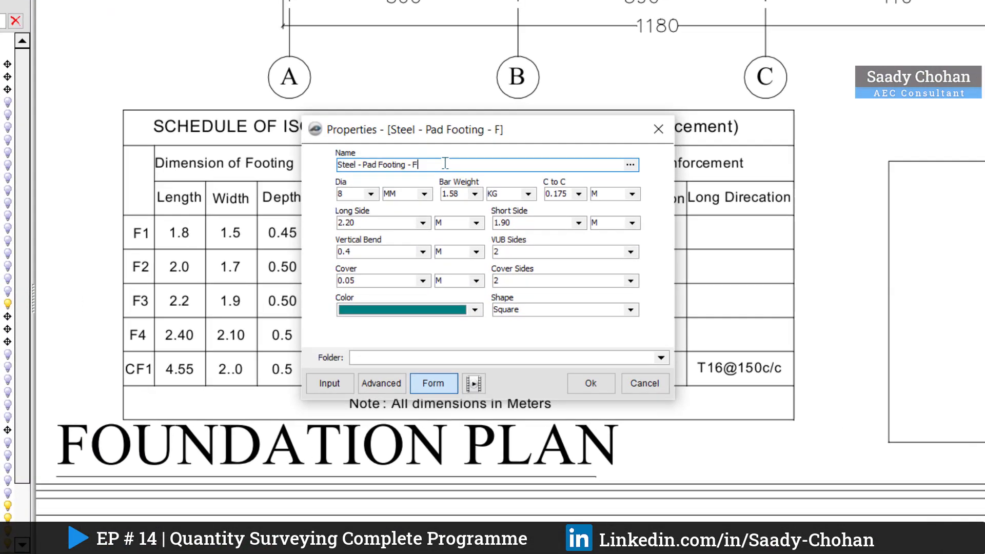
text(2)
Step: Set the F2 takeoff's bar diameter to 16 mm, bar weight to 1.58 kg and centre-to-centre spacing to 0.200 m
drag(474, 135, 656, 119)
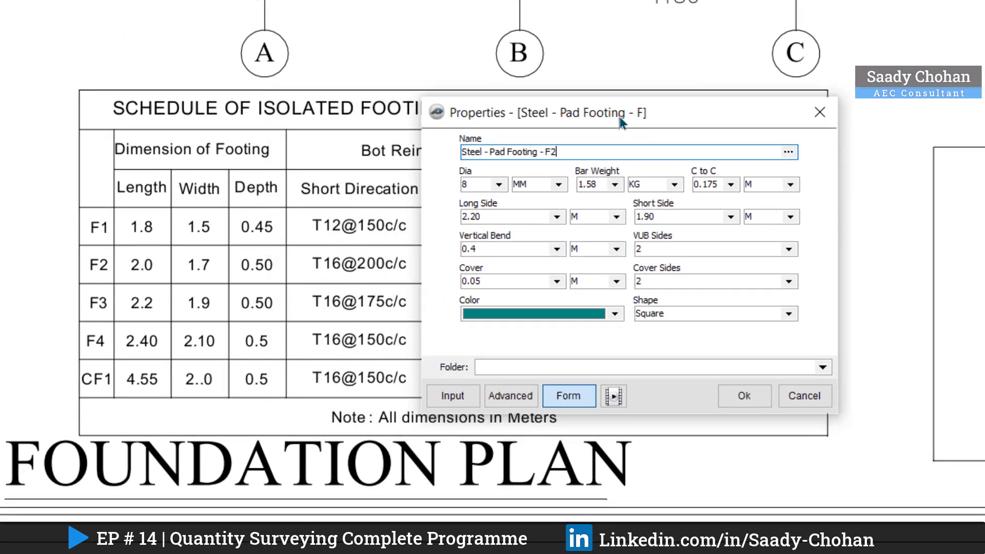
click(535, 184)
click(506, 232)
click(650, 185)
click(637, 232)
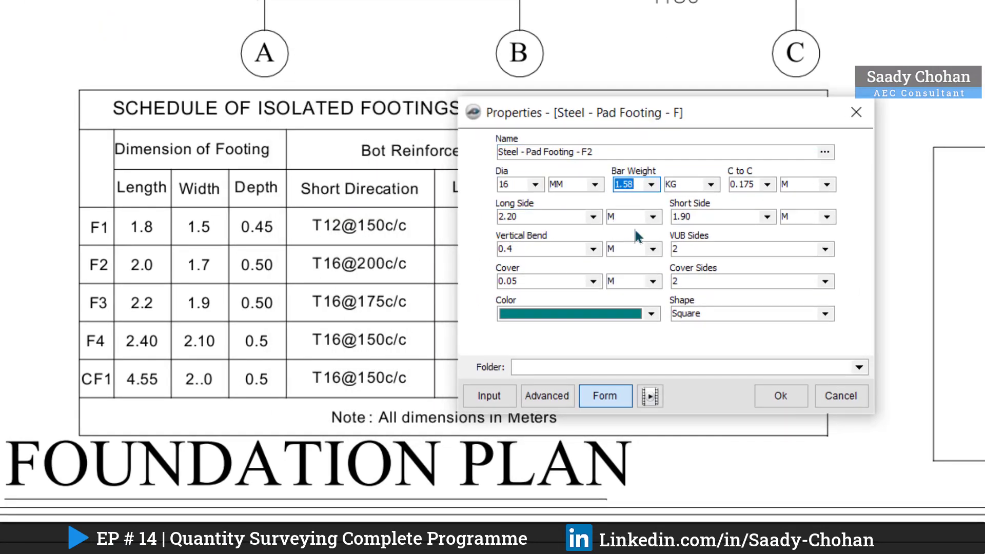
click(767, 186)
click(746, 221)
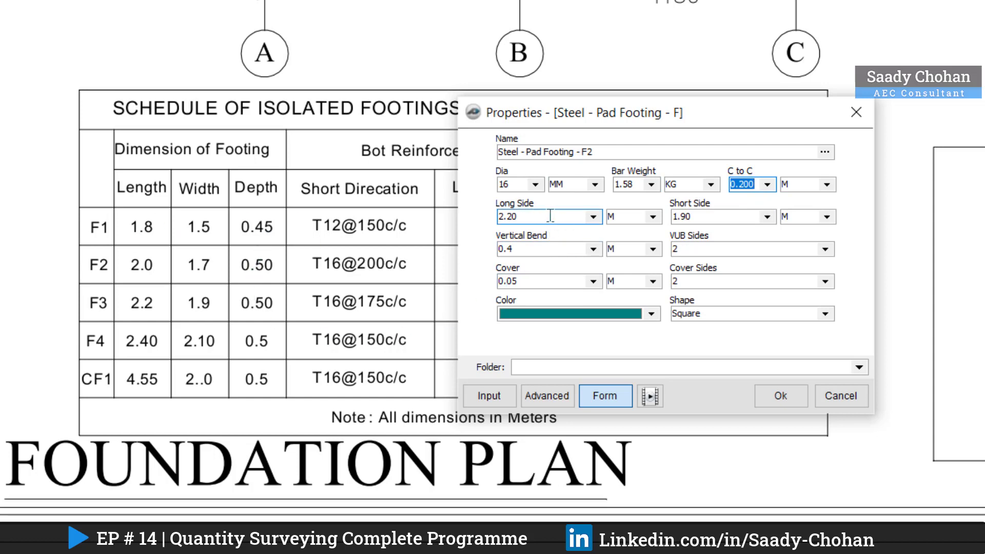
Step: Set the F2 footing's long side to 2.00 m and short side to 1.70 m, and accept the properties
click(593, 218)
click(541, 275)
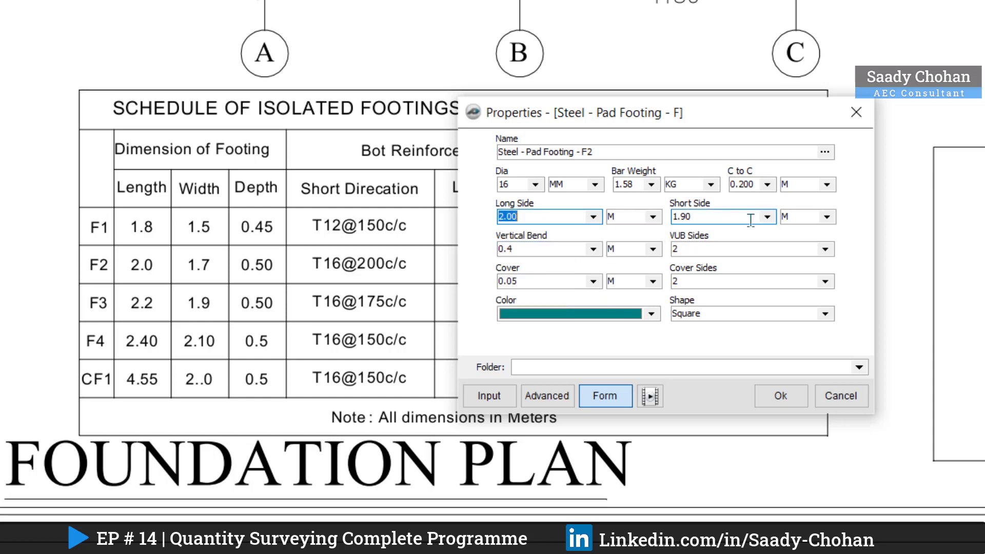
click(766, 217)
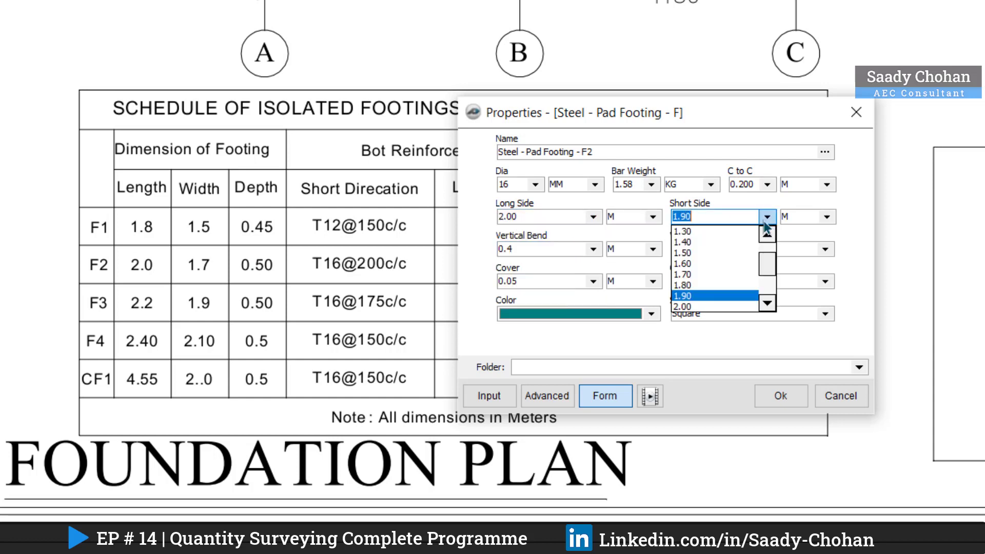
click(701, 263)
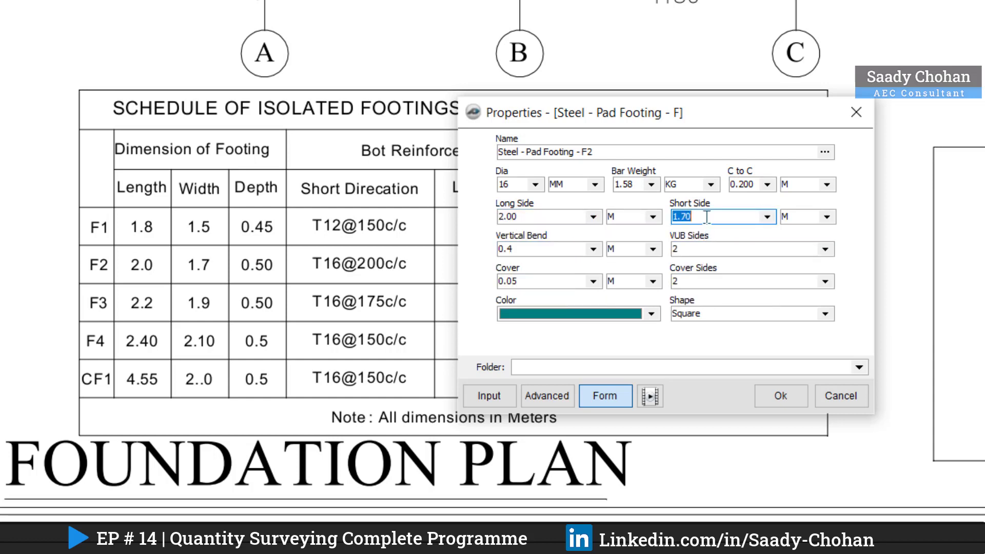
text(1.70)
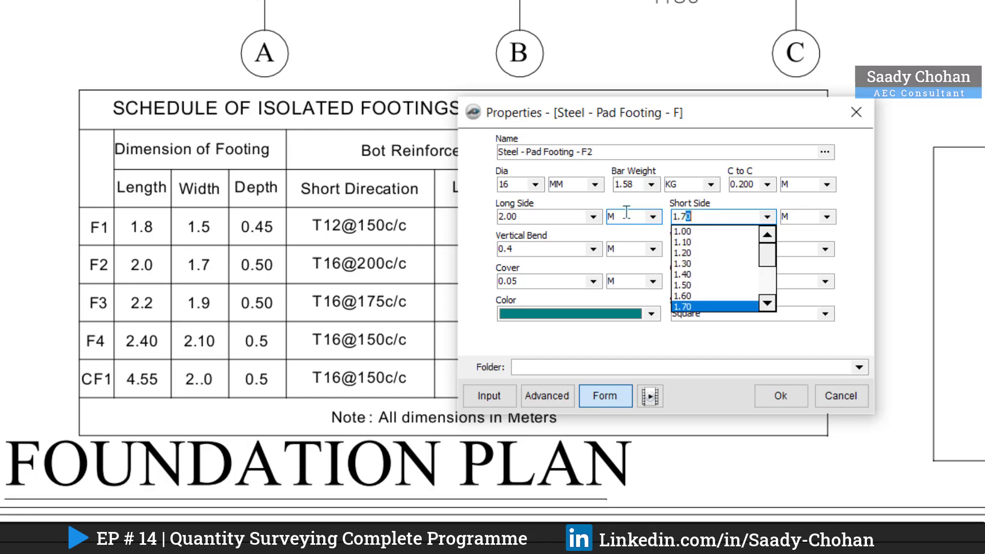
click(743, 215)
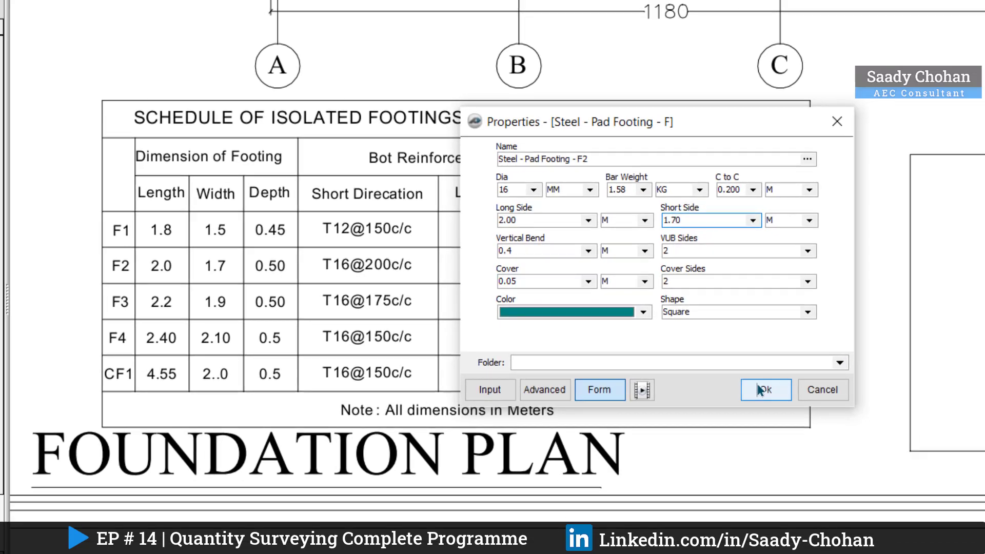
click(777, 395)
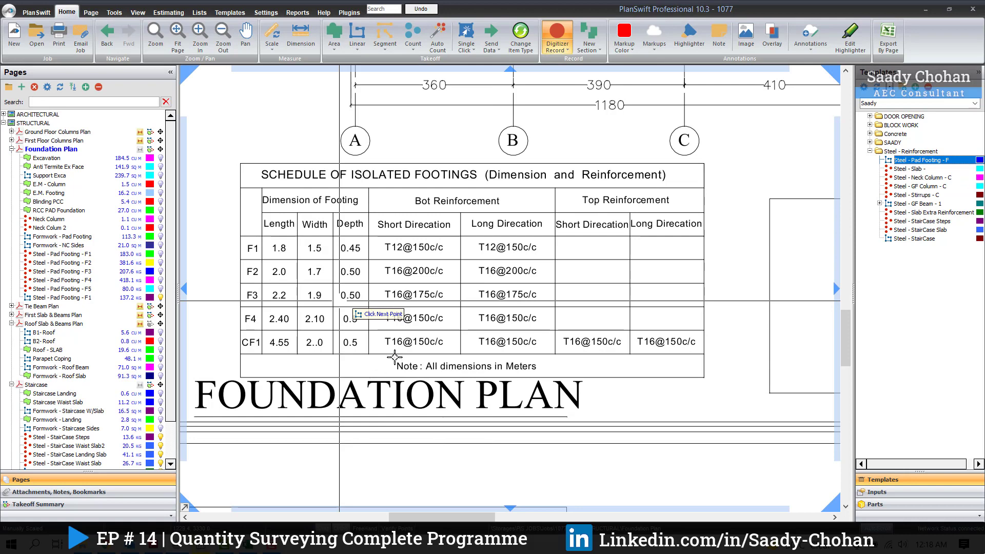
Step: Mark the five F2 footings at C-04, D-04, axis D between grids 02 and 03, C-01 and B-01, and stop recording
scroll(394, 357, down, 2)
drag(543, 174, 502, 443)
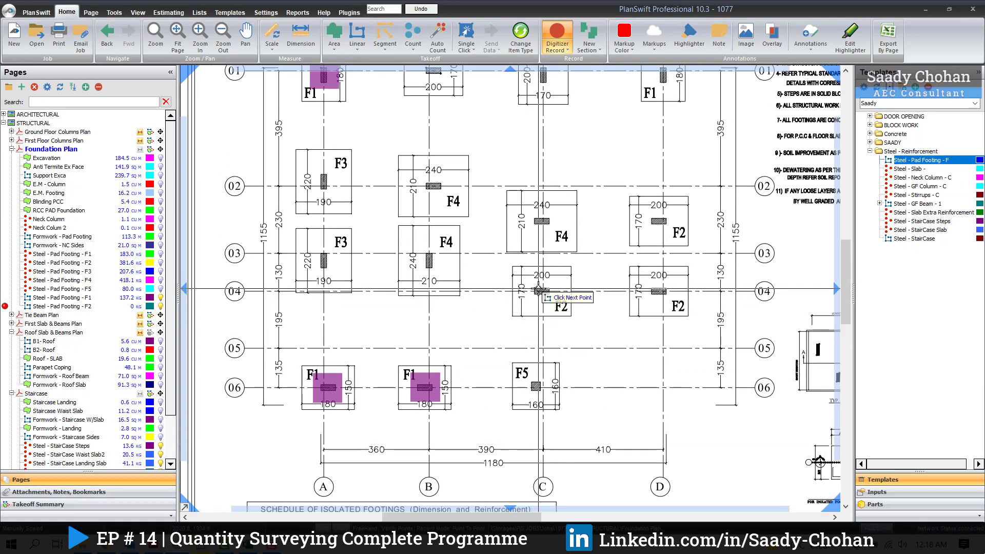
click(539, 290)
click(658, 290)
click(658, 221)
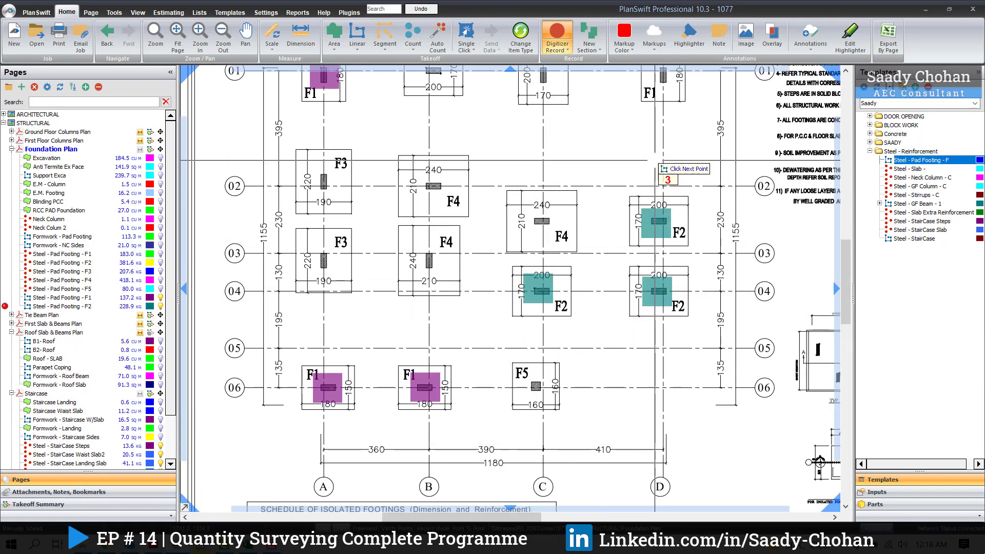
drag(655, 157, 638, 217)
click(527, 136)
click(418, 131)
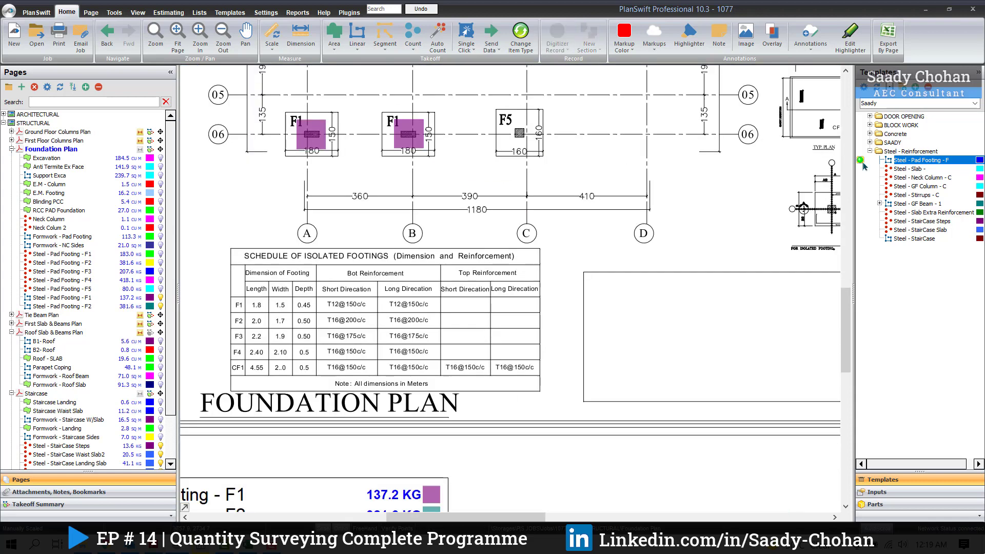
Step: Start a Steel - Pad Footing - F3 takeoff with 16 mm bars at 0.175 m, sides 2.20 by 1.90 m, and mark both F3 footings on axis A
double_click(861, 162)
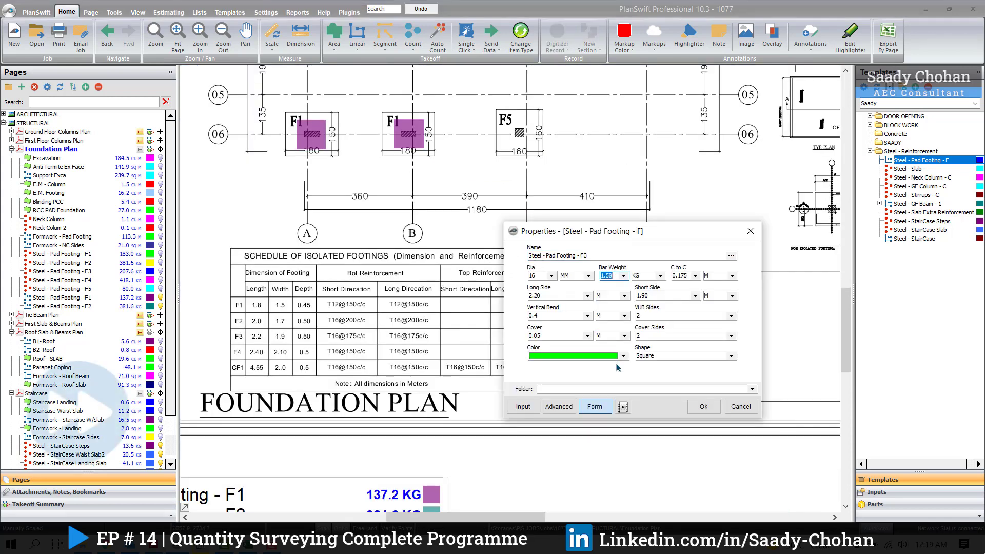
click(692, 410)
scroll(513, 287, down, 3)
click(374, 265)
click(375, 318)
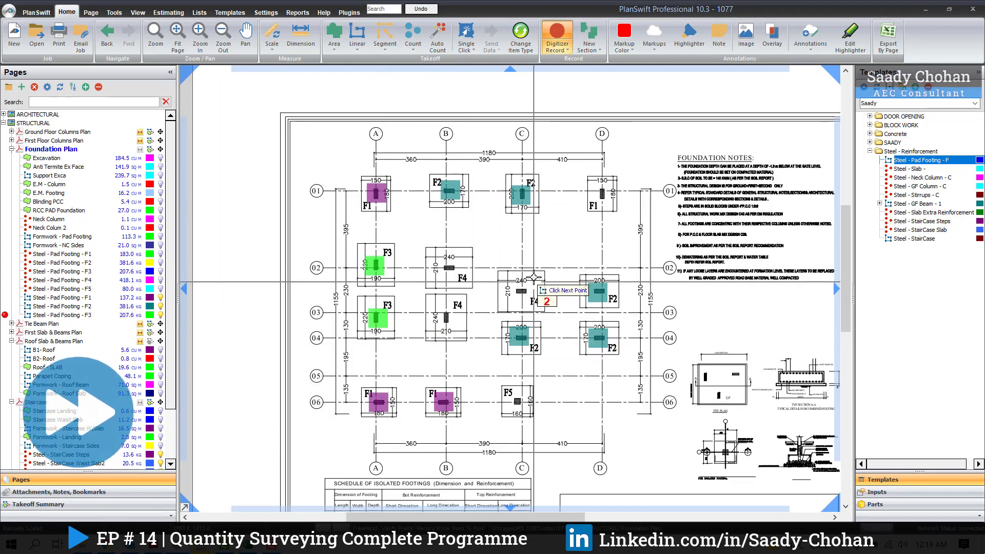
Step: Start a takeoff from the pad footing template named Steel - Pad Footing - F4 and mark the three F4 footings on axes B and C
scroll(512, 287, up, 3)
double_click(921, 160)
click(631, 257)
text(4)
click(727, 410)
scroll(513, 287, down, 3)
click(499, 241)
click(430, 214)
click(421, 267)
Step: Start a takeoff from the pad footing template named Steel - Pad Footing - F5 and mark the F5 footing at C-06
scroll(576, 391, up, 3)
double_click(921, 160)
click(590, 230)
text(5)
click(513, 250)
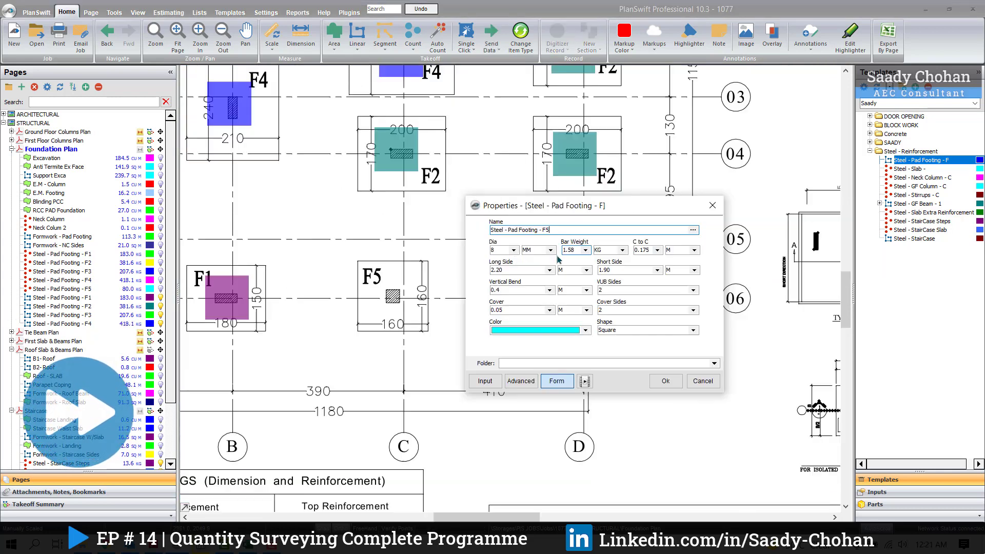
click(665, 380)
click(392, 297)
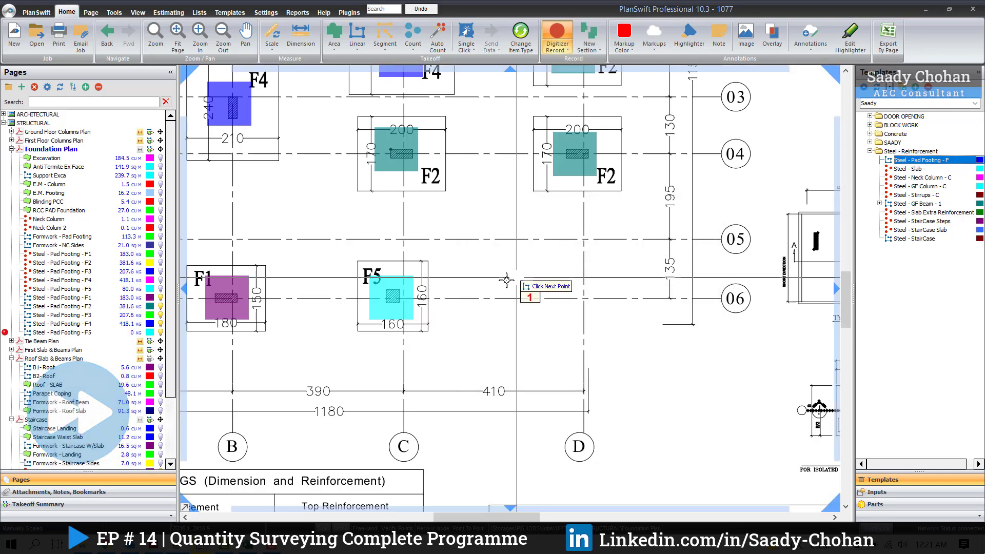
Step: Finish the F5 recording and open the estimate to review the pad footing steel takeoffs
scroll(392, 296, down, 3)
scroll(392, 426, up, 2)
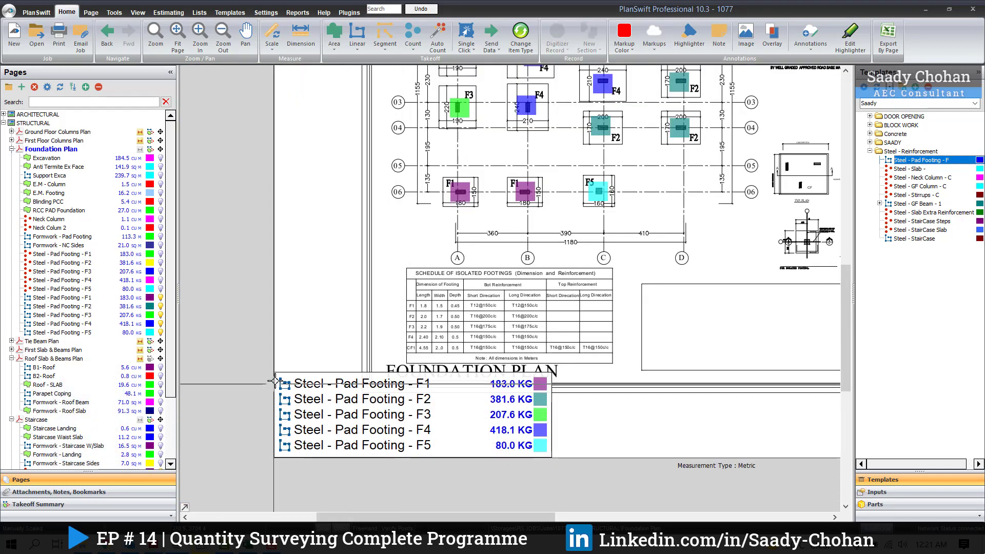
click(168, 13)
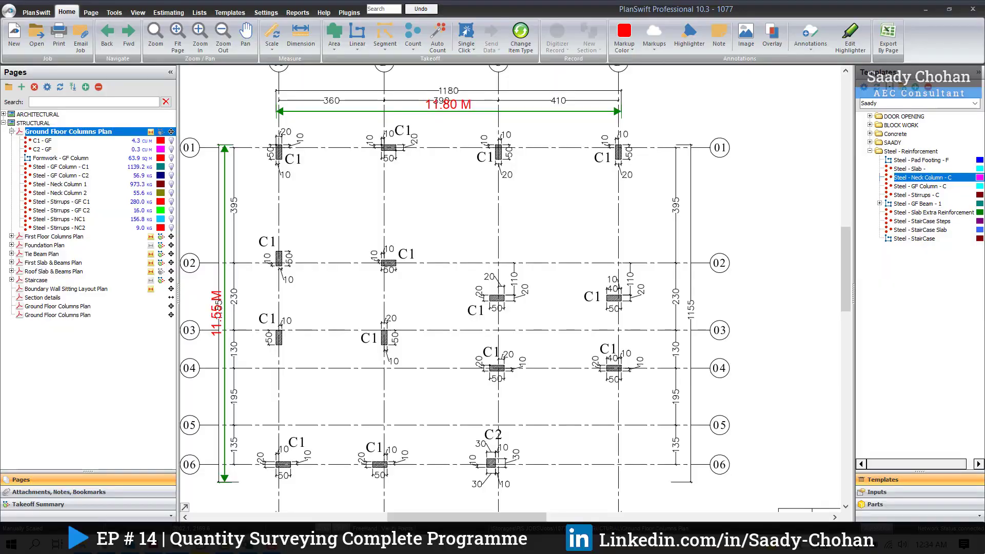
Step: Examine the C1 column detail on the Ground Floor Columns Plan for its section, main reinforcement and links
scroll(563, 312, up, 3)
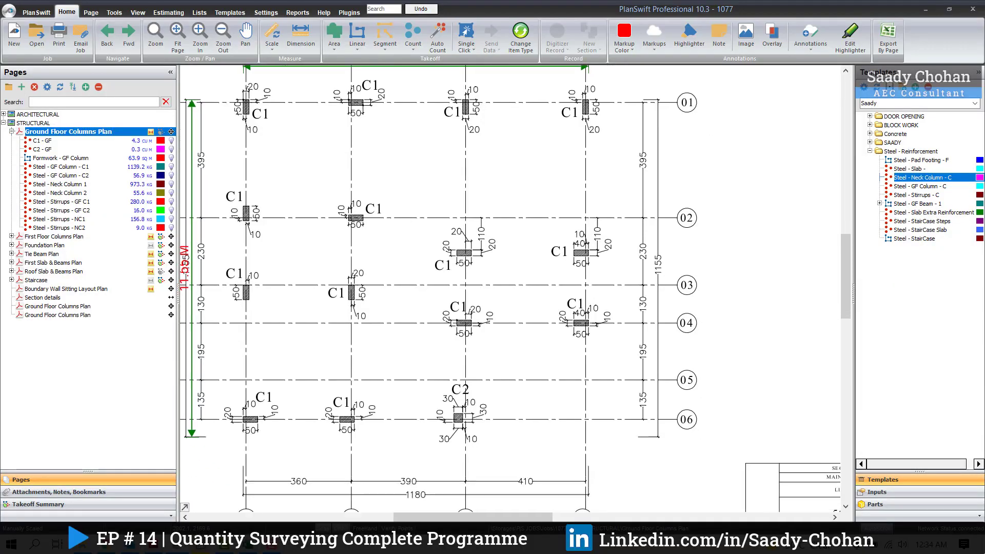
scroll(562, 311, up, 3)
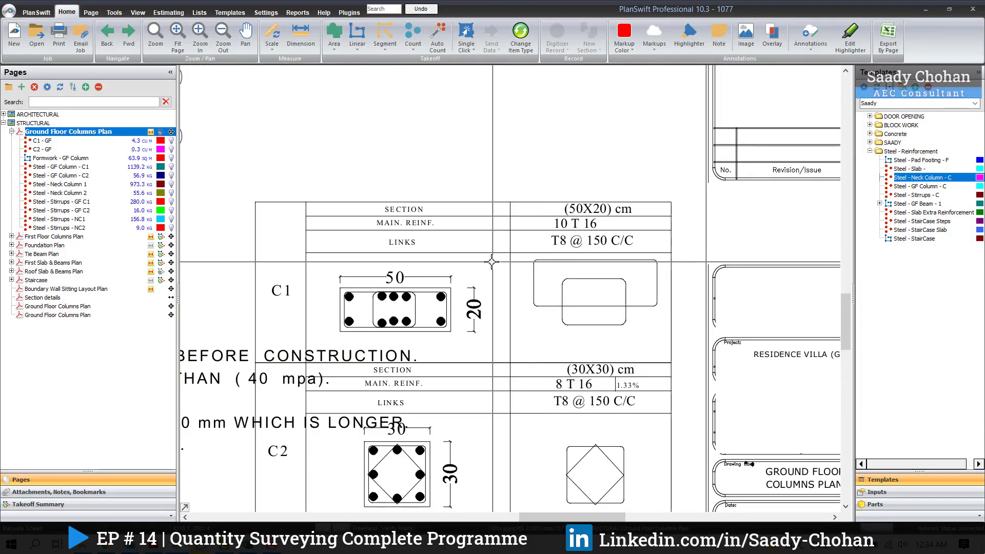
scroll(388, 322, up, 2)
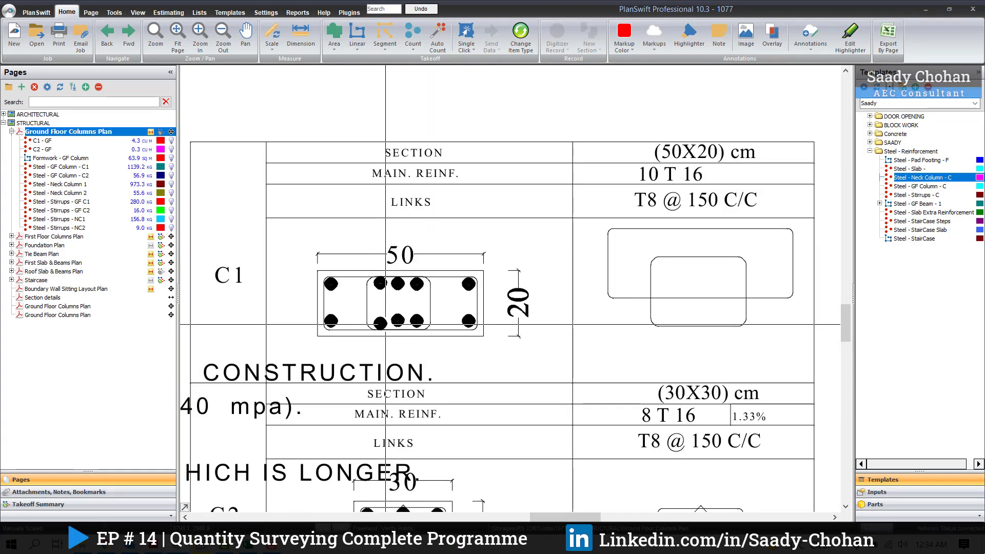
drag(365, 327, 494, 319)
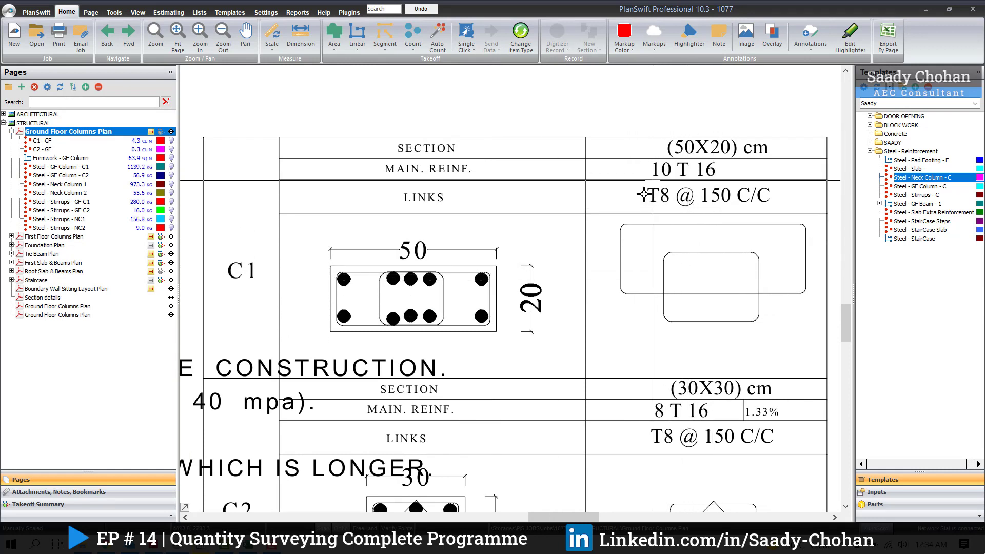
click(328, 272)
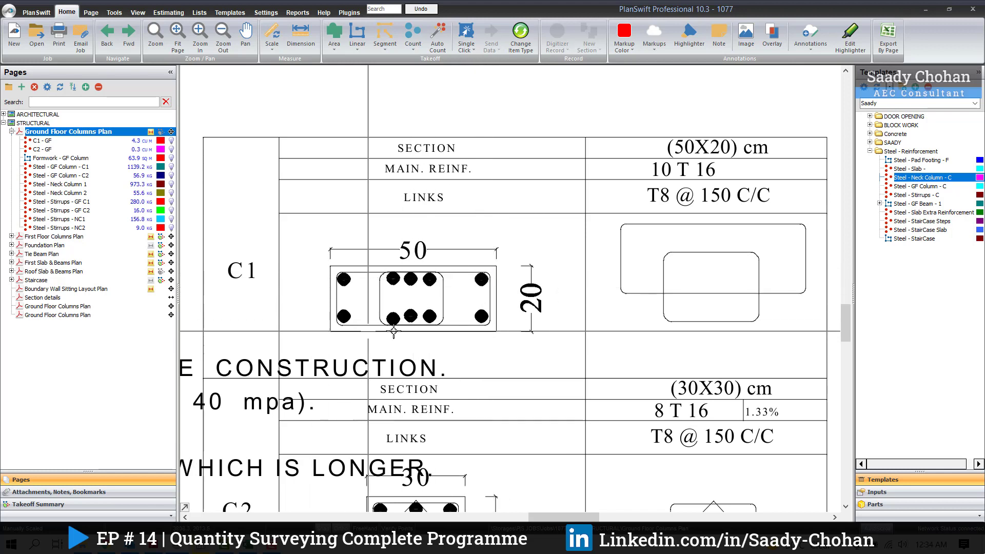
drag(460, 266, 499, 298)
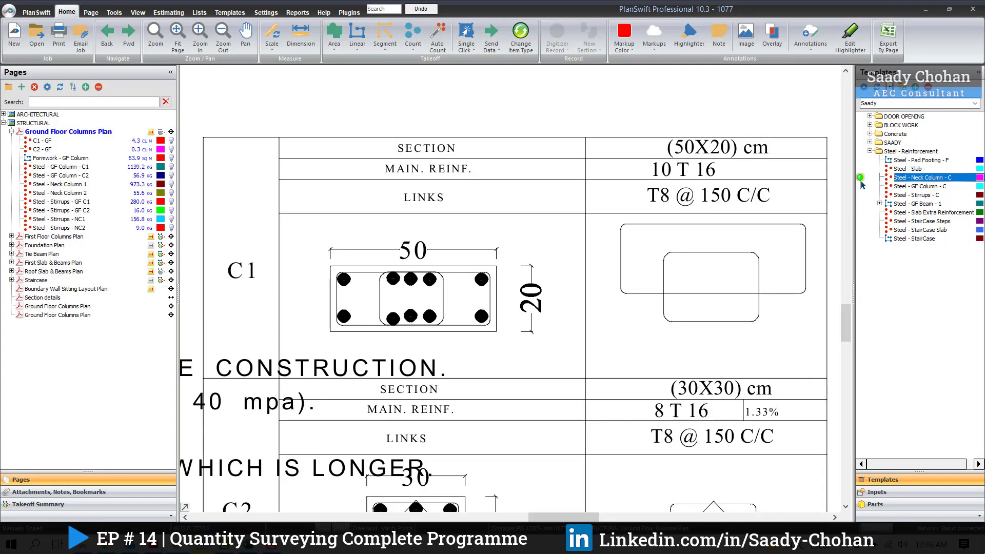
Step: Start a Steel - Neck Column - C takeoff with 16 mm bars, 1.58 kg bar weight, 10 rods and a neck column height of 1.60
double_click(862, 183)
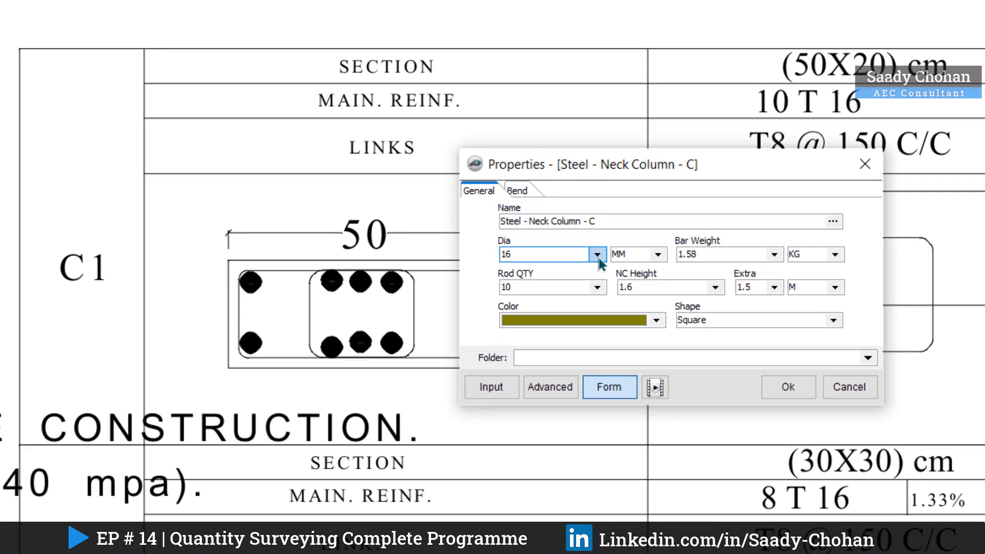
click(773, 254)
click(777, 255)
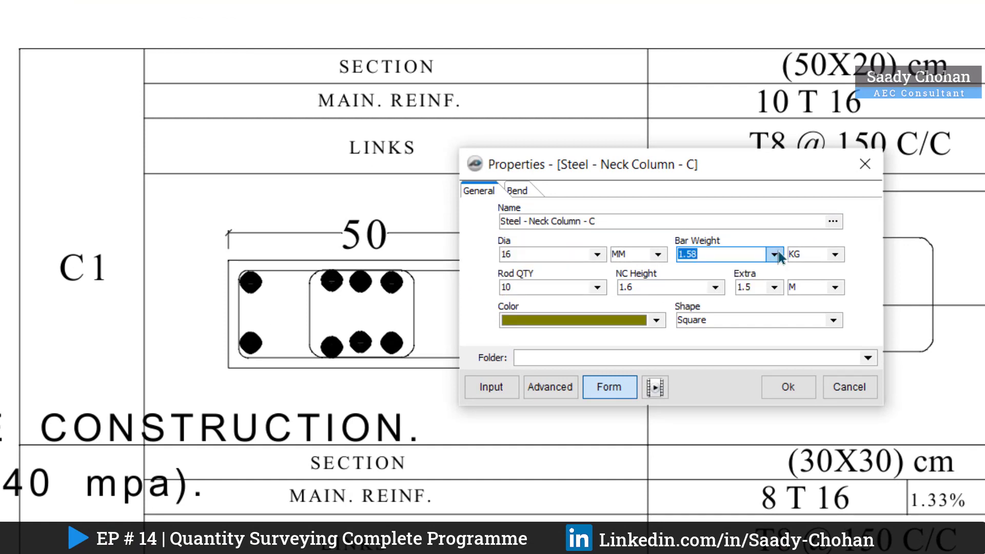
click(599, 288)
click(599, 288)
click(715, 287)
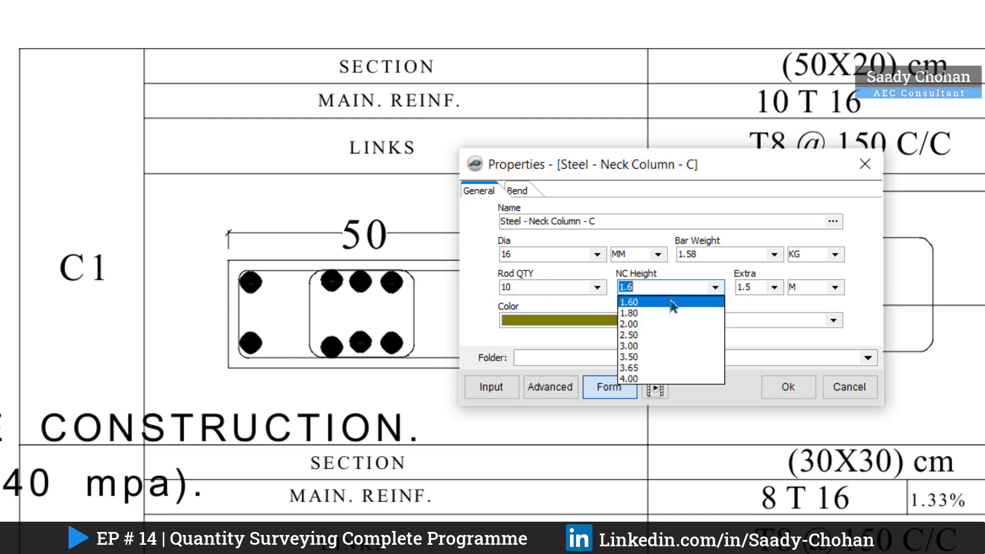
click(670, 302)
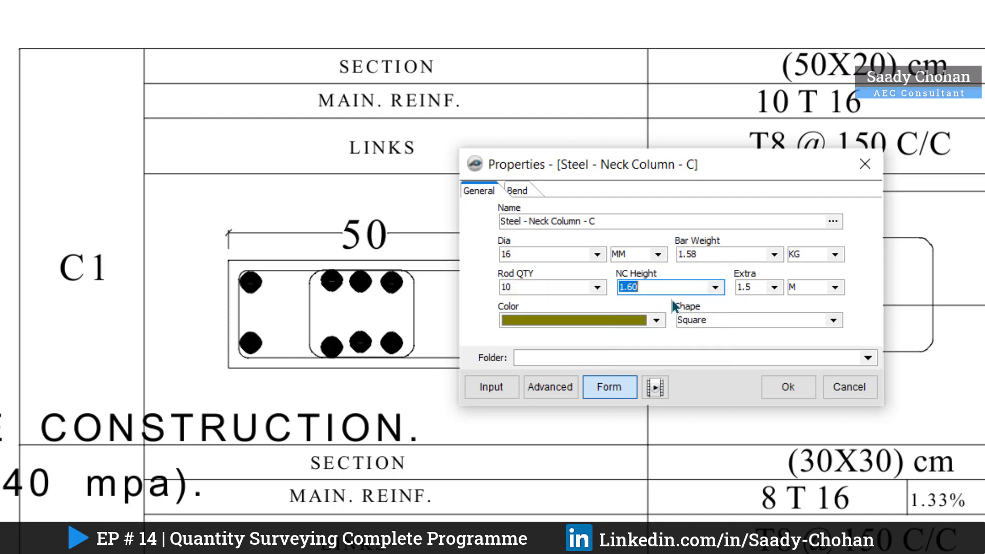
Step: Set the neck column takeoff's extra length to 1.5 m, check its bend settings, colour it red and accept the properties
click(774, 287)
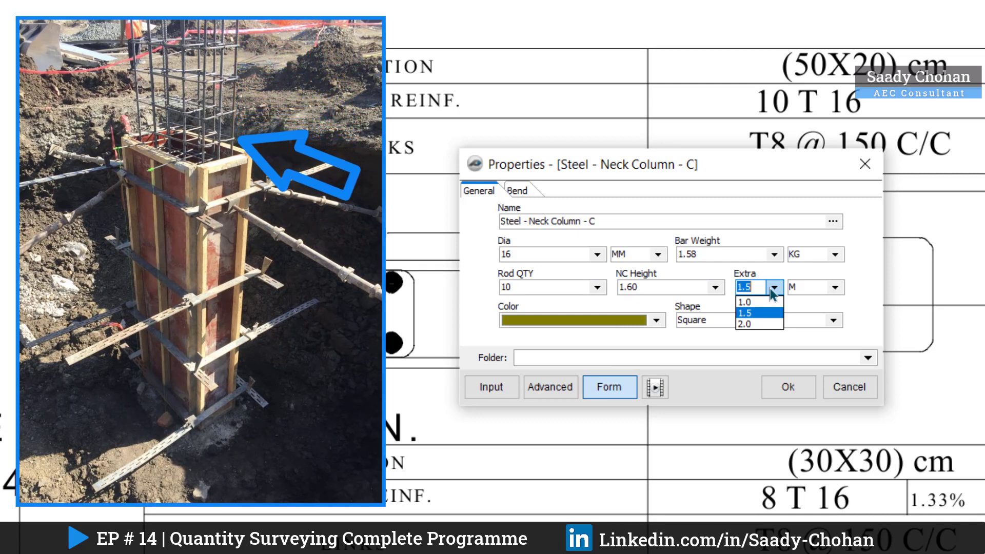
click(771, 290)
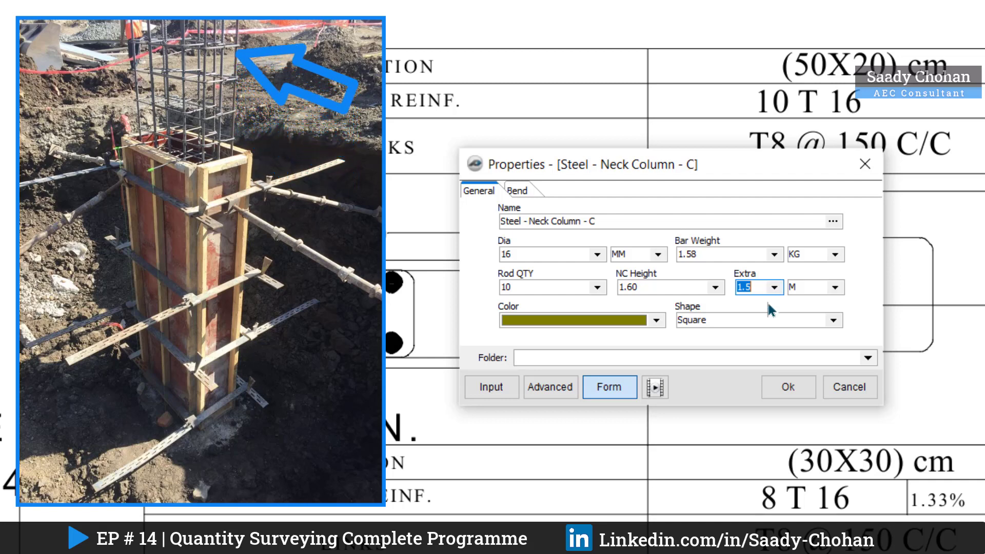
text(2)
key(BackSpace)
key(BackSpace)
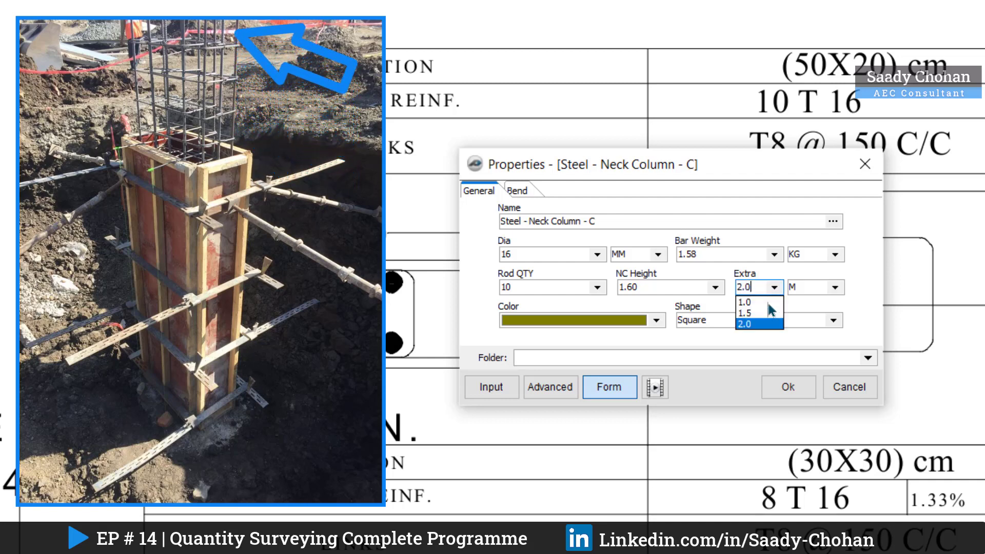
text(1.5)
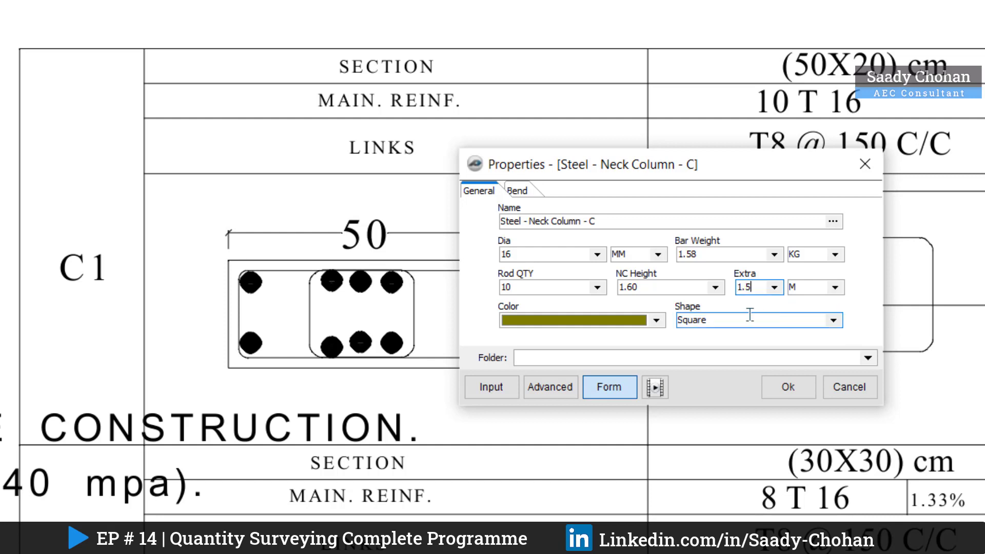
click(522, 193)
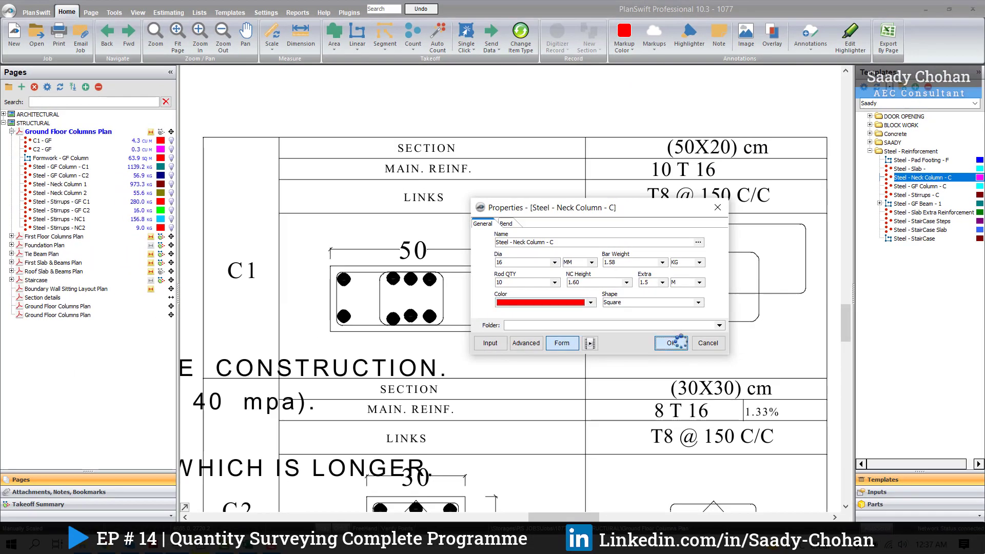
click(788, 386)
Step: Mark all 14 C1 columns on the Ground Floor Columns Plan with the Steel - Neck Column - C takeoff and stop recording
scroll(638, 362, down, 5)
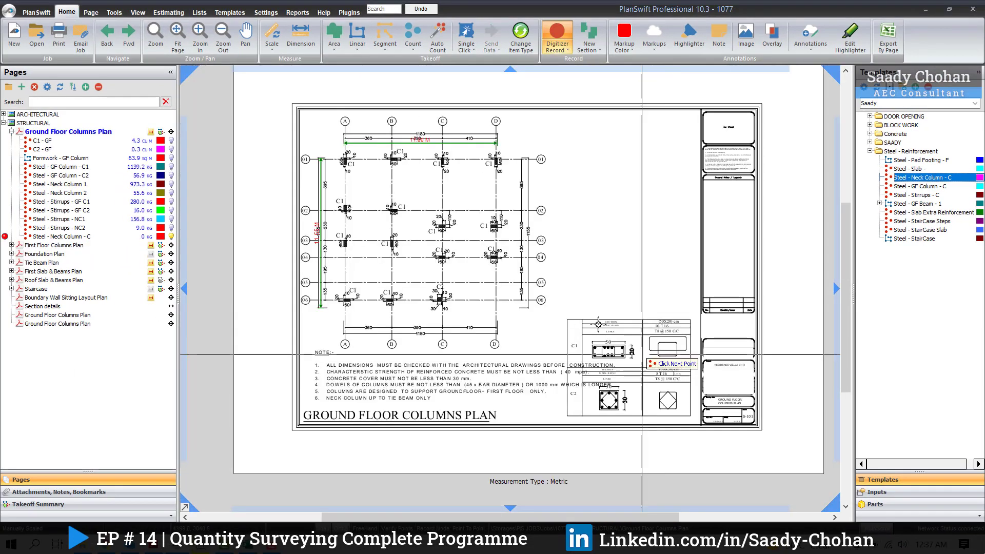
scroll(471, 246, up, 3)
scroll(471, 246, up, 2)
click(302, 167)
click(413, 165)
click(524, 169)
click(644, 169)
click(305, 278)
click(410, 281)
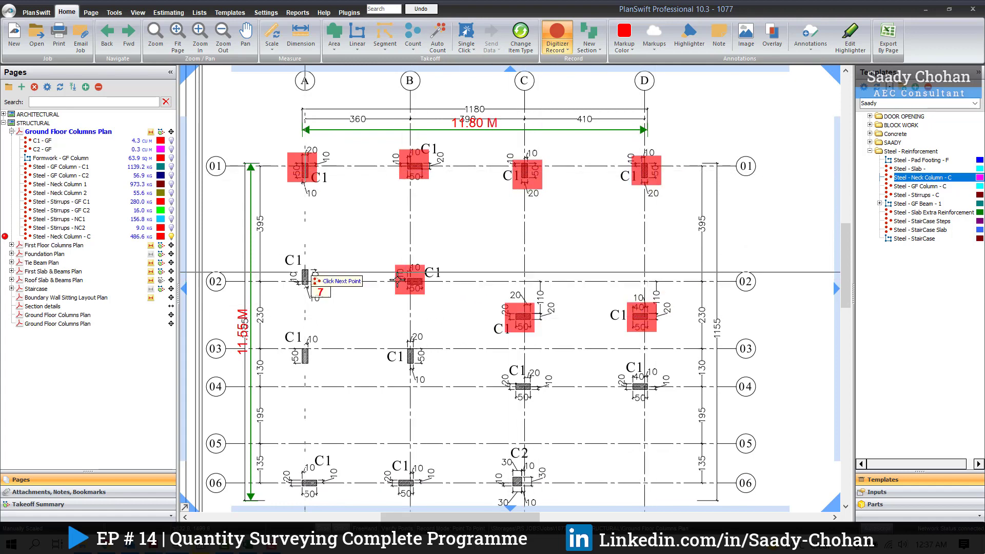
click(522, 317)
click(640, 316)
click(294, 328)
click(297, 451)
click(399, 456)
click(400, 323)
click(513, 353)
click(630, 361)
right_click(692, 312)
click(716, 336)
Step: Start another neck column takeoff named Steel - Neck Column - C2, set its rod quantity to 8, check the bend settings and accept
drag(531, 304, 402, 73)
scroll(771, 460, up, 2)
drag(769, 451, 588, 434)
drag(424, 359, 533, 451)
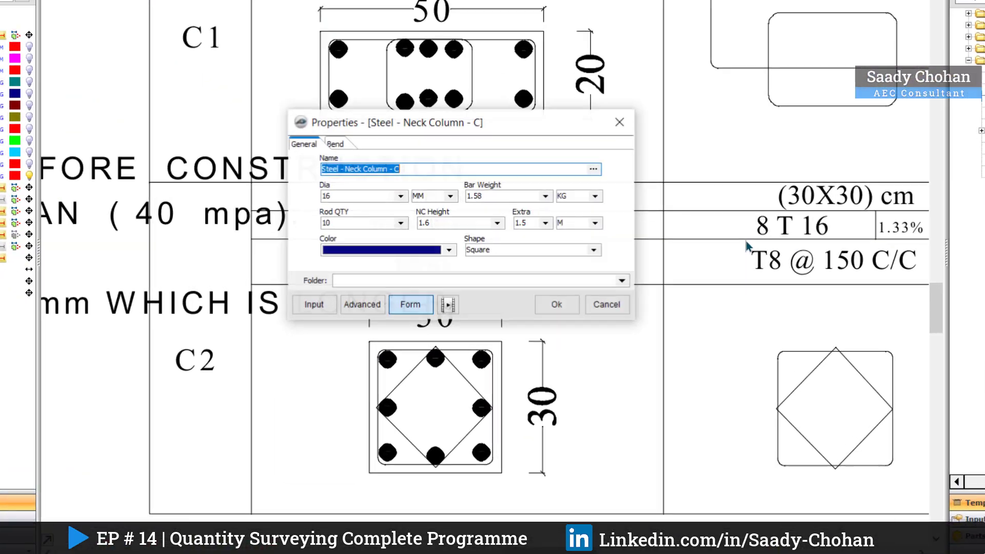
click(476, 230)
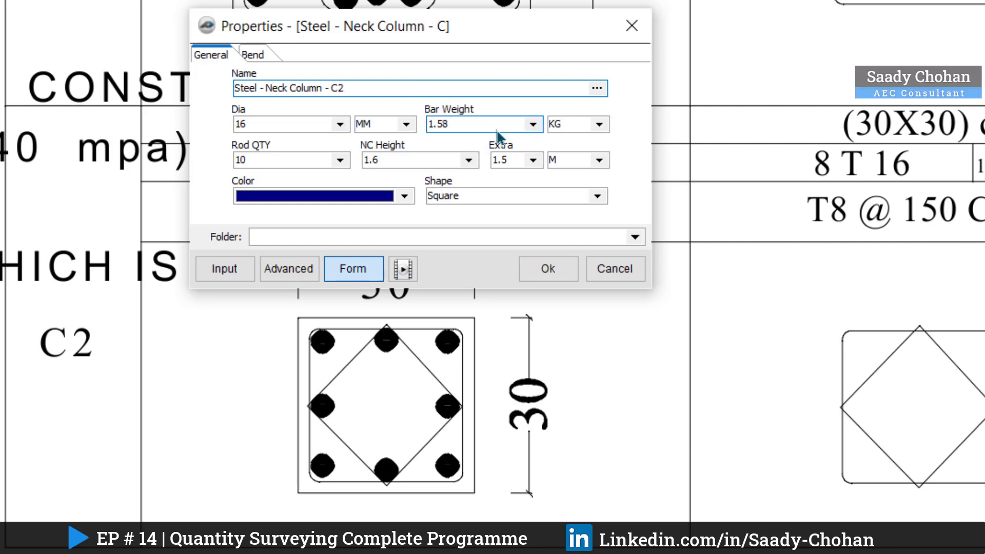
click(340, 160)
click(283, 212)
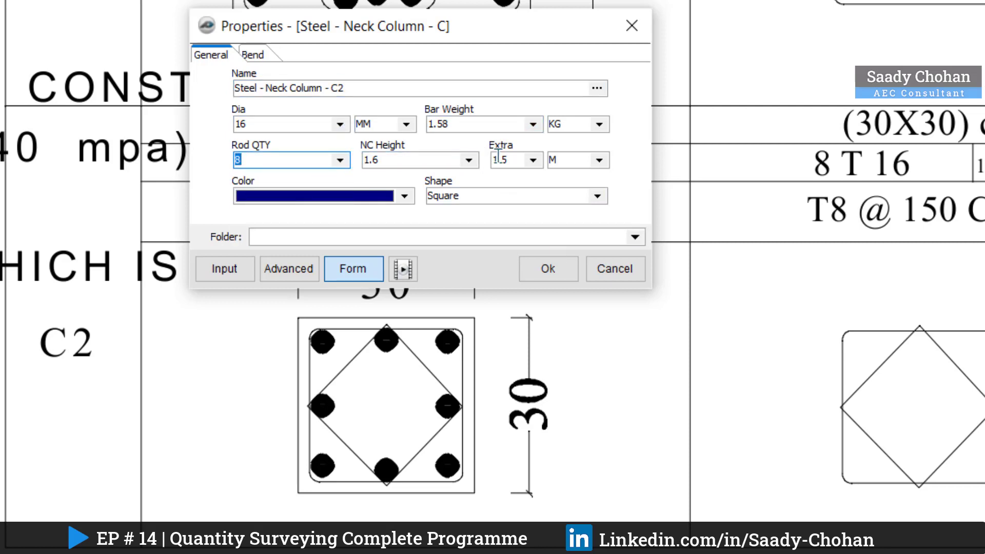
click(268, 58)
click(547, 269)
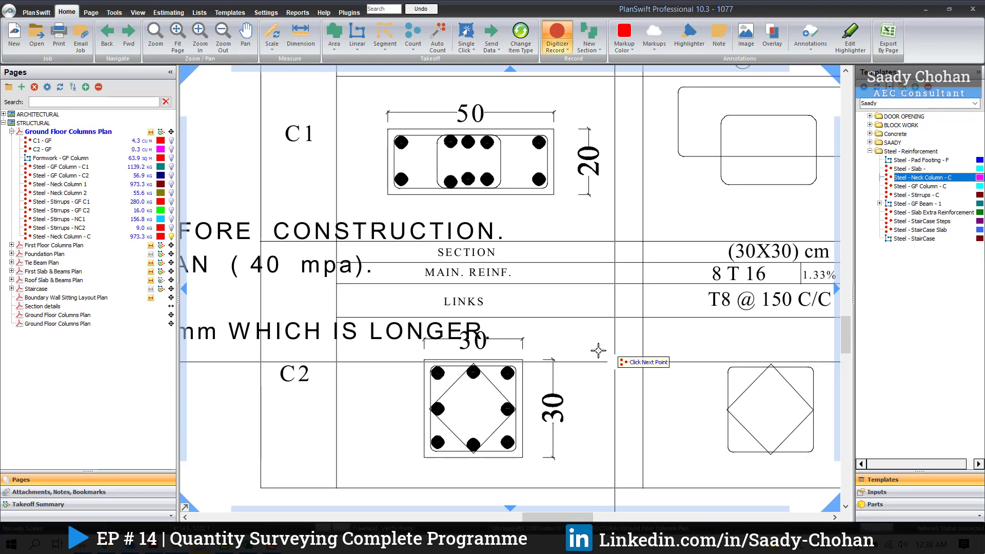
Step: Mark the C2 column at grid intersection C-06 with the Steel - Neck Column - C2 takeoff and stop recording
scroll(605, 358, down, 3)
click(313, 222)
key(Escape)
drag(218, 306, 390, 343)
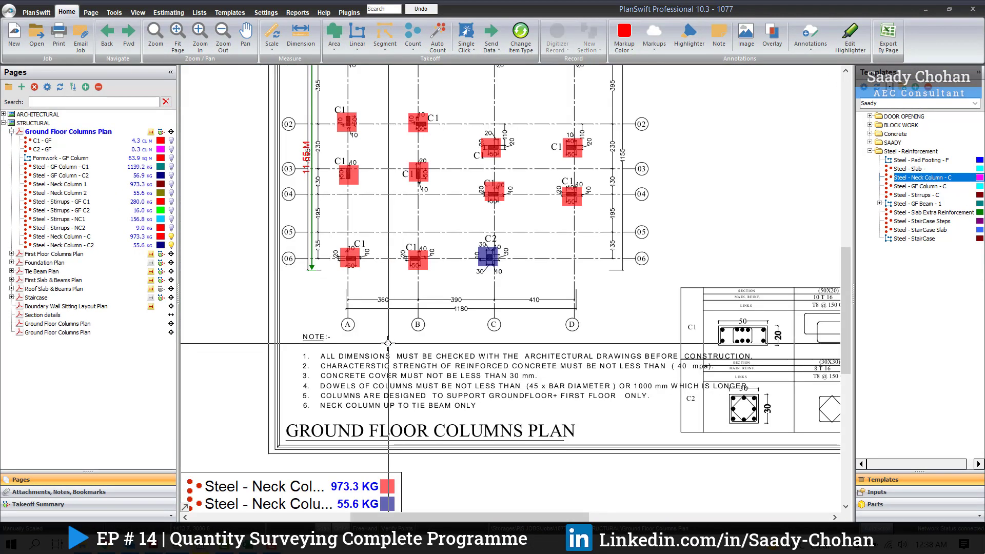
Step: Open the estimate and examine the quantities, takeoff counts and bar diameter of the Steel - Neck Column - C and C2 items
scroll(391, 343, down, 1)
drag(347, 251, 342, 279)
click(168, 13)
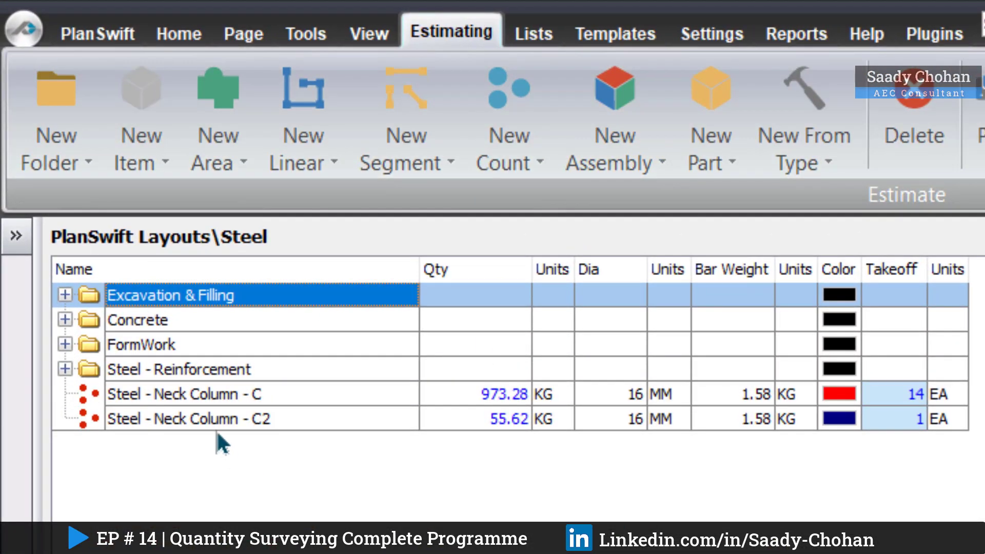
click(205, 398)
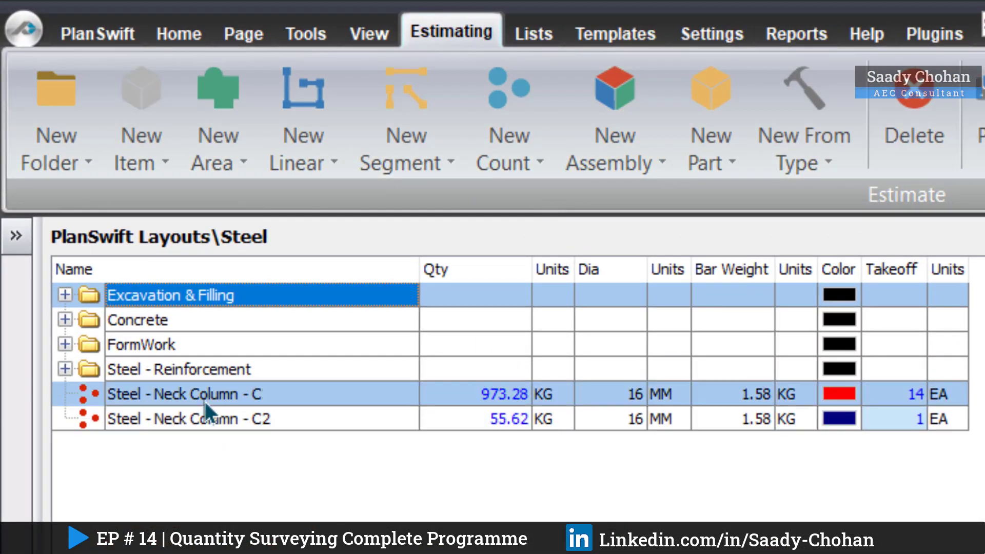
click(495, 395)
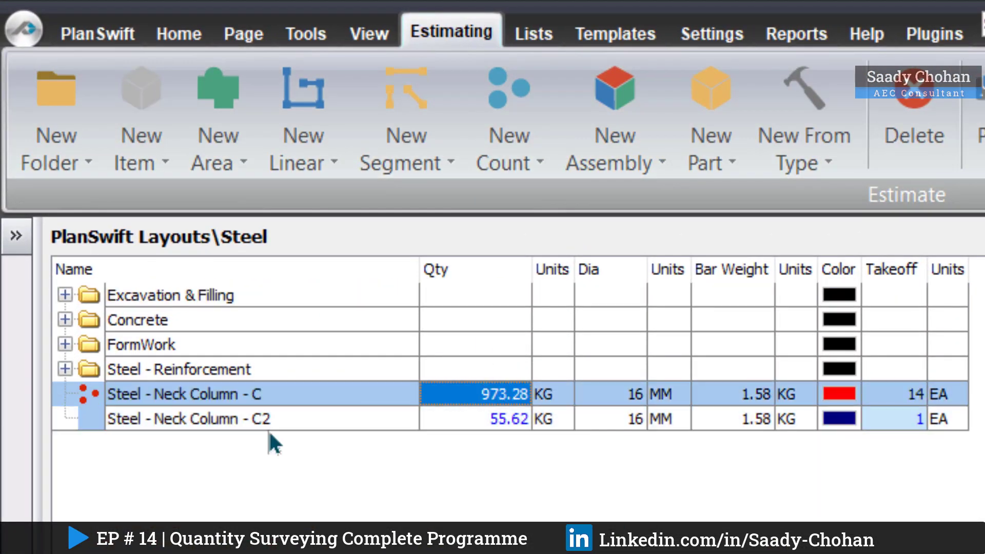
click(232, 421)
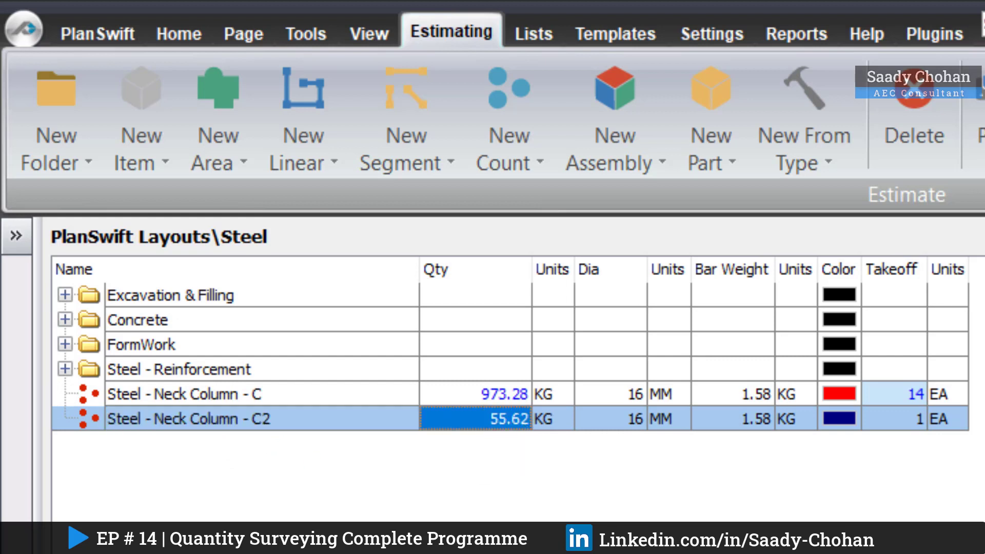
click(909, 403)
click(902, 422)
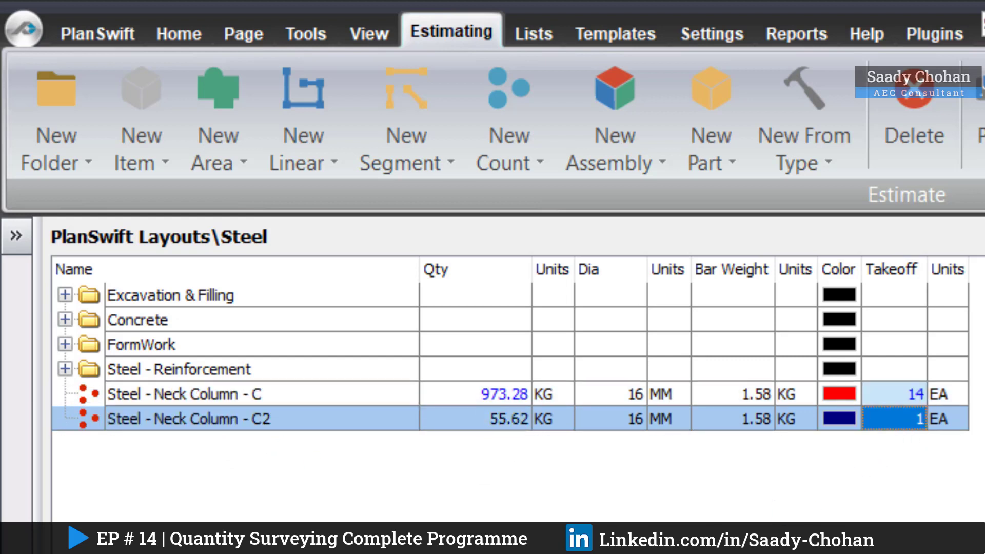
click(630, 395)
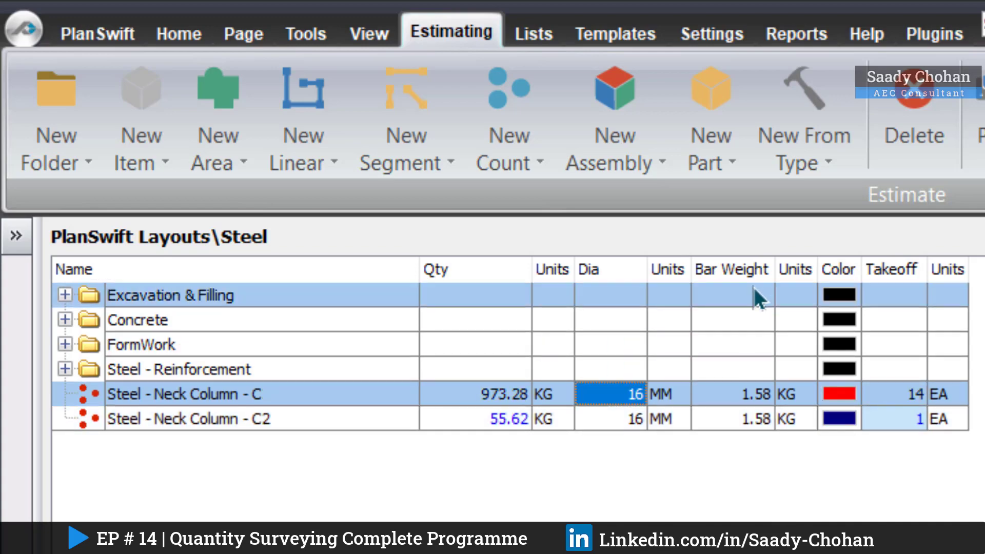
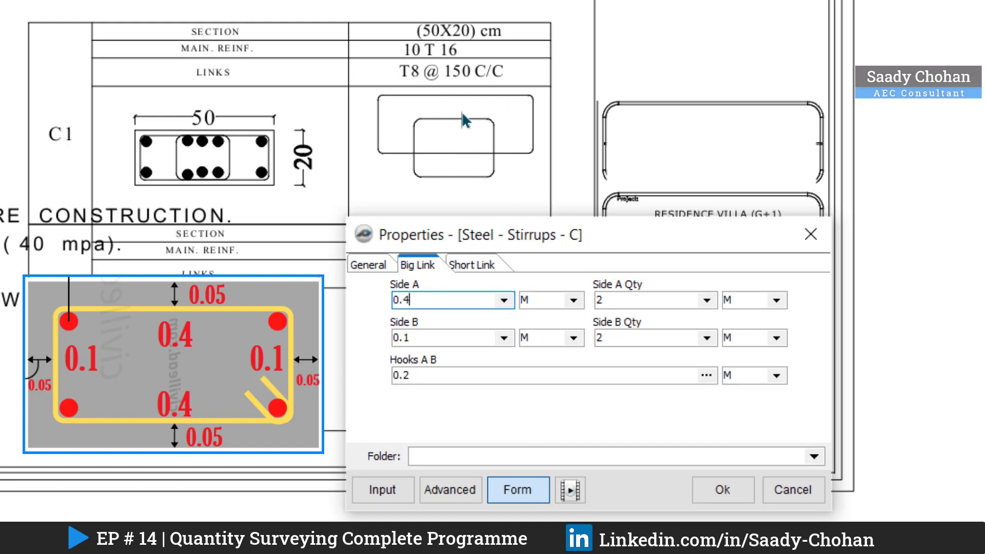
Step: Check the big link and short link settings of the Steel - Stirrups - C1 takeoff and accept its properties
key(Tab)
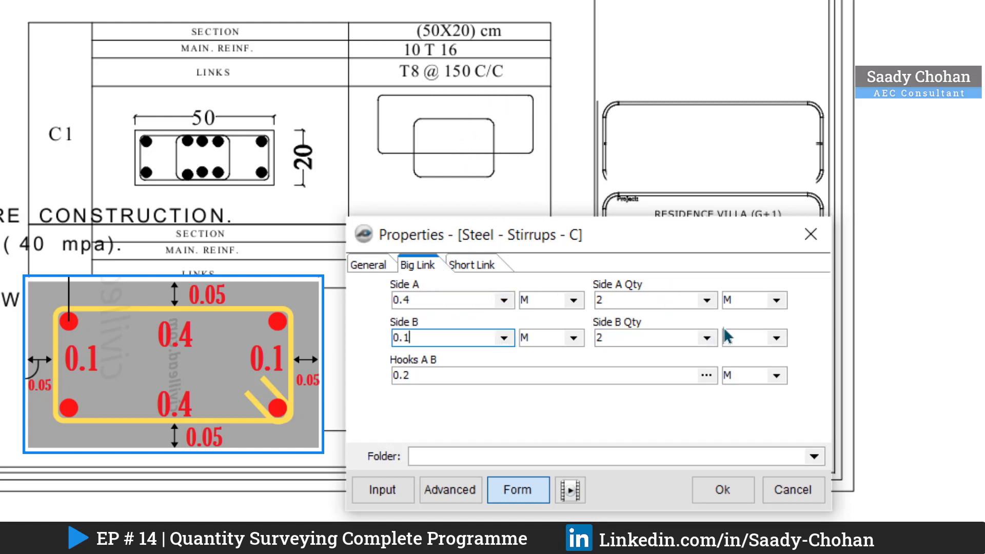
click(471, 264)
click(416, 264)
click(367, 264)
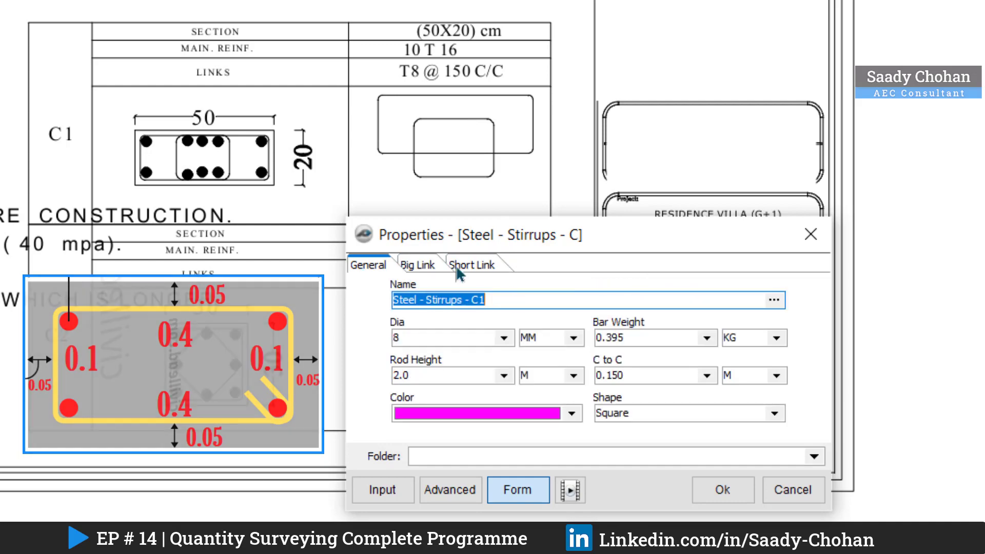
click(722, 489)
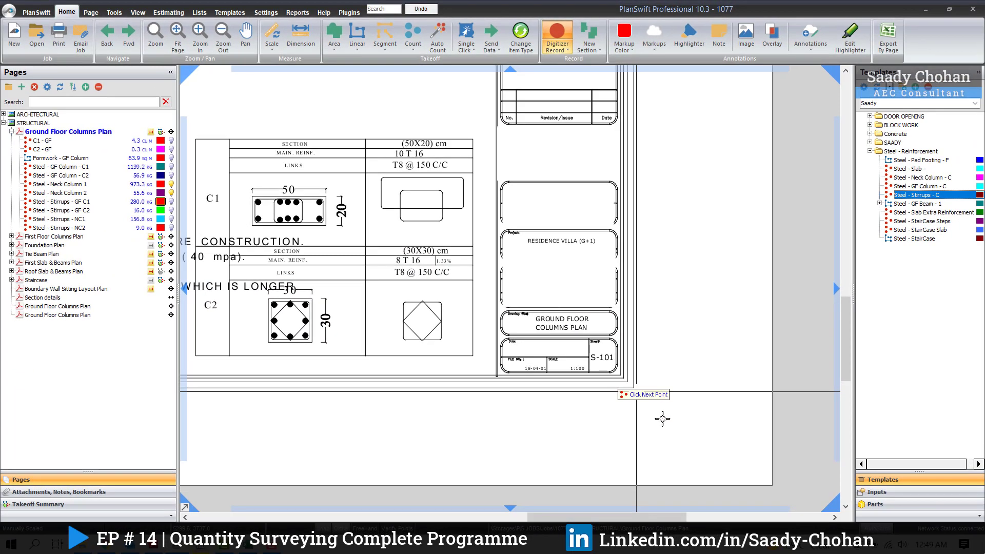
Step: Mark all 14 C1 columns on the Ground Floor Columns Plan with the Steel - Stirrups - C1 takeoff and stop recording
scroll(672, 426, down, 4)
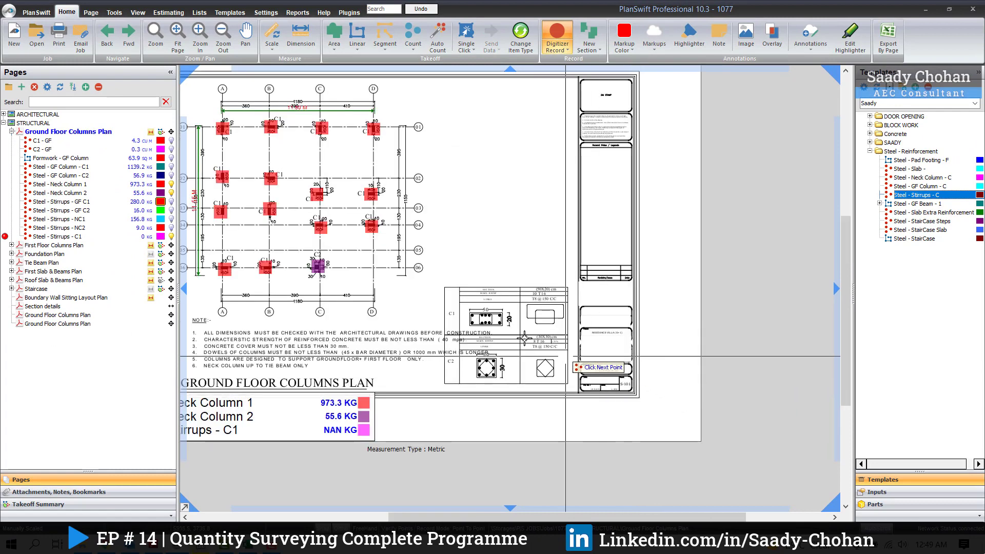
drag(594, 349, 628, 369)
click(336, 183)
click(383, 181)
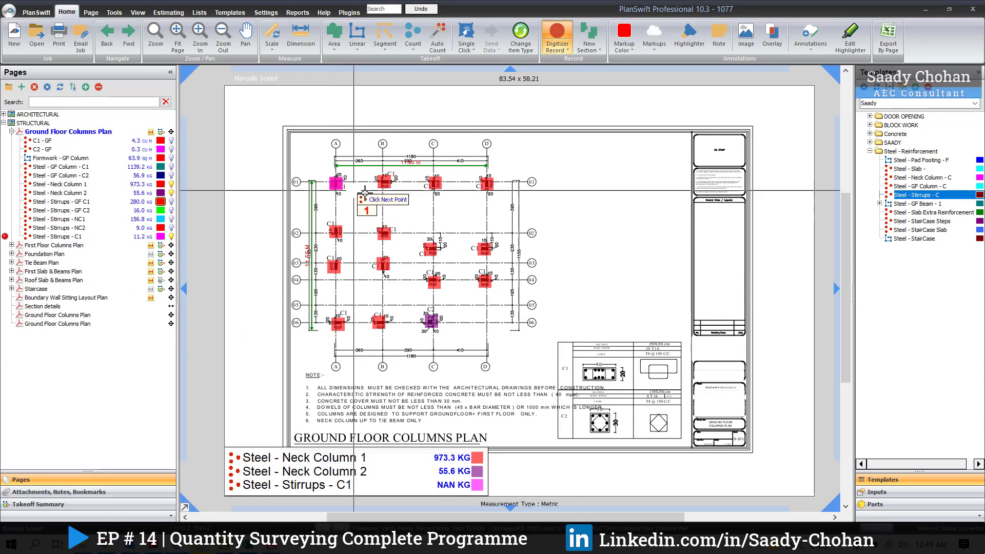
click(434, 183)
click(486, 183)
click(336, 232)
click(384, 233)
click(383, 264)
click(333, 266)
click(337, 324)
click(379, 322)
click(433, 282)
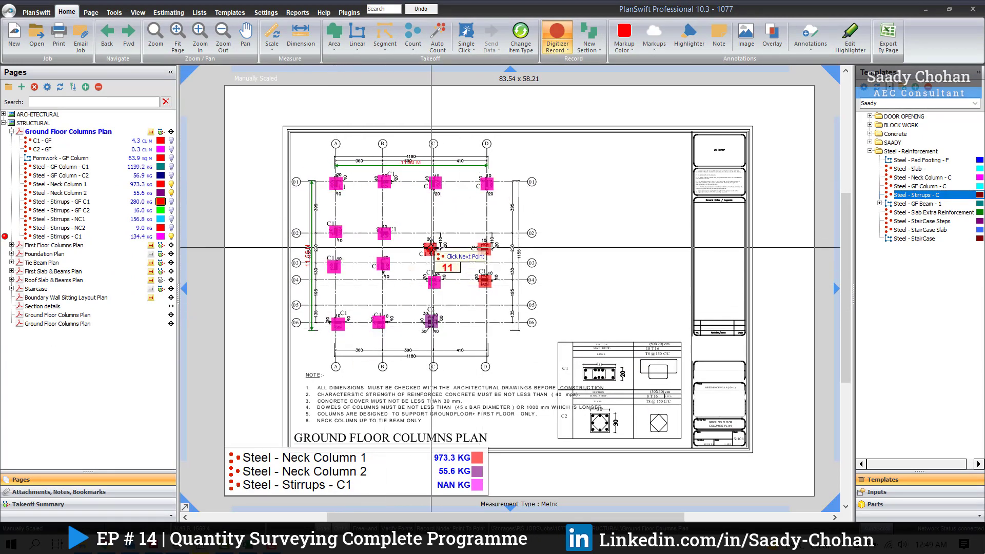
key(Escape)
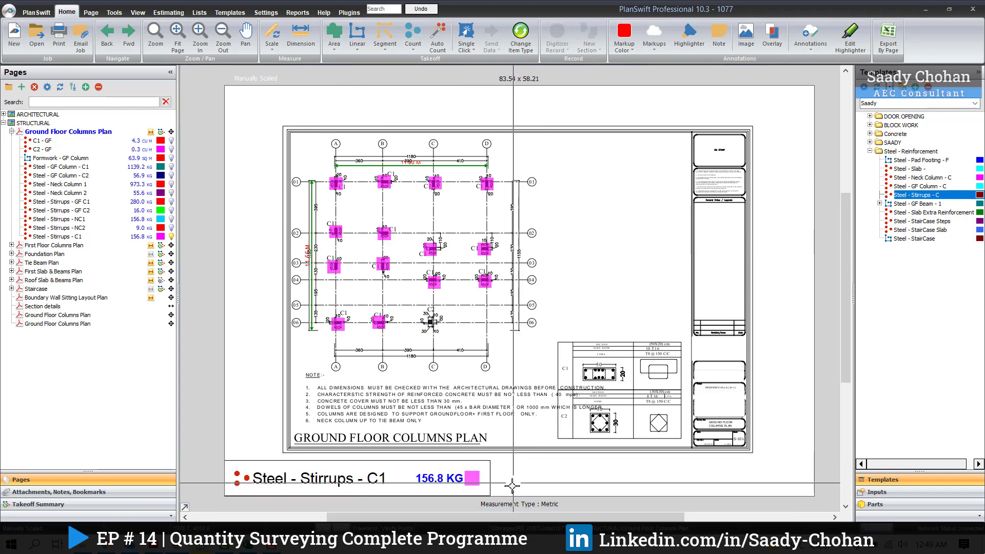
Step: Open the estimate and examine the quantity, bar diameter and takeoff count of the Steel - Stirrups - C1 item
scroll(339, 503, up, 3)
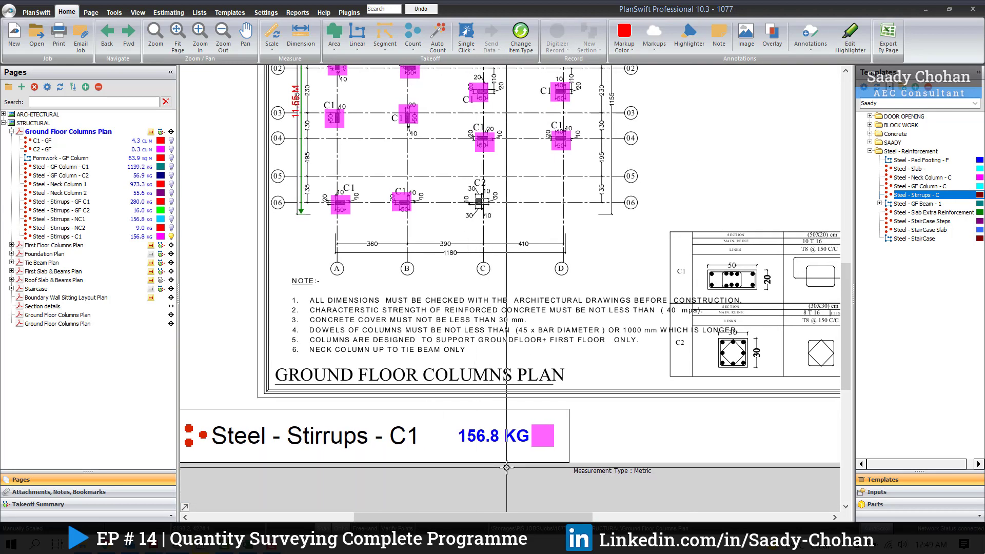
click(169, 11)
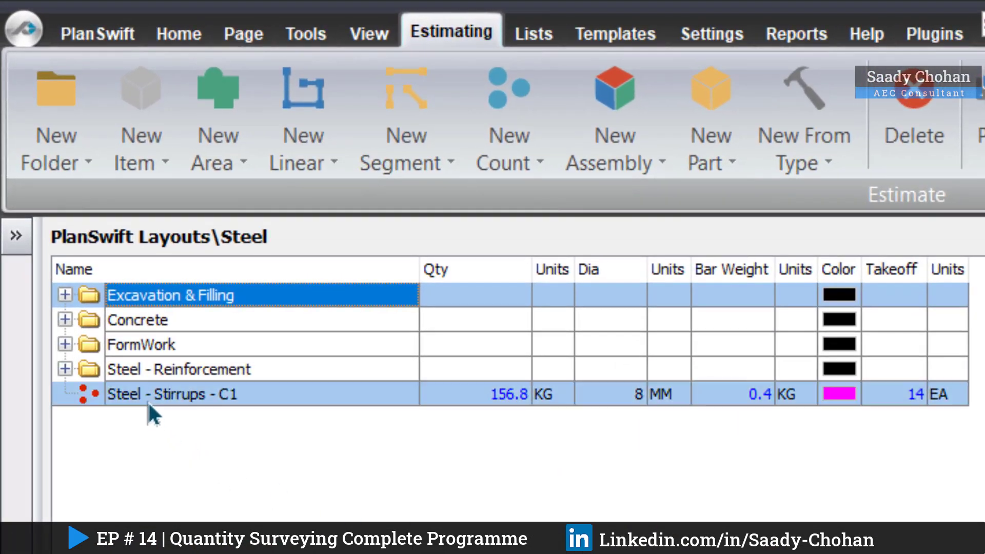
click(146, 399)
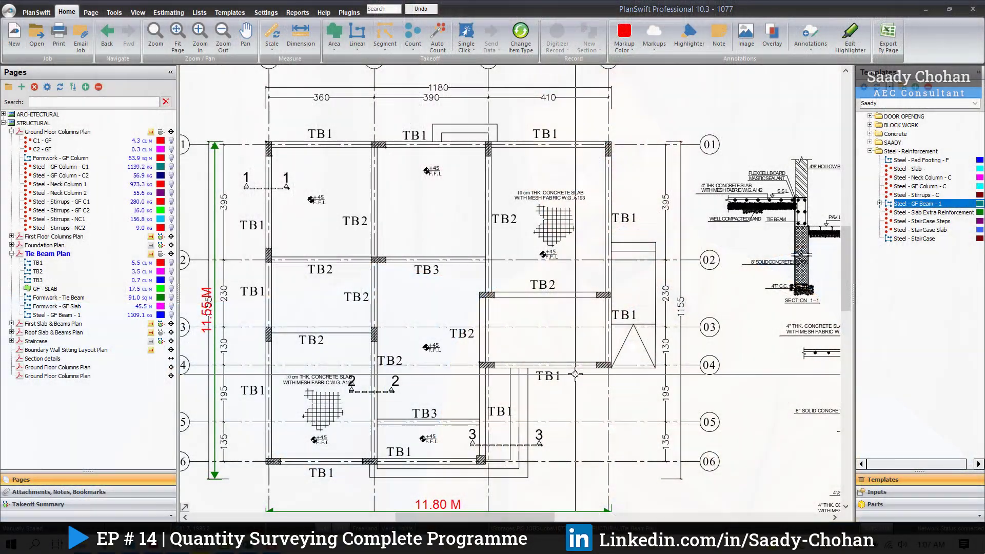
Step: Examine the Tie Beams Schedule on the Tie Beam Plan for the dimensions and the bottom and top bars of TB1, TB2 and TB3
scroll(513, 292, down, 2)
drag(671, 470, 409, 248)
scroll(335, 344, up, 2)
drag(344, 358, 354, 358)
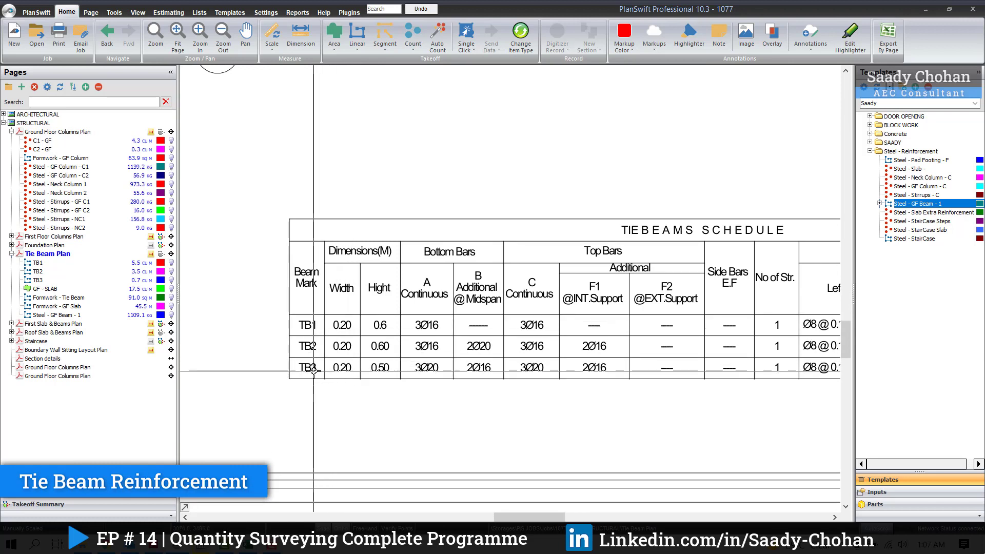
drag(327, 333, 365, 338)
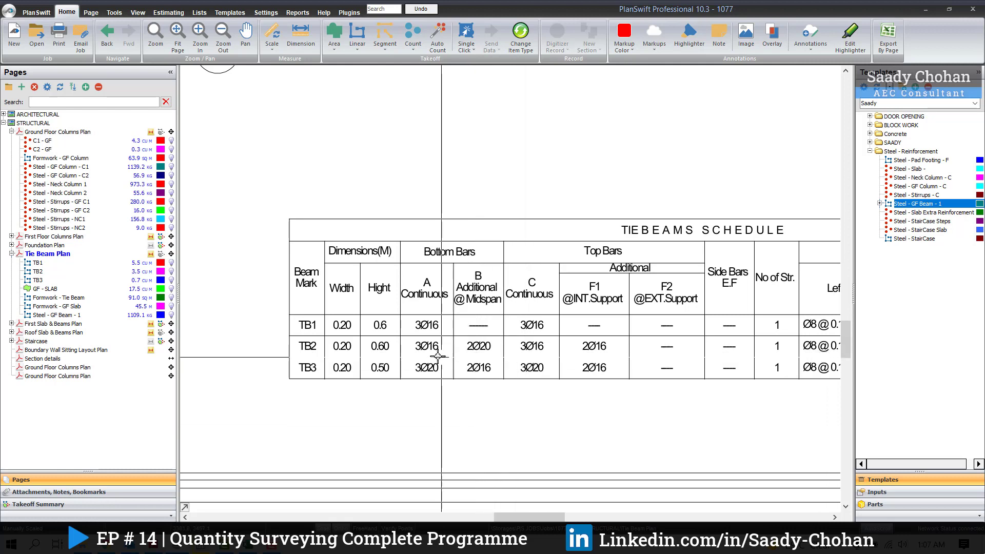
drag(410, 337, 442, 354)
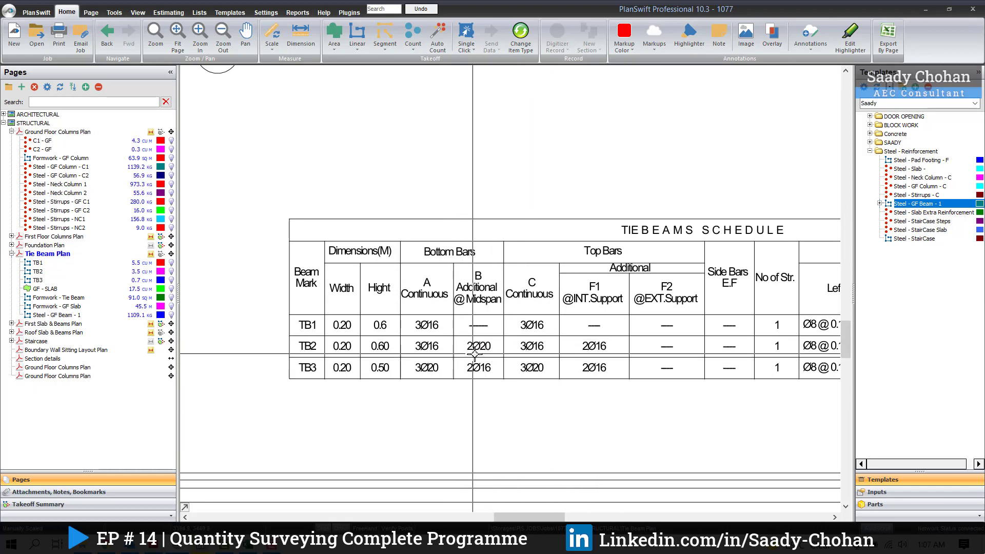
Step: Examine the ground beam reinforcement in the Section 3-3 detail and its location on the Tie Beam Plan
scroll(484, 352, down, 2)
drag(534, 328, 470, 437)
drag(673, 111, 600, 262)
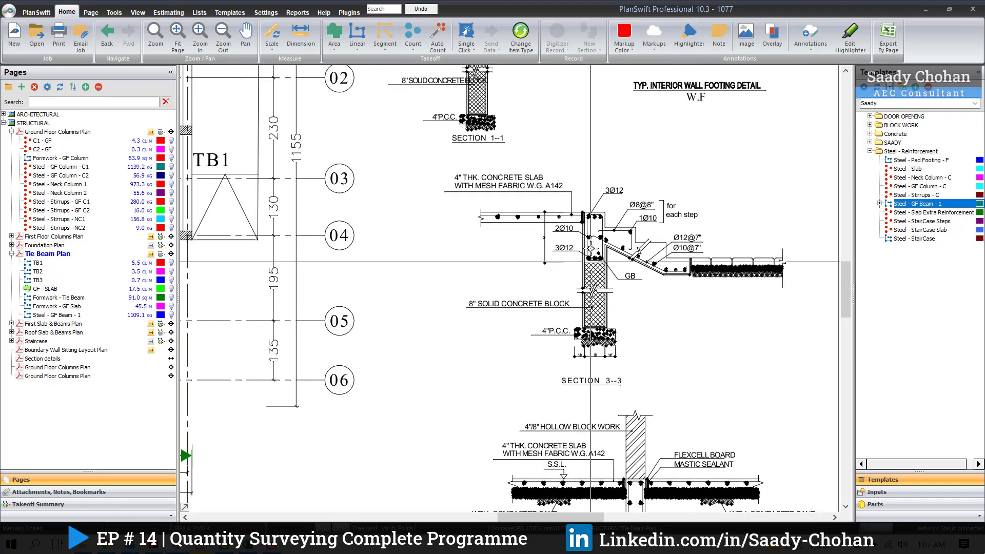
scroll(601, 227, up, 3)
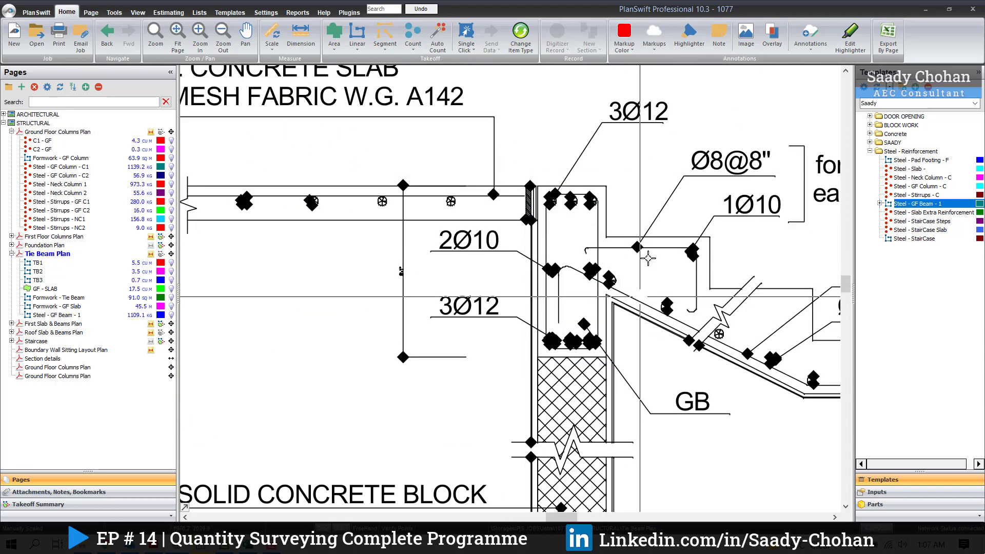
scroll(603, 213, down, 5)
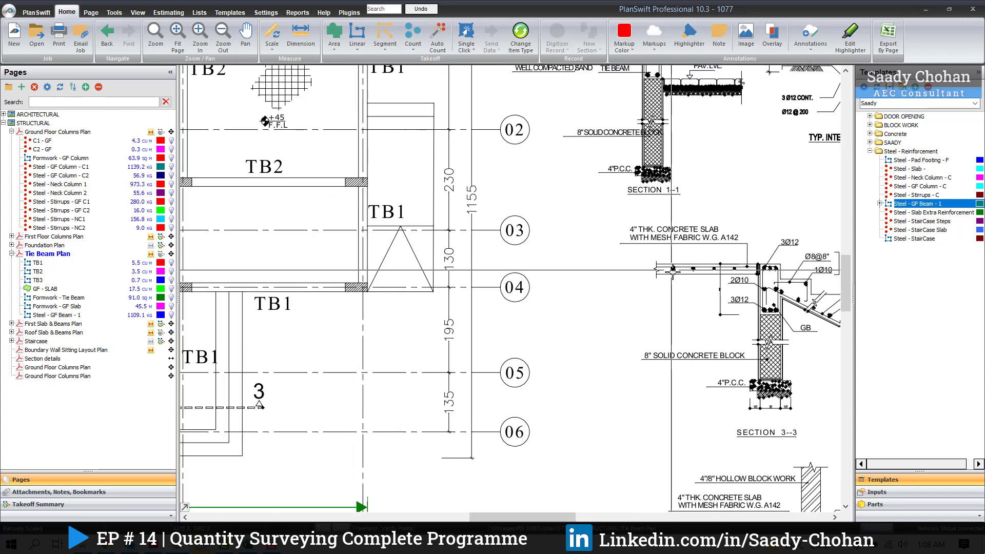
drag(458, 380, 400, 365)
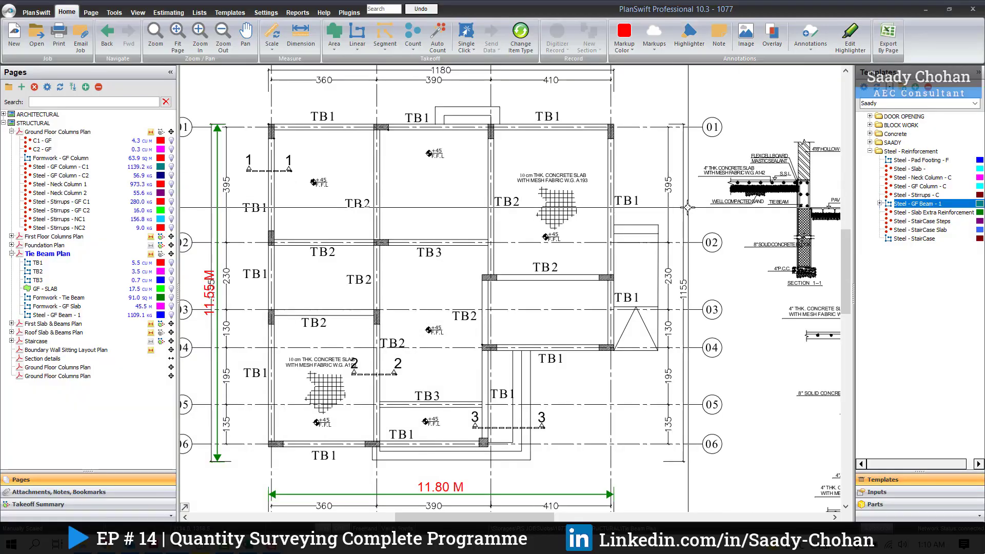
Step: Start a tie beam takeoff from the Steel - GF Beam - 1 template and check its diameter, bar weight, rod quantity and spacing
drag(629, 230, 661, 219)
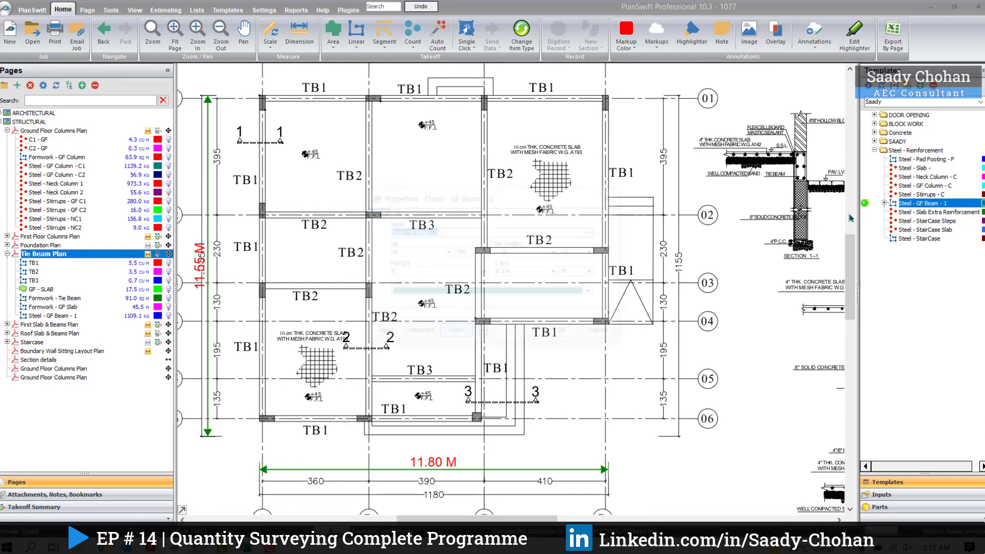
double_click(908, 204)
click(465, 234)
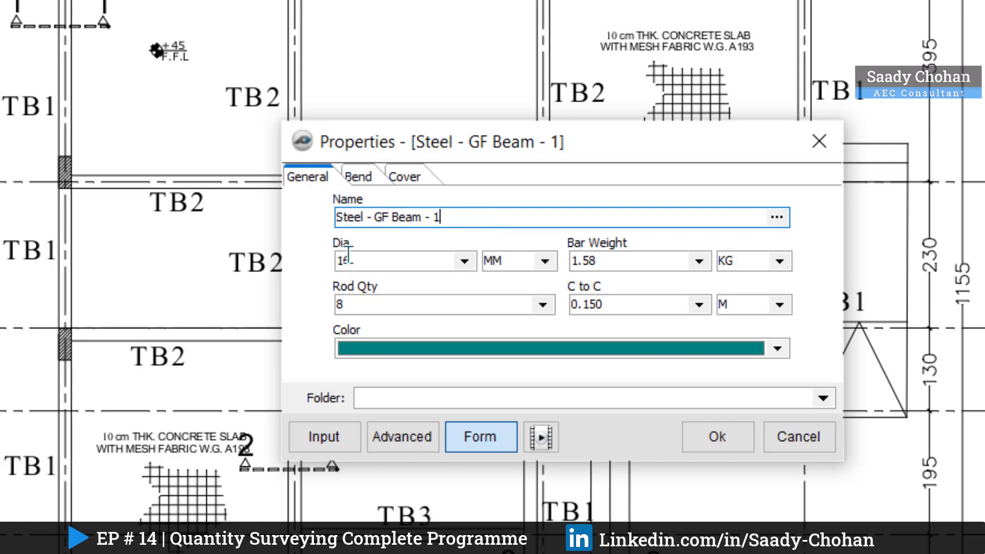
click(467, 262)
click(468, 262)
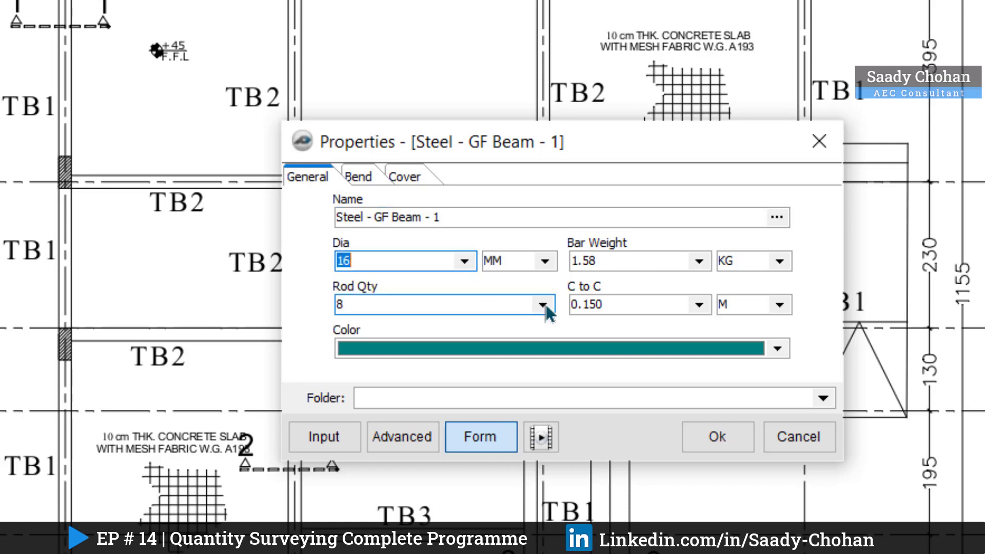
click(699, 261)
click(699, 264)
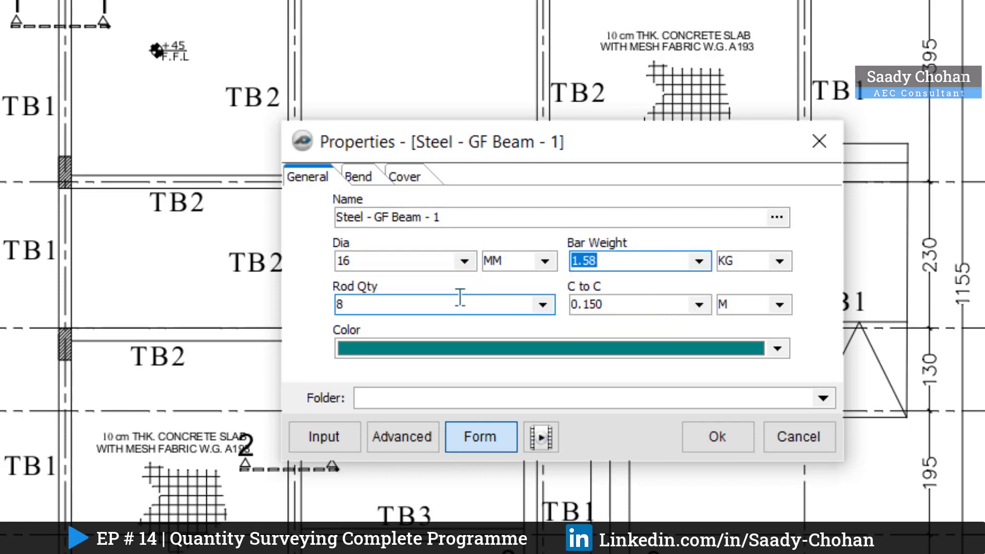
click(361, 262)
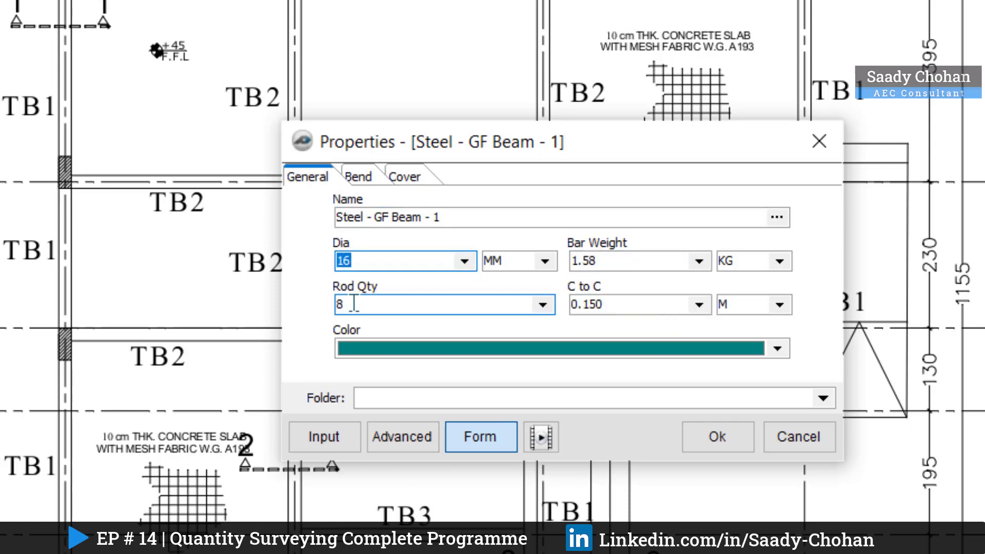
click(542, 304)
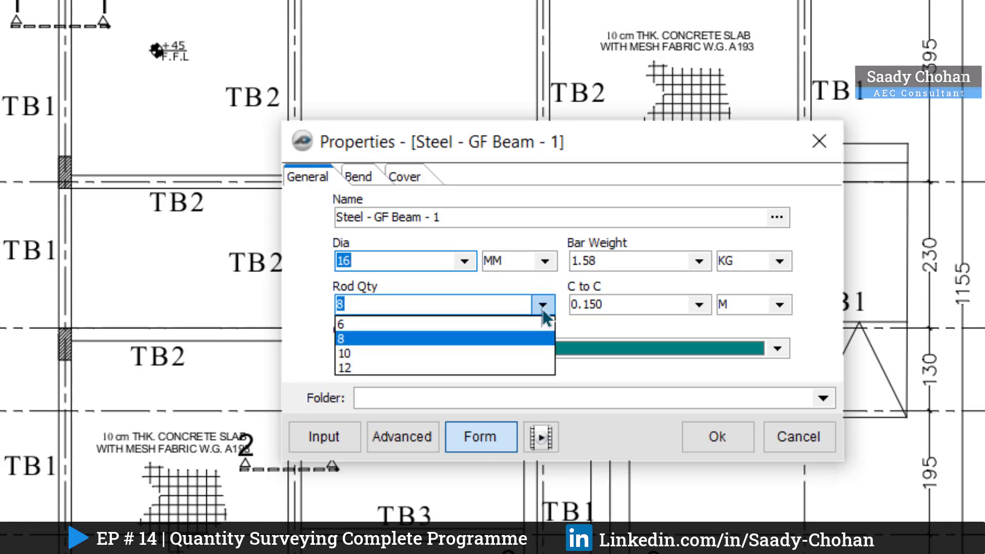
click(542, 305)
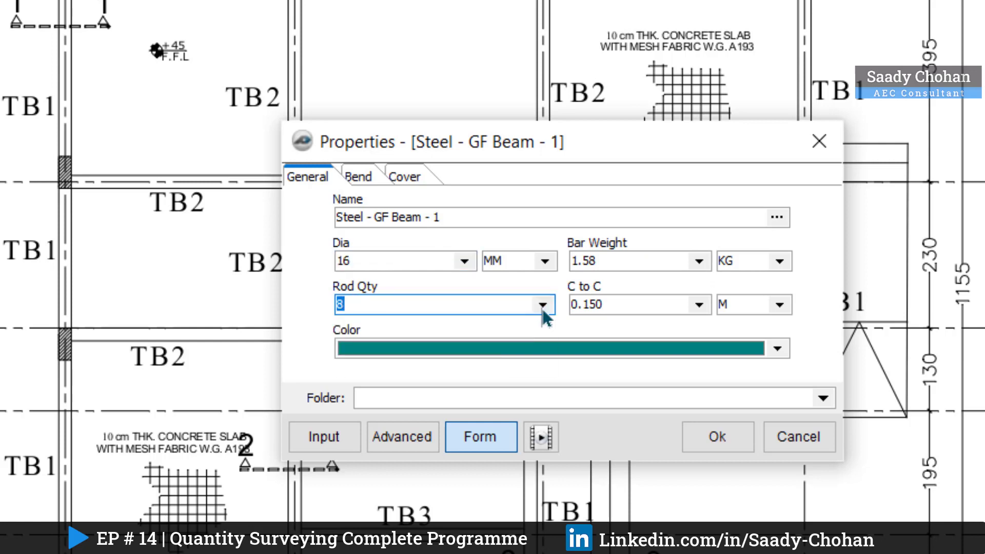
click(693, 313)
click(693, 313)
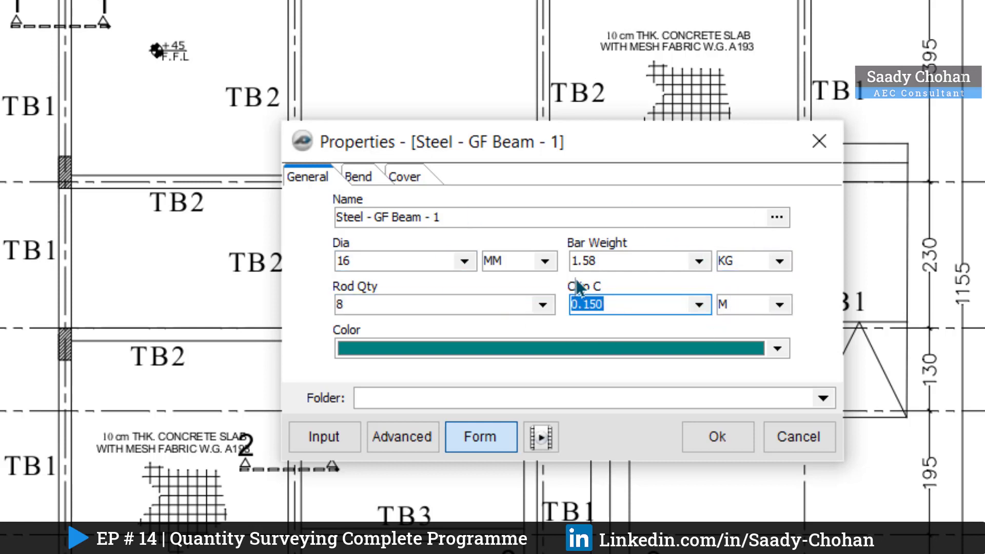
drag(464, 219, 331, 224)
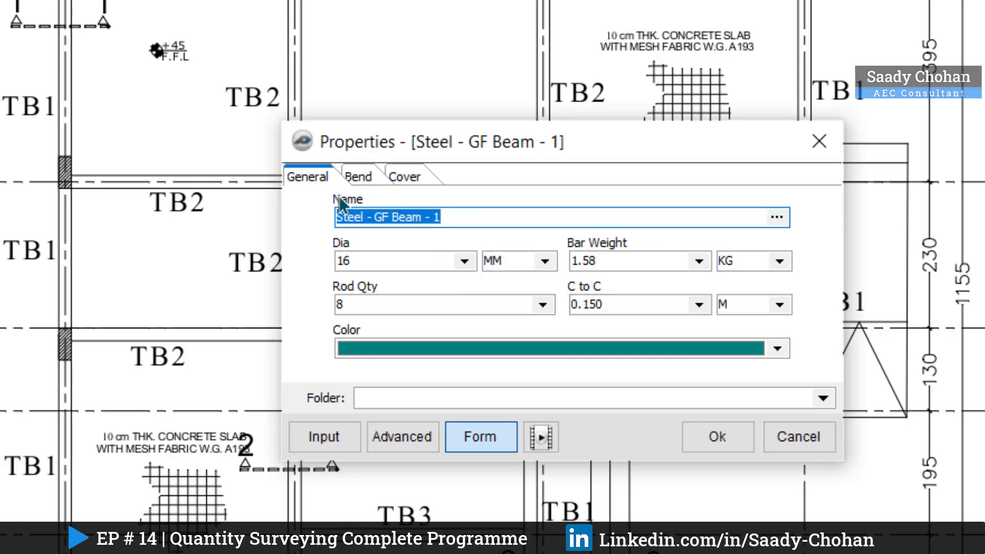
Step: Check the bend and cover settings of the Steel - GF Beam - 1 takeoff and accept its properties
click(358, 178)
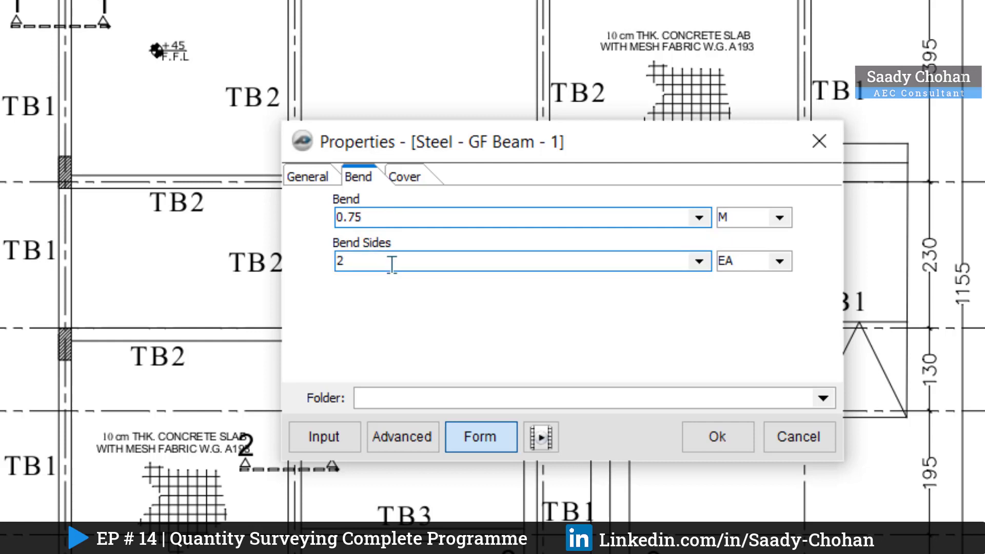
click(409, 181)
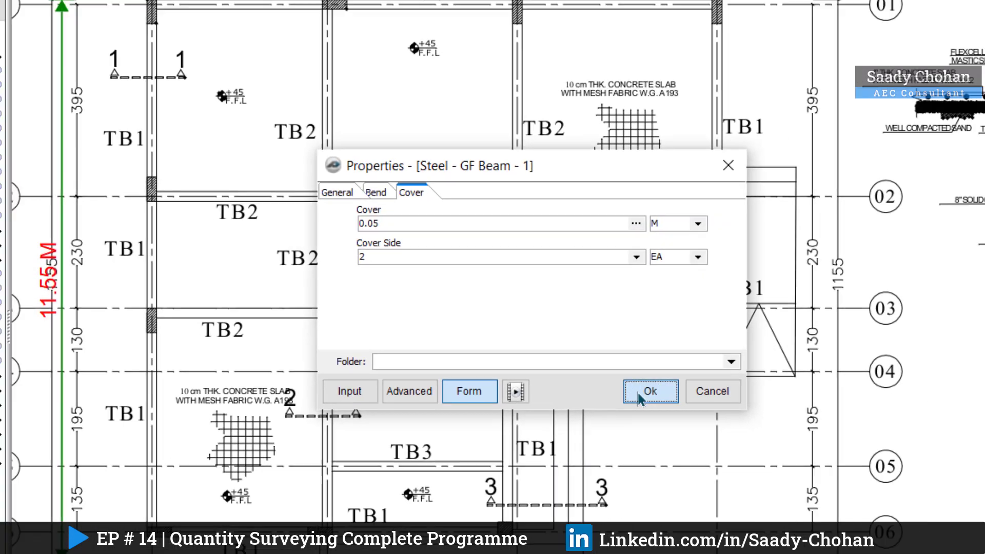
click(717, 436)
Step: Trace the TB1 beam along grid line 01 from A to B, stop recording and set the takeoff's color to red
scroll(283, 147, up, 1)
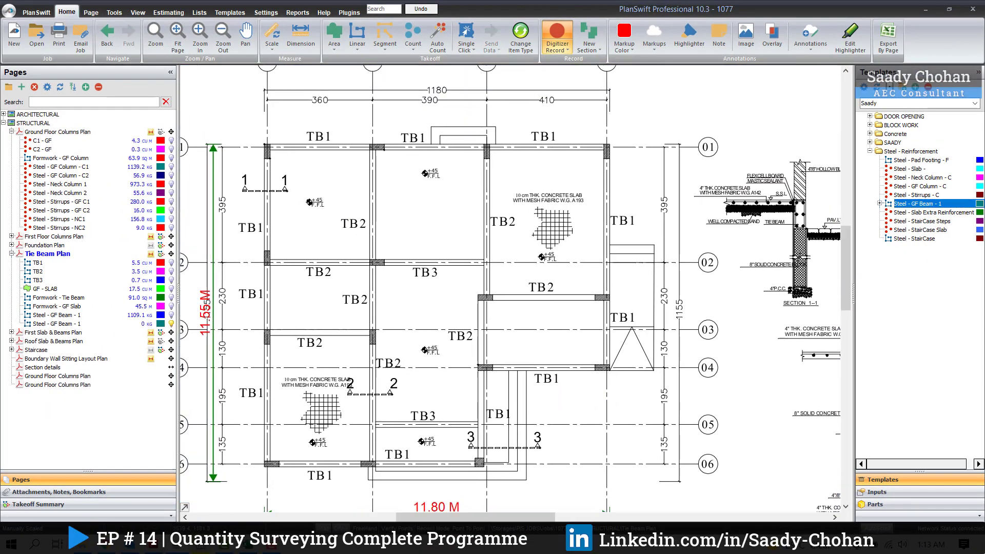
scroll(272, 147, up, 4)
scroll(272, 148, down, 2)
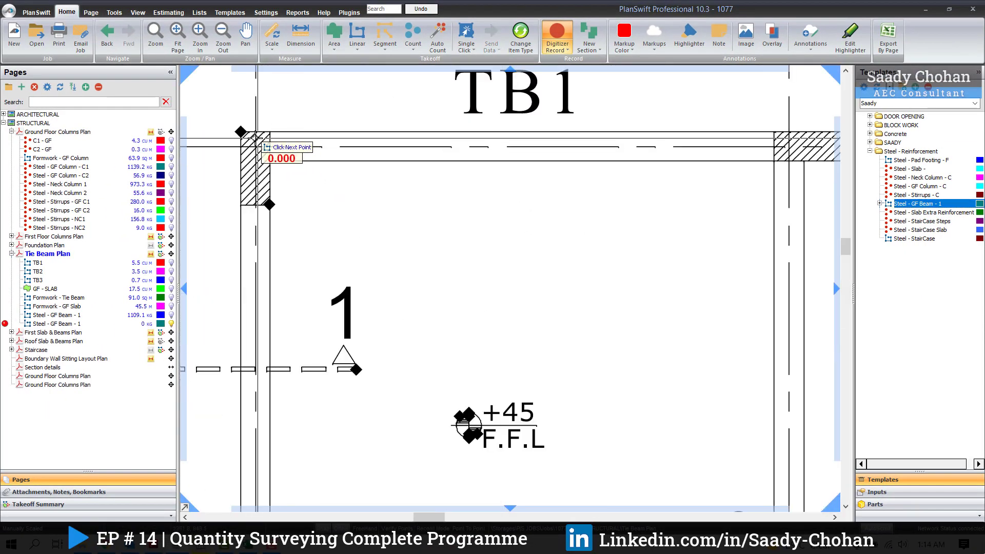
click(611, 148)
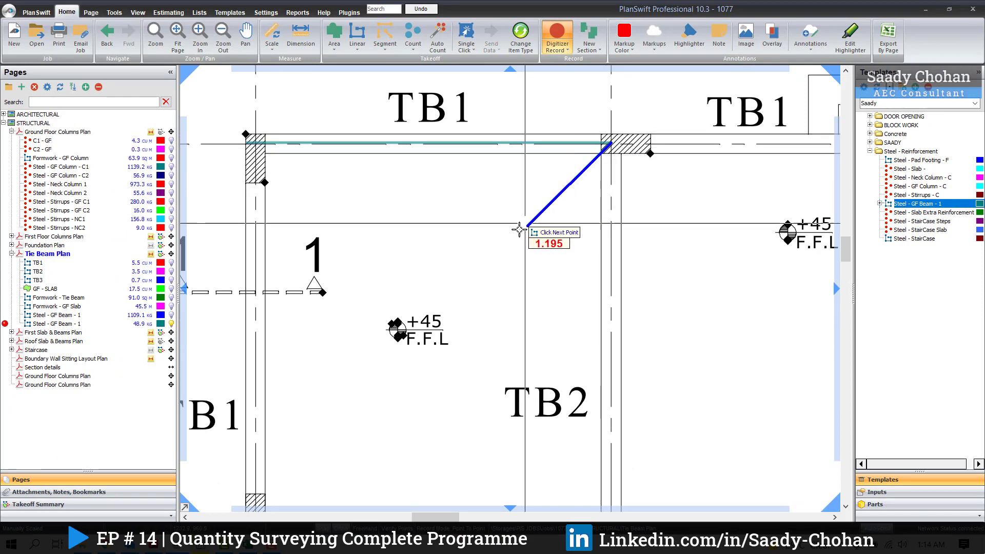
key(Escape)
scroll(454, 153, down, 3)
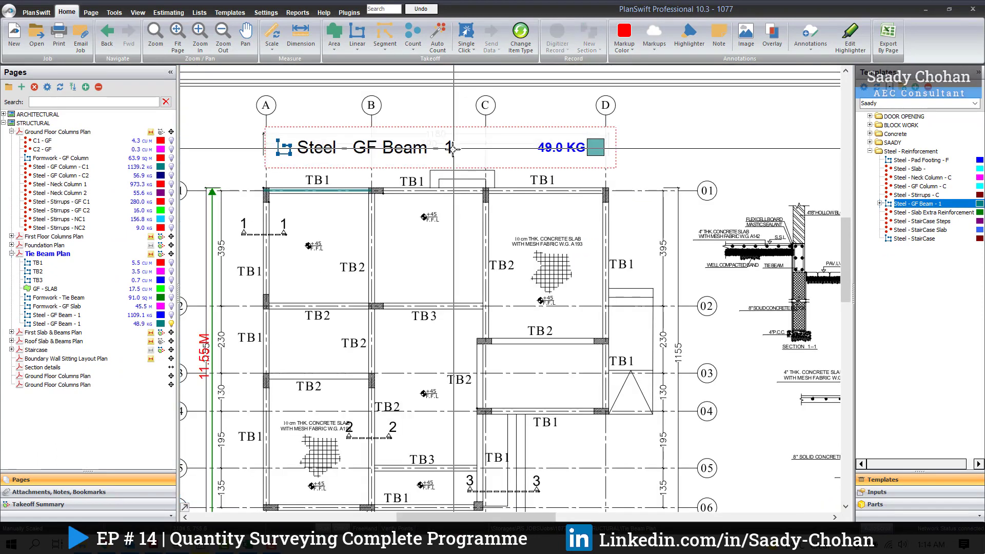
click(160, 323)
click(162, 353)
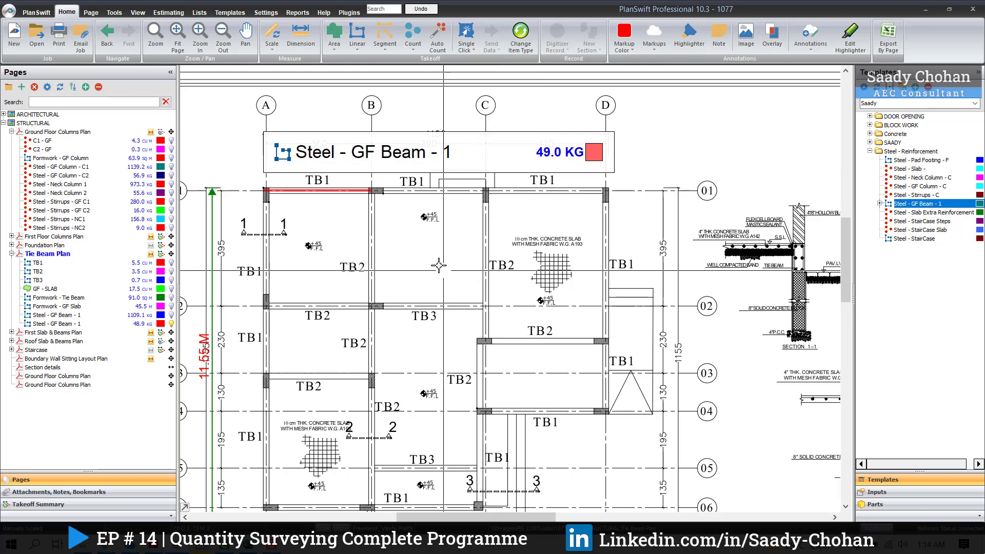
Step: Add the TB1 beam along grid line 01 from B to C to the Steel - GF Beam - 1 takeoff and stop recording
click(370, 191)
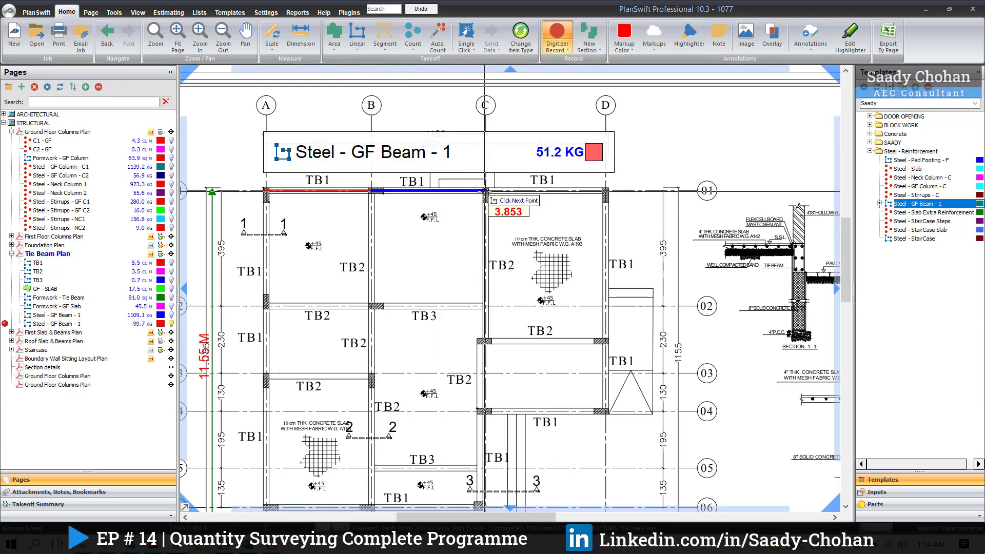
click(485, 190)
right_click(477, 252)
click(492, 270)
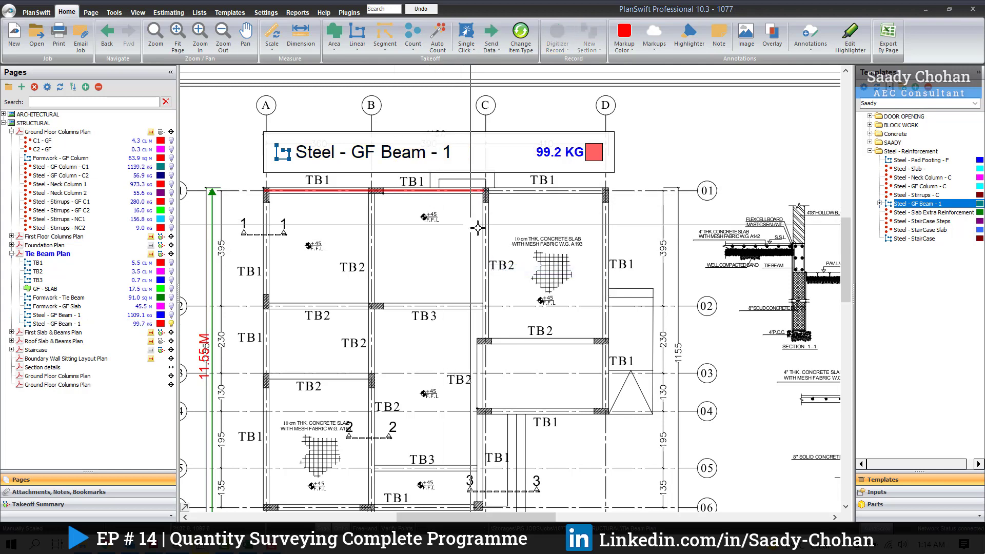
Step: Resume the Steel - GF Beam - 1 takeoff and trace the TB1 beams along grid 01 from C to D and down grid D to the TB2 beam
click(466, 191)
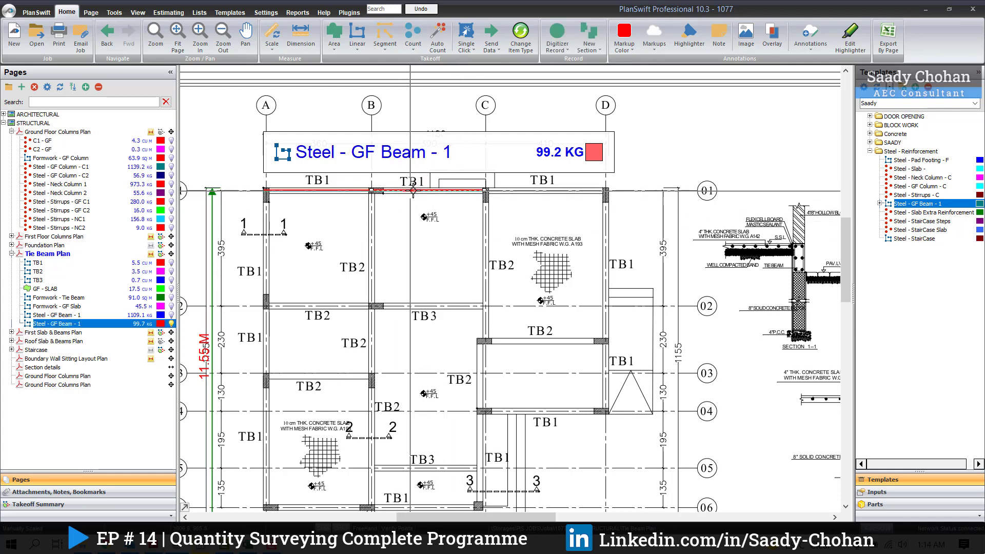
key(r)
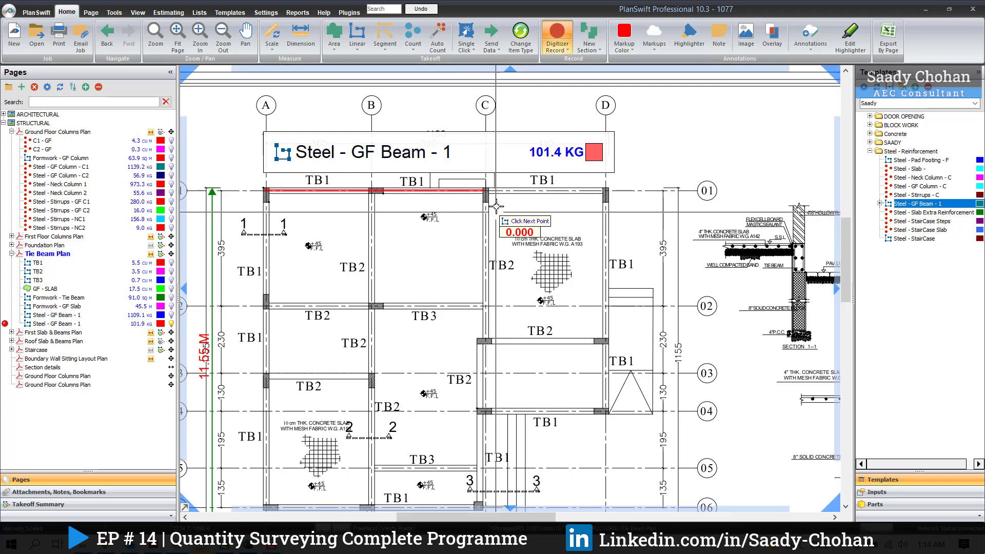
click(485, 191)
click(605, 191)
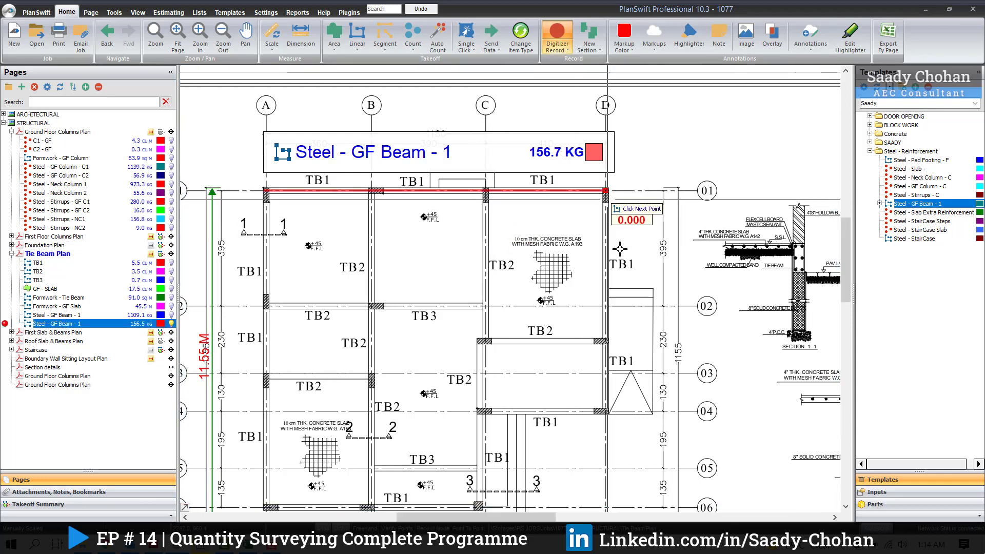
click(605, 340)
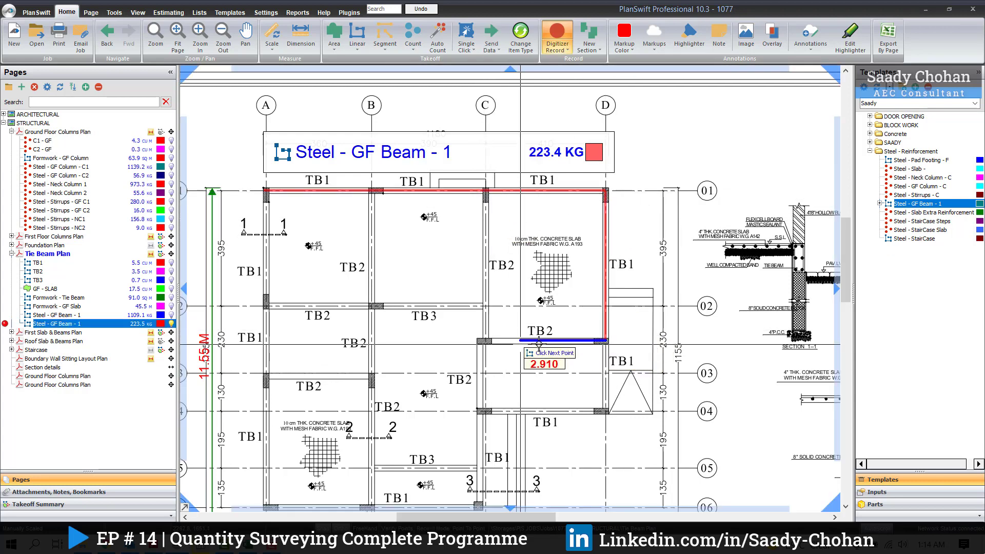
Step: Add the TB2 beams between grids 02 and 03 and along grid C, plus the TB3 beam along grid 02 from C to B
click(478, 341)
click(485, 191)
scroll(485, 337, up, 2)
click(481, 337)
scroll(485, 337, down, 3)
click(491, 294)
click(380, 291)
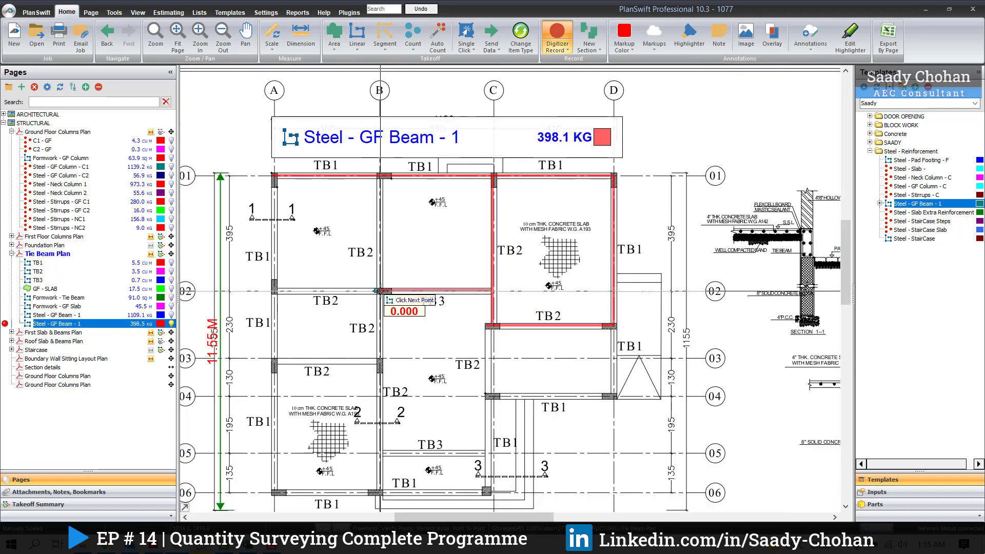
Step: Trace the TB2 beams on grid B above 02 and on grid 02 from B to A, plus the TB1 beams along grid A to just below 03
click(381, 180)
scroll(378, 290, up, 3)
click(378, 289)
click(262, 296)
scroll(279, 143, down, 3)
click(260, 300)
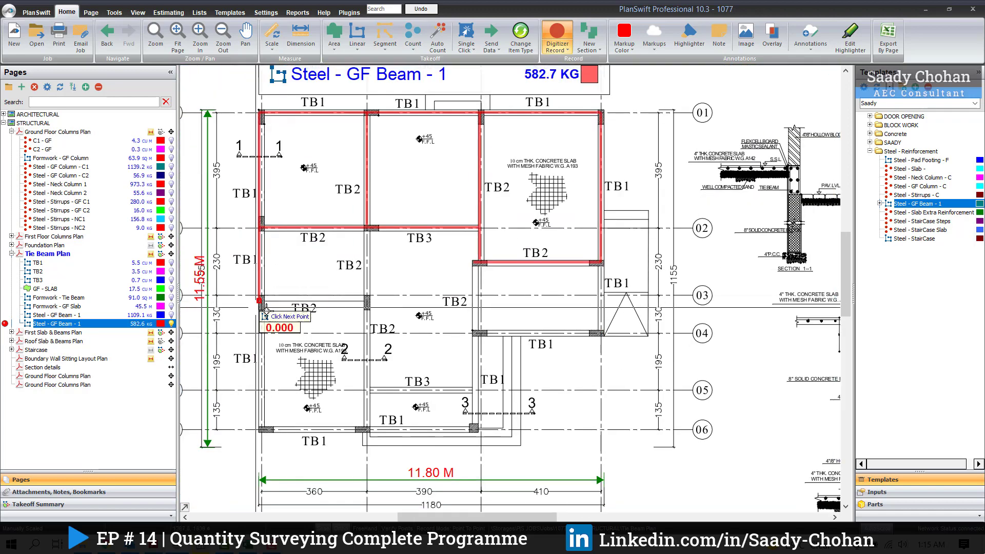
Step: Add the lower TB1 beams on grids A and 06 as far as B, and the TB2 beams along grid B and below grid 03
click(260, 430)
click(366, 429)
click(367, 228)
click(365, 299)
Step: Trace the remaining tie beams around grids B to D between 06 and the upper TB2 beam, and stop recording
click(477, 429)
click(476, 332)
click(601, 331)
click(601, 262)
click(477, 332)
click(473, 262)
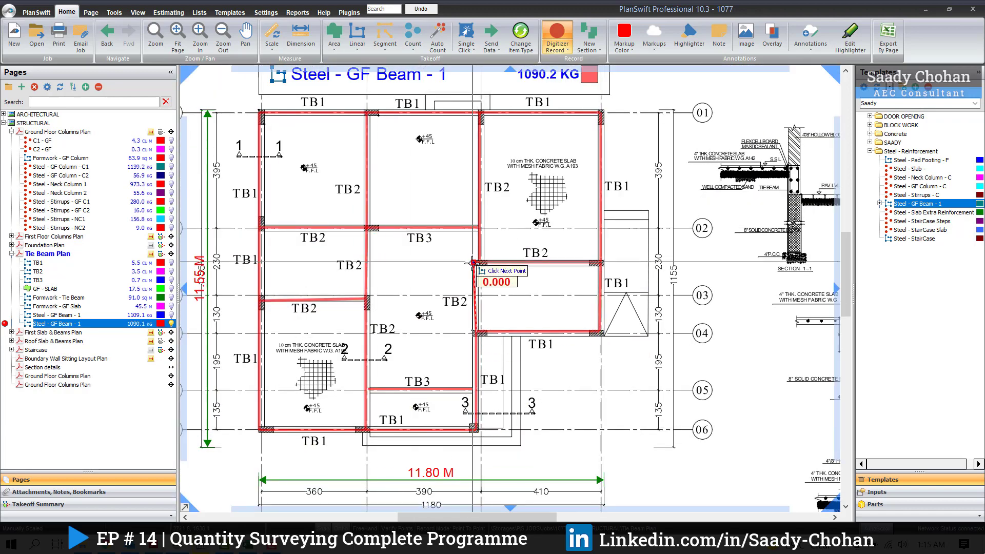
click(480, 262)
right_click(657, 261)
click(671, 286)
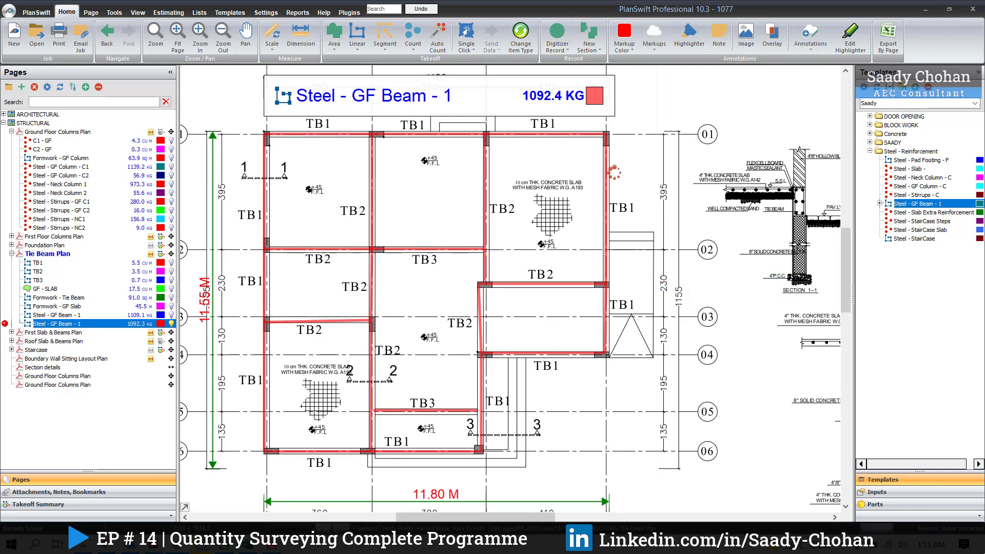
key(Escape)
drag(523, 168, 526, 182)
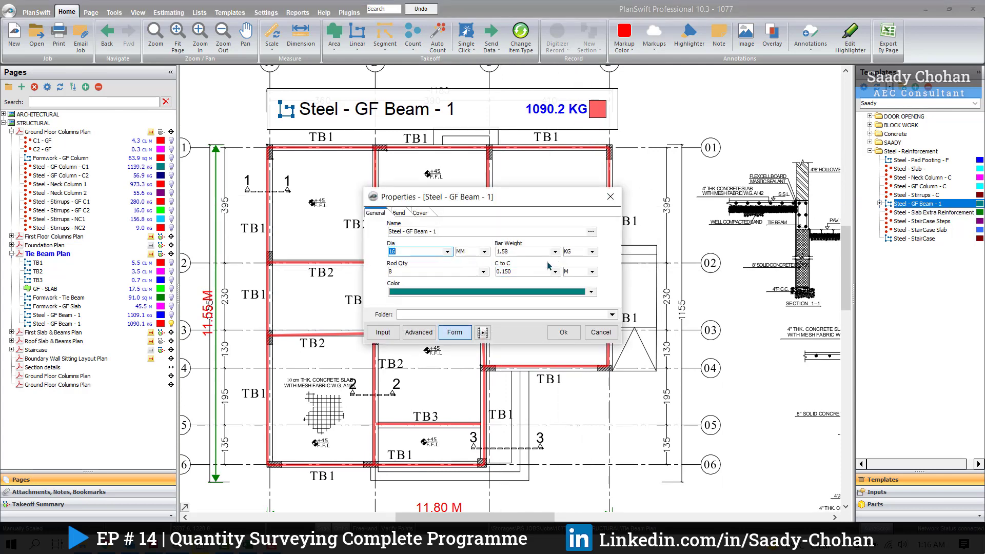
Step: Close the beam template's properties unchanged and expand the Steel - GF Beam - 1 item in the estimate's Steel layout
click(598, 335)
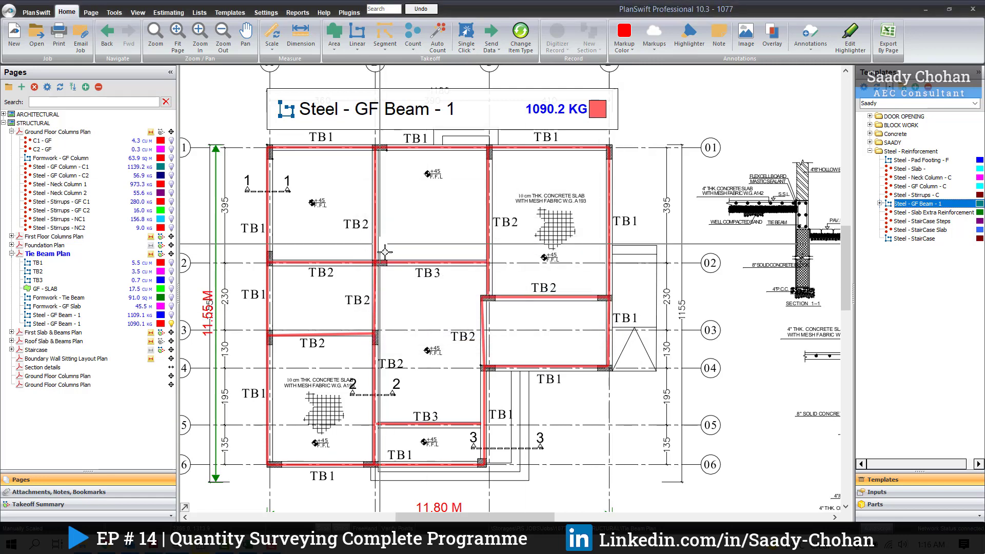
click(172, 13)
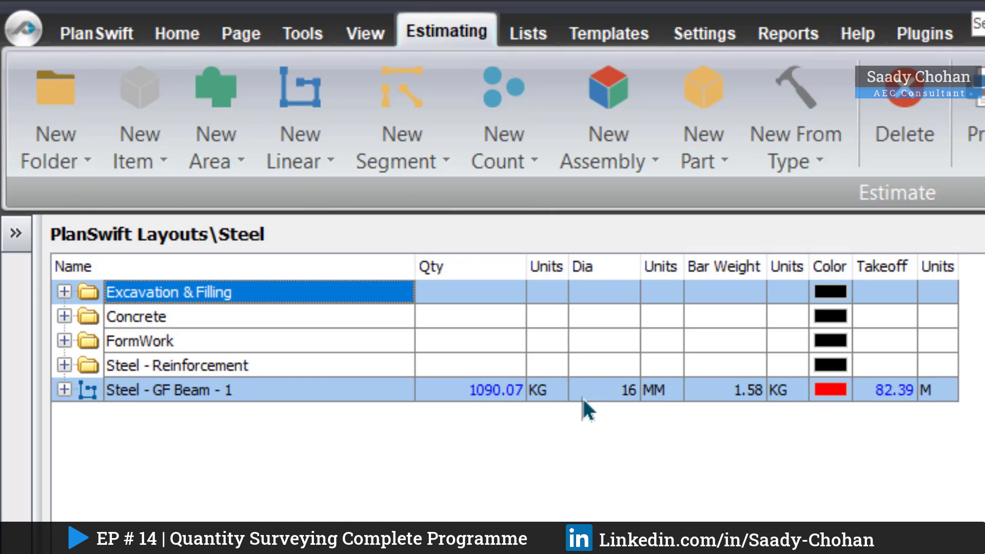
click(64, 392)
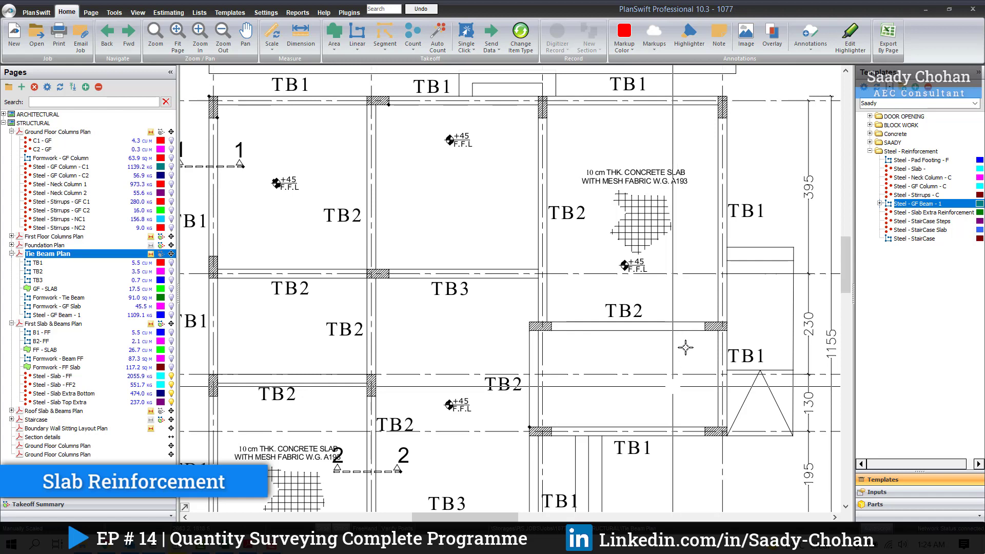
Step: Read the slab mesh note on the Tie Beam Plan and check the NRM 2 measurement rule for mesh in Adobe Reader
scroll(685, 348, down, 3)
scroll(641, 195, up, 5)
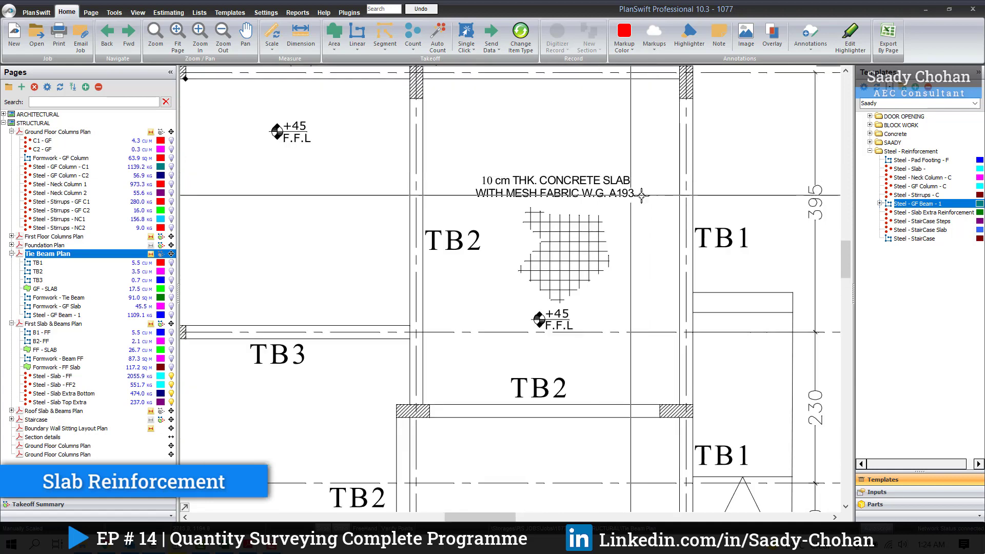
click(248, 547)
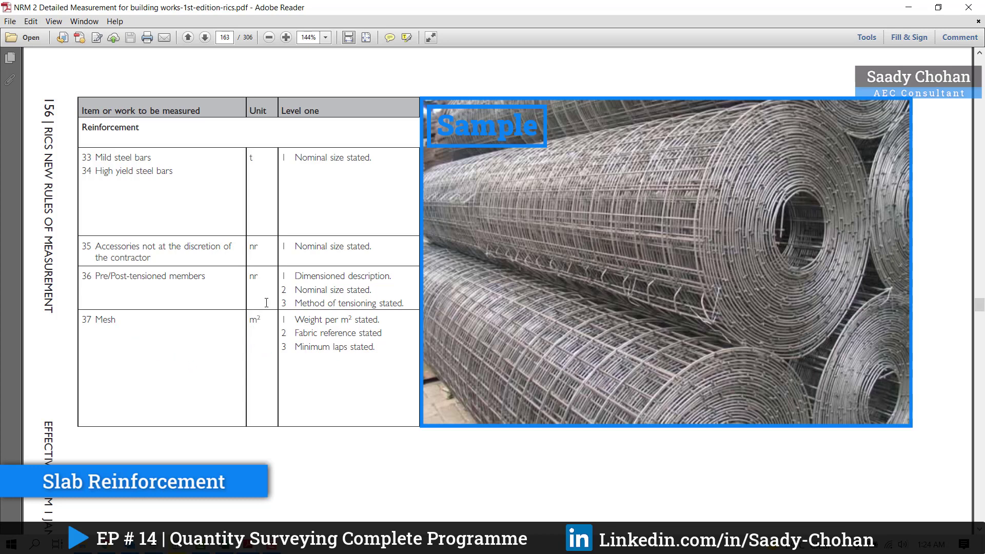
click(908, 8)
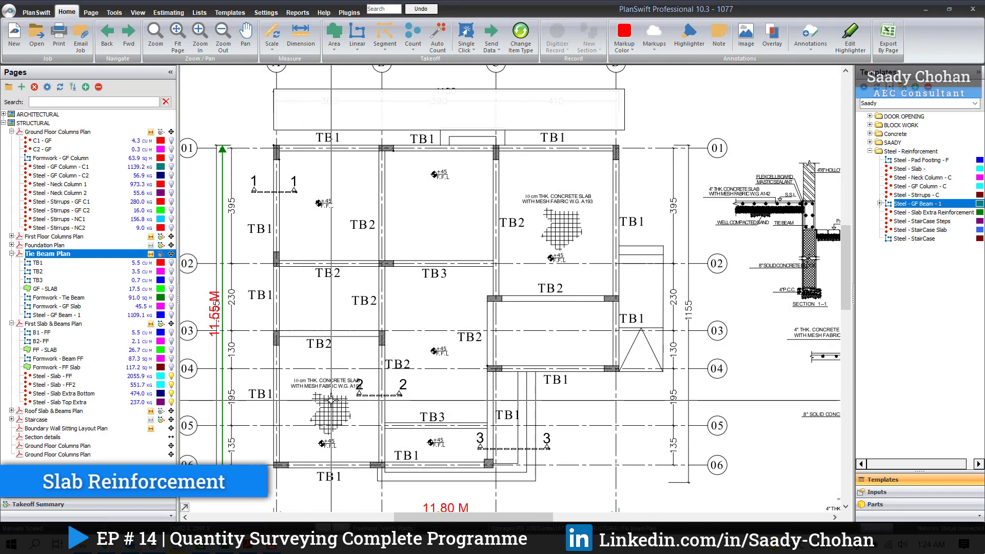
Step: Create an area takeoff named Steel - Slab Wire Mesh and trace the whole slab outline on the Tie Beam Plan
click(334, 33)
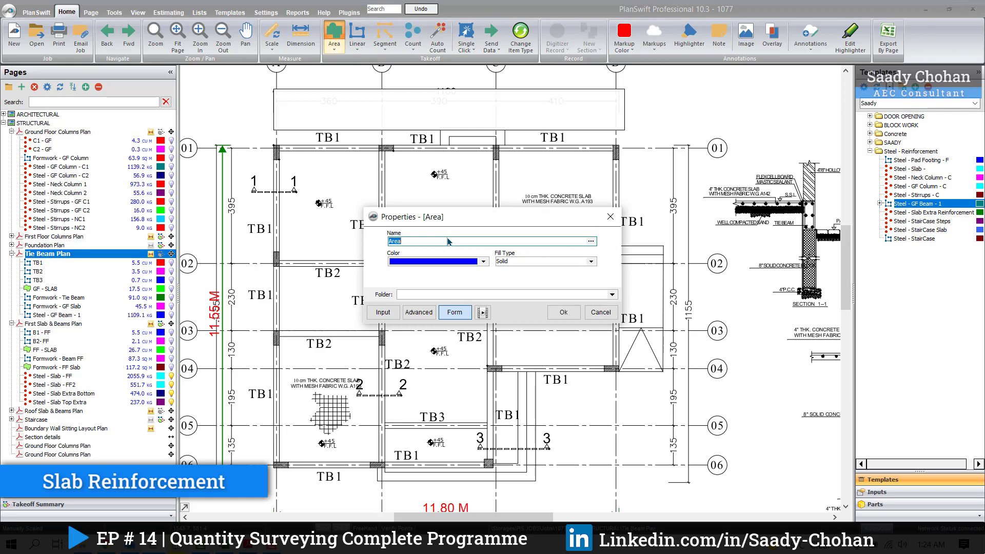
click(563, 312)
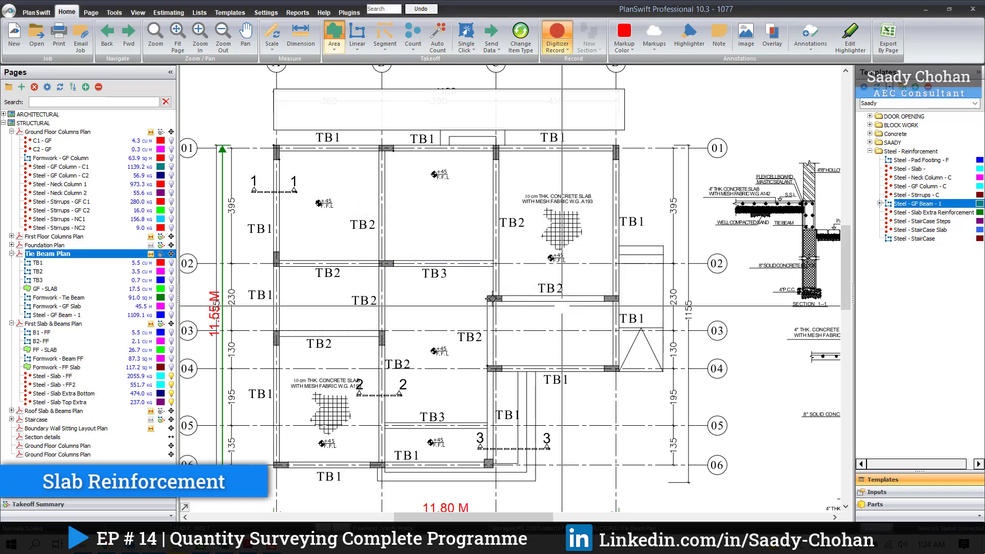
click(340, 147)
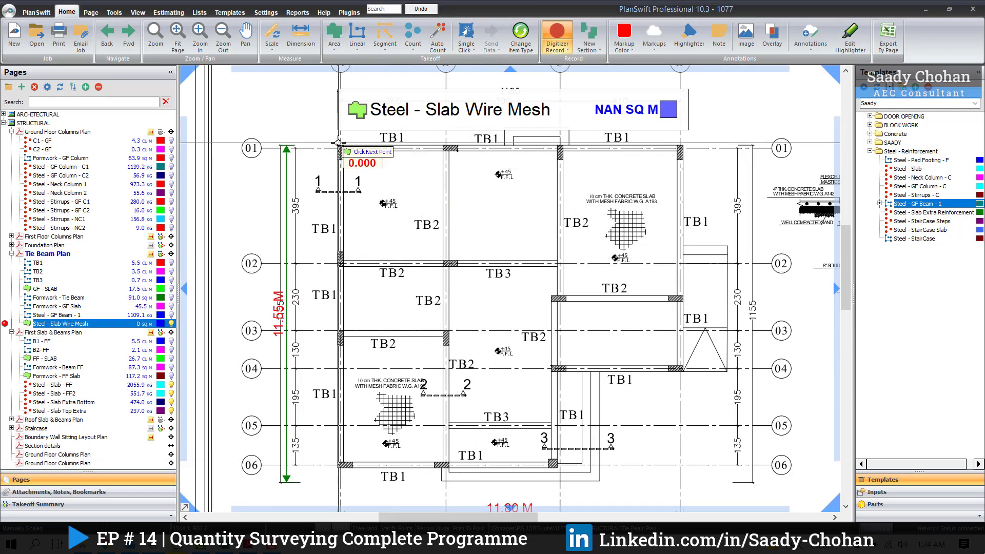
click(680, 146)
click(681, 370)
click(558, 370)
click(553, 465)
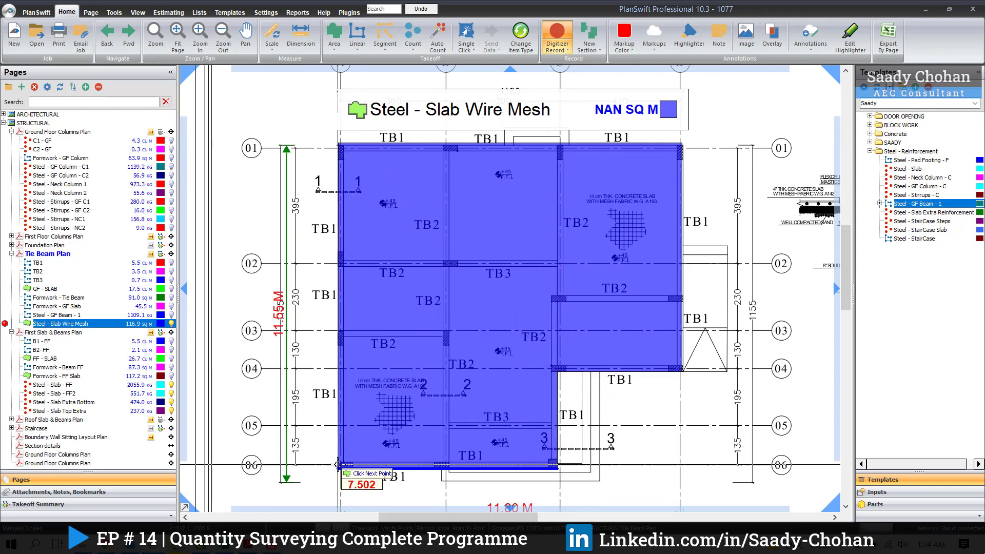
double_click(339, 465)
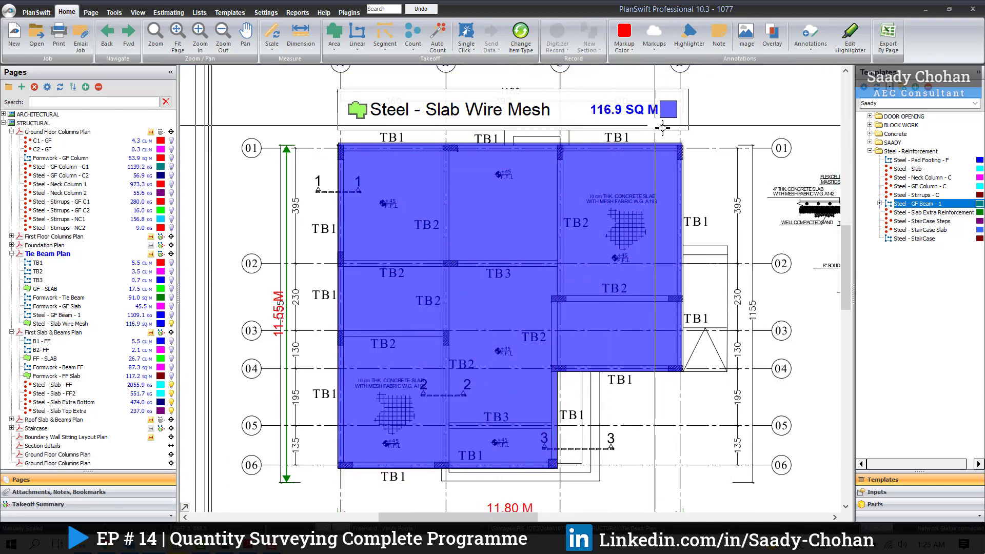
Step: Switch to the BOQ workbook in Excel and enter 117.0 as the quantity of the BRC mesh W.G A142 item in C117
key(alt+Tab)
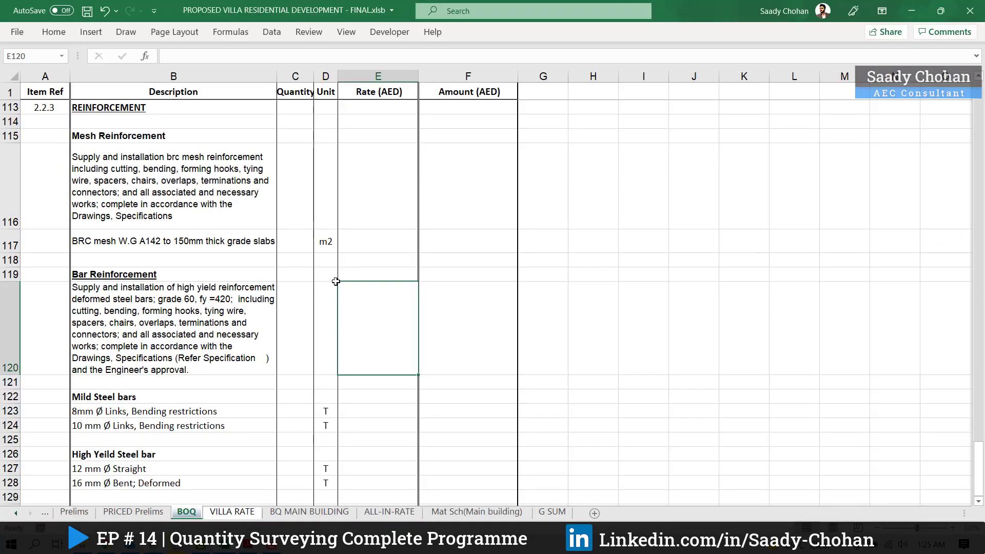
click(301, 247)
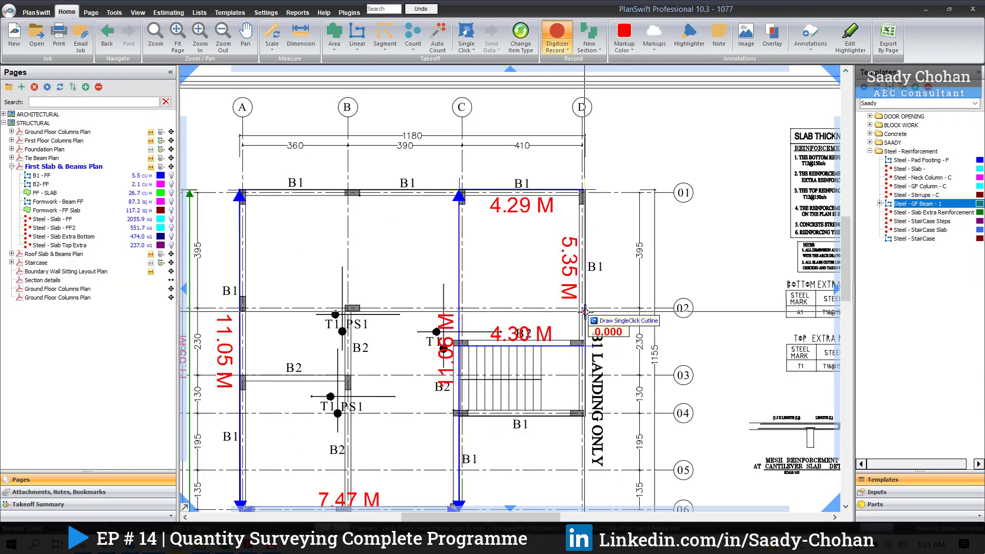
scroll(647, 293, down, 1)
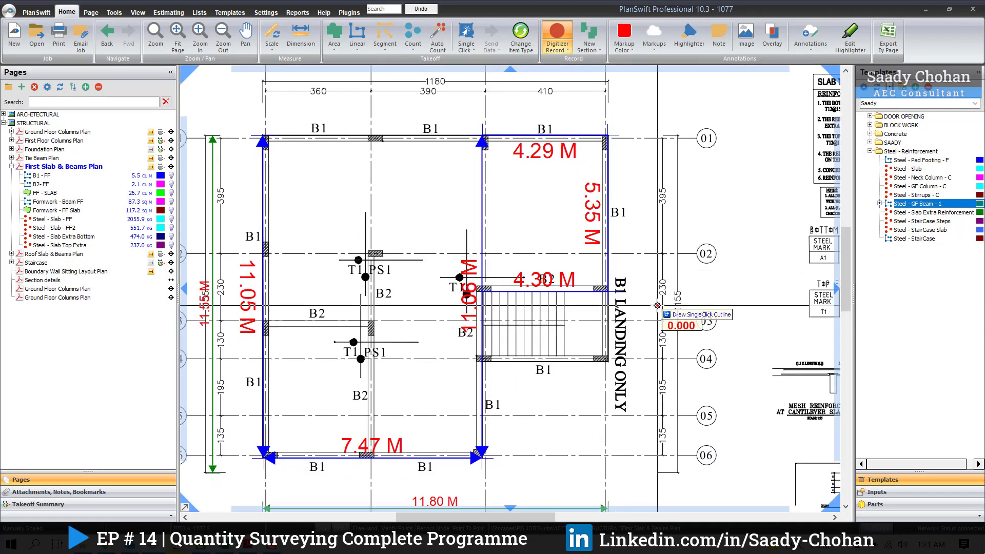
Step: Read the slab thickness and reinforcement notes beside the First Slab & Beams Plan
drag(715, 230, 428, 324)
scroll(634, 202, up, 2)
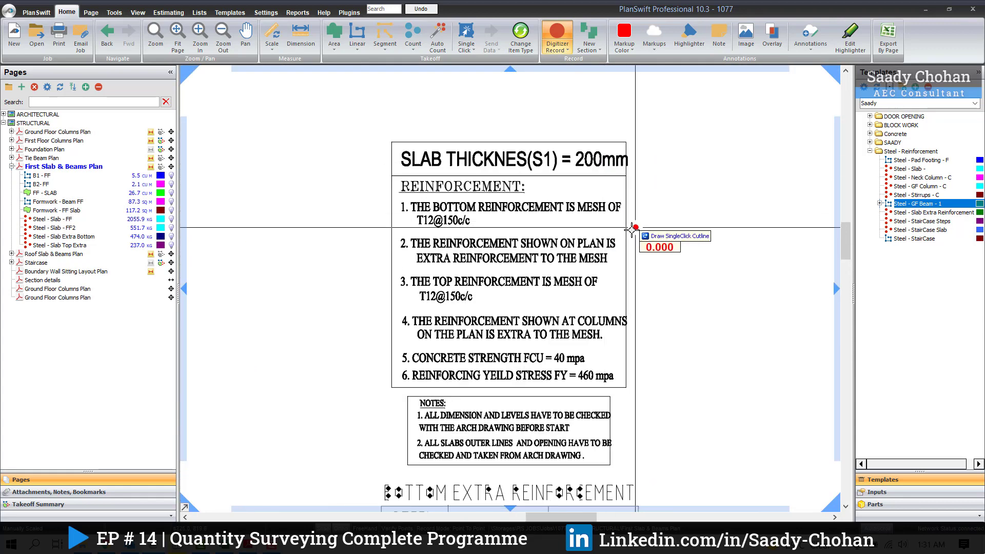
scroll(624, 251, up, 1)
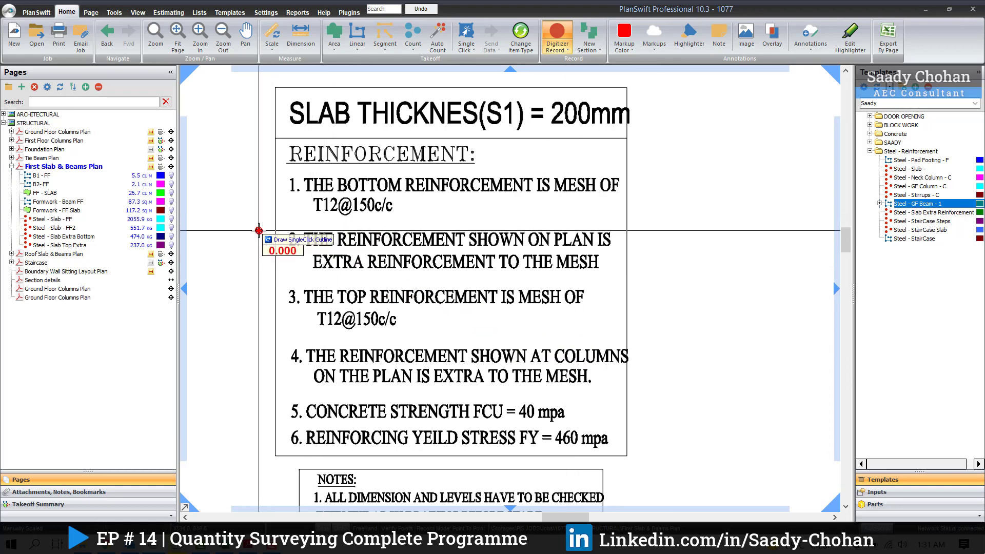
drag(538, 176, 541, 189)
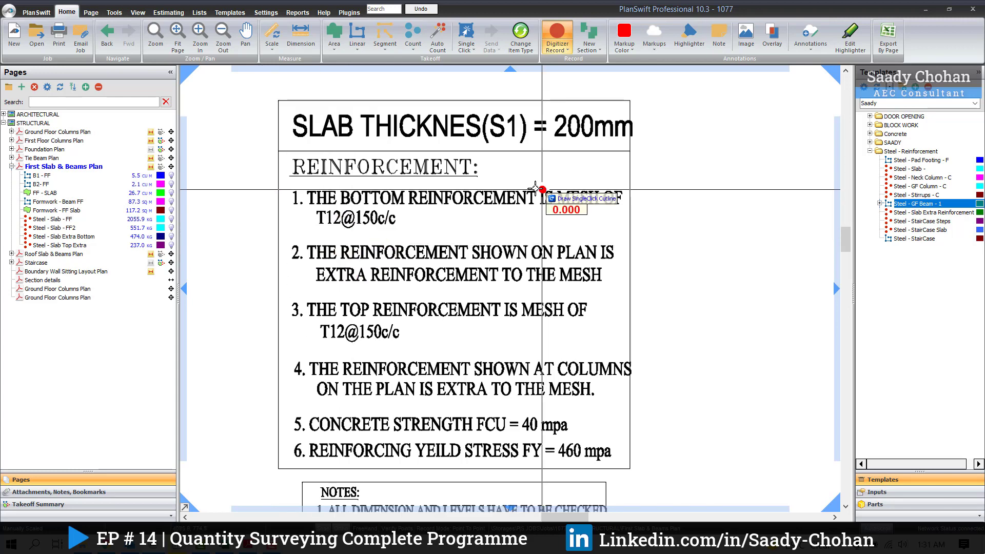
Step: Sketch a series of vertical lines across the slab between grids 01 and 06, from A to C, to illustrate the bars' long direction
scroll(630, 173, down, 3)
drag(424, 346, 748, 185)
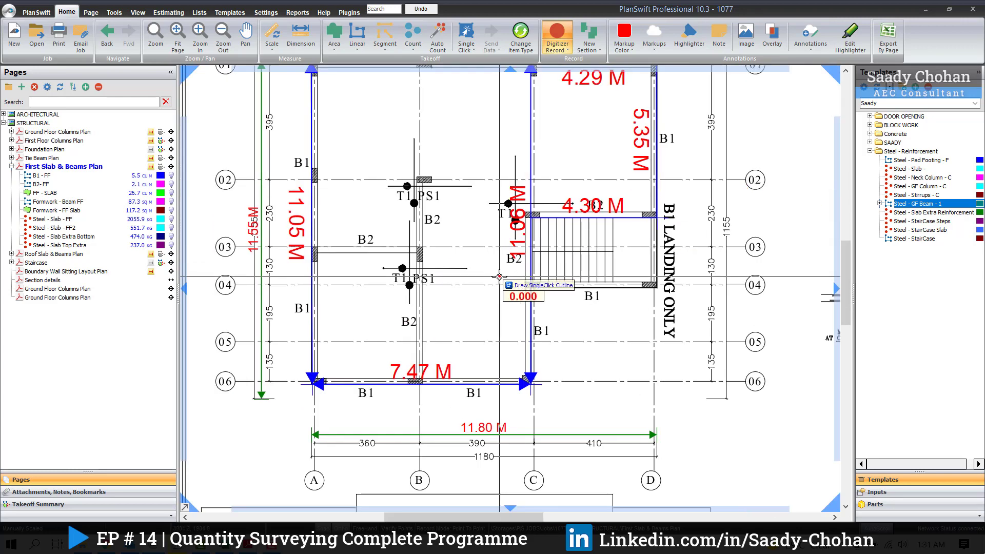
drag(499, 275, 498, 329)
click(323, 121)
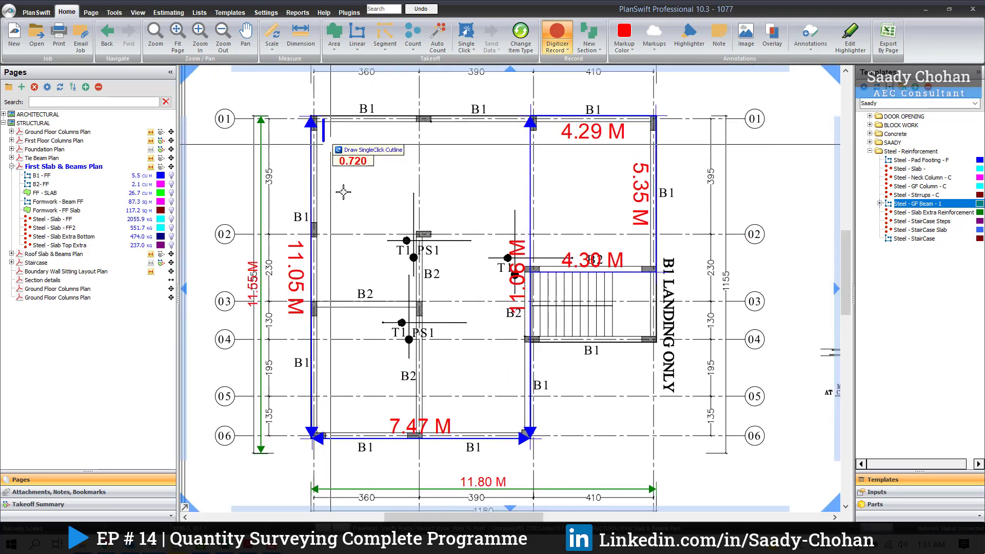
click(317, 437)
click(346, 121)
click(346, 431)
click(362, 118)
click(362, 436)
click(385, 120)
click(385, 435)
click(408, 118)
click(409, 433)
click(431, 118)
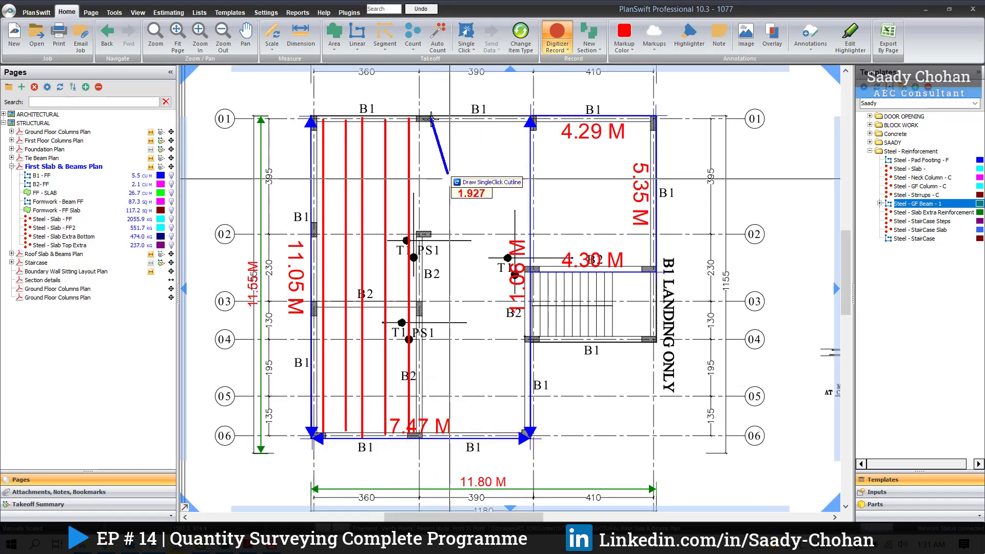
click(486, 120)
click(486, 429)
click(510, 118)
click(509, 430)
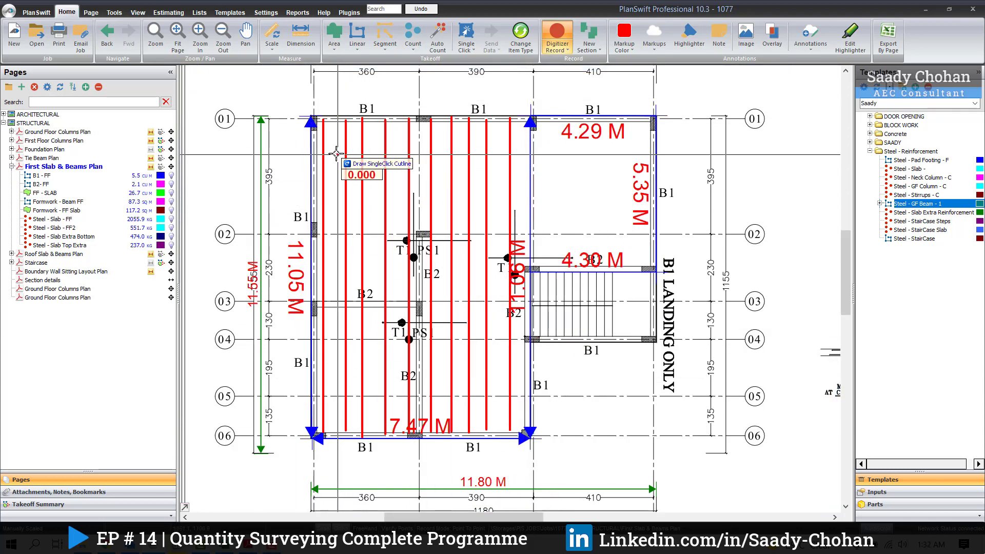
Step: Sketch horizontal lines across the slab from grid A to grid C to illustrate the crossing bars, and stop drawing
click(314, 136)
click(533, 137)
click(311, 155)
click(527, 156)
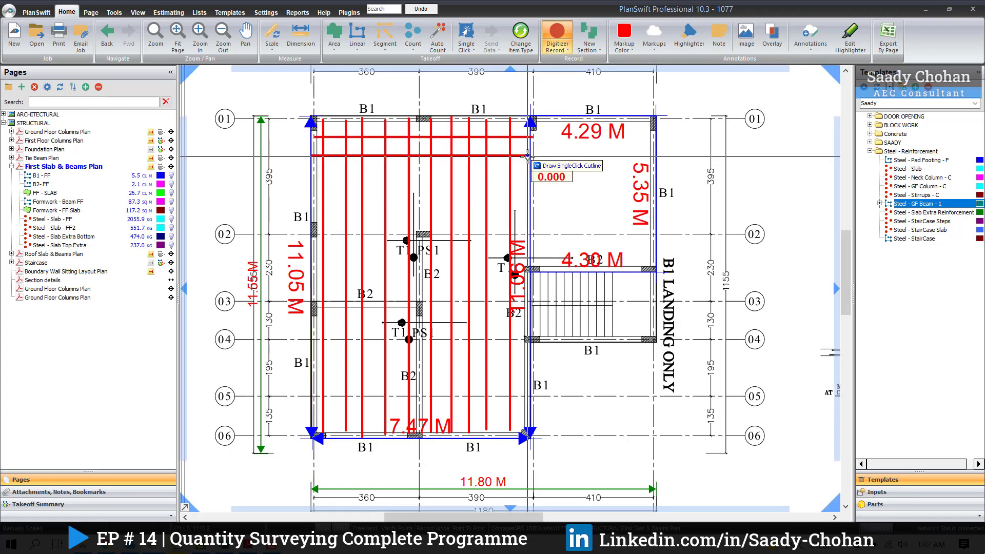
click(312, 181)
click(529, 182)
click(314, 215)
click(530, 216)
click(315, 246)
click(314, 269)
click(530, 272)
click(315, 299)
click(528, 299)
click(312, 326)
click(524, 327)
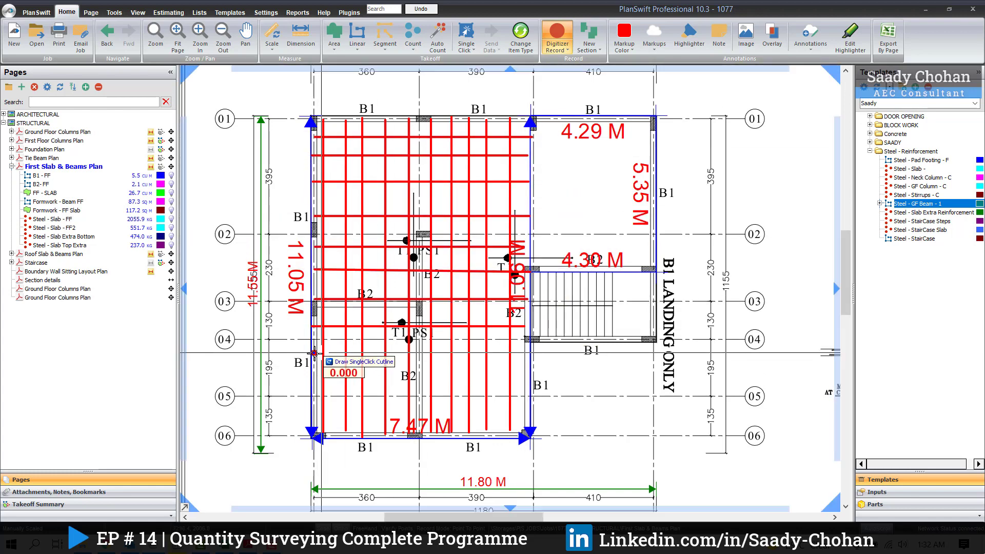
click(315, 353)
click(524, 353)
click(525, 418)
right_click(590, 412)
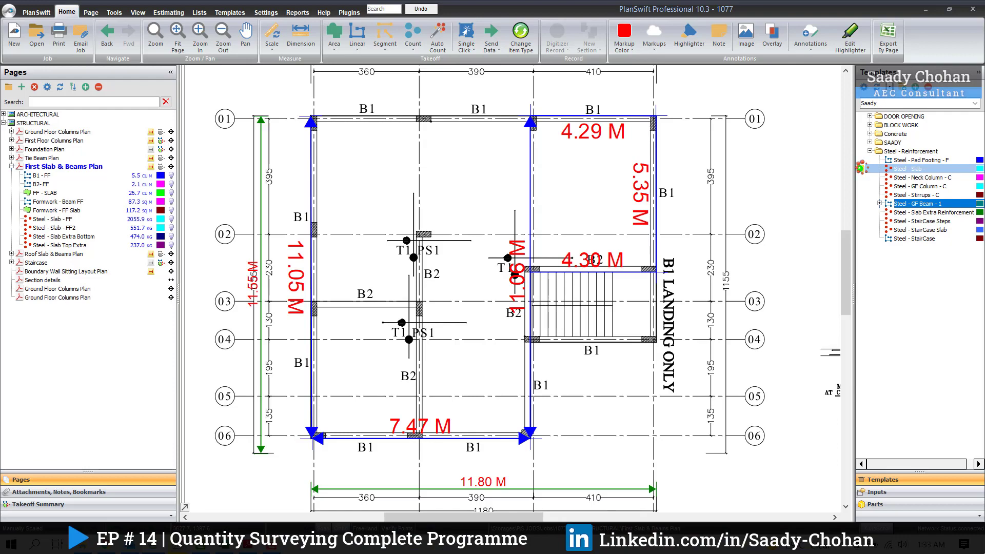
Step: Start a Steel - Slab takeoff named Steel - Slab - FF with 12 mm bars, 0.888 kg bar weight, 0.150 m spacing and Top or Bottom 2
double_click(860, 168)
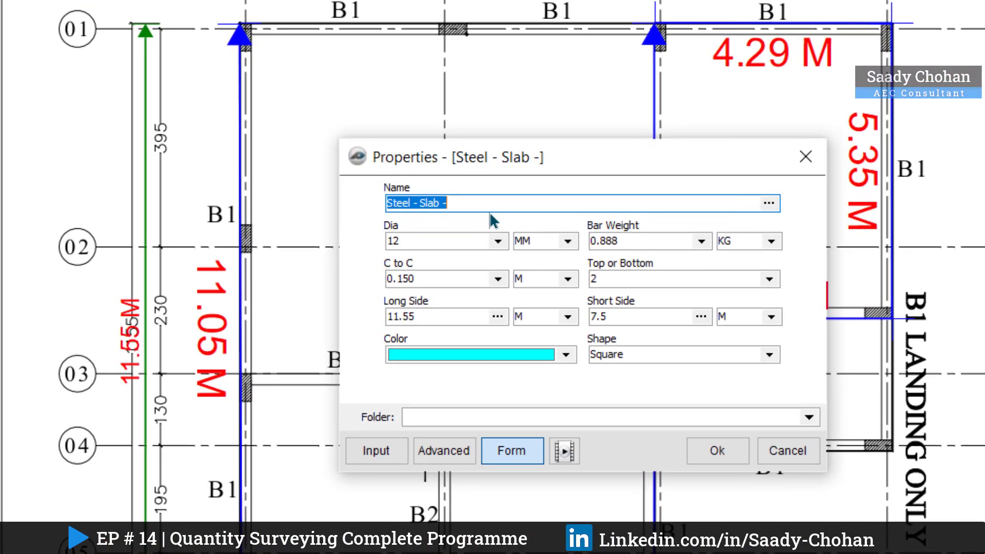
click(438, 208)
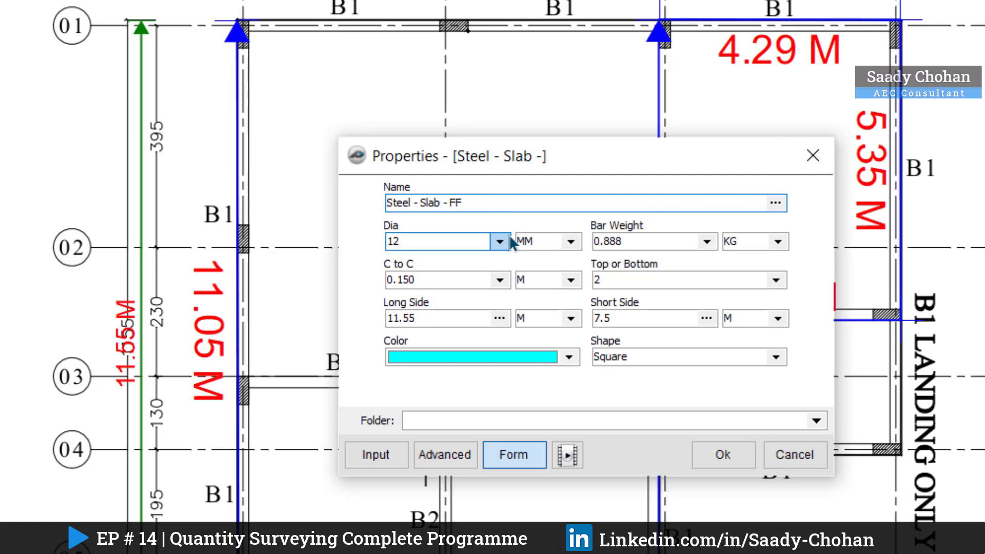
click(713, 245)
click(713, 245)
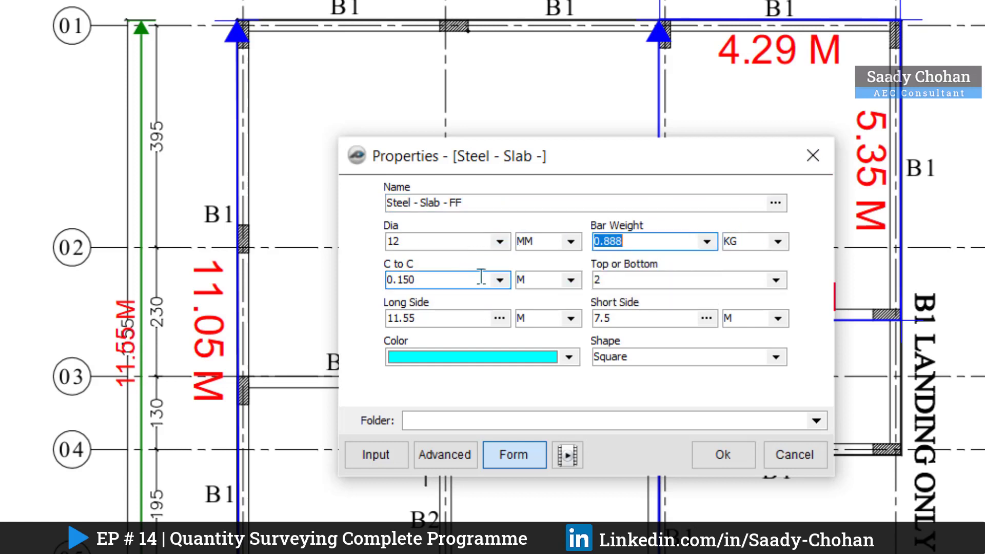
click(508, 286)
click(508, 286)
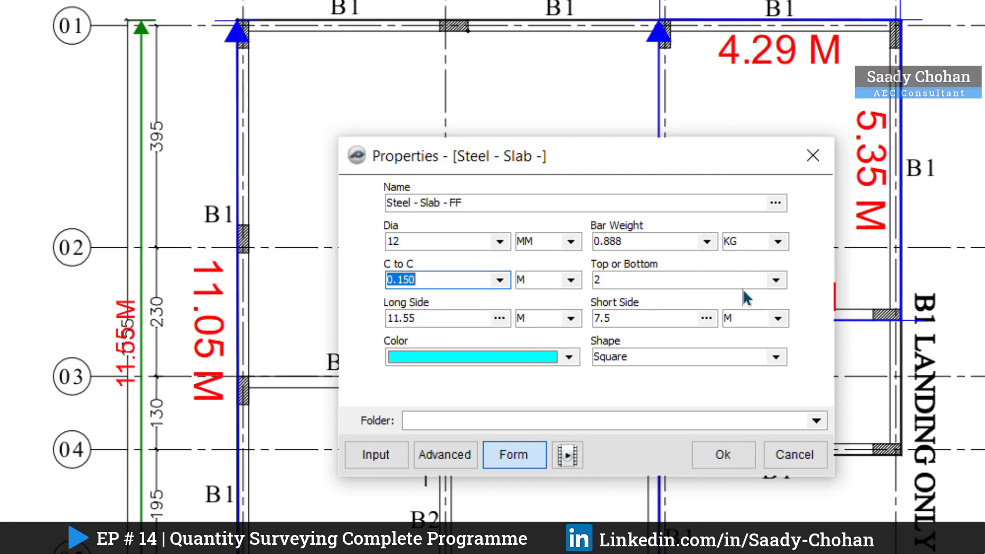
click(776, 281)
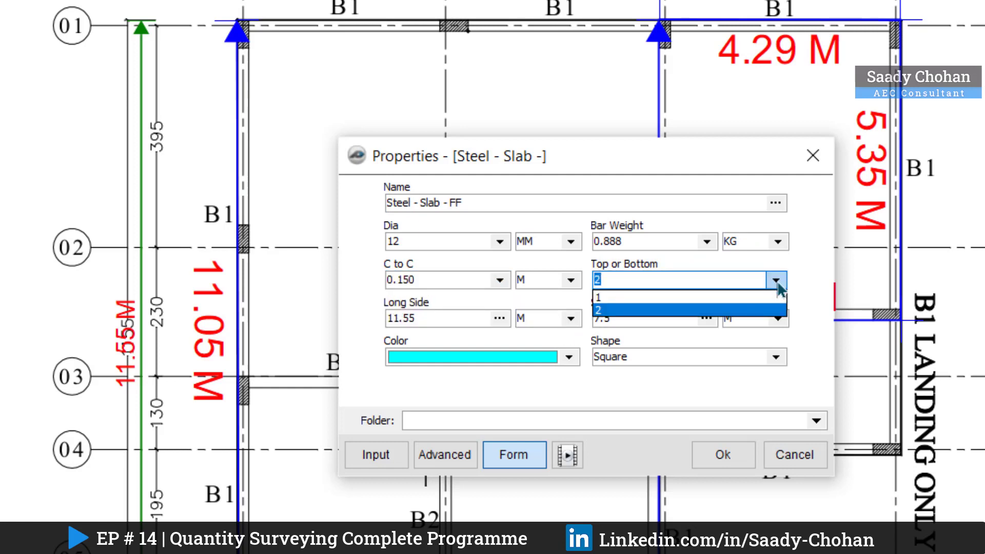
click(718, 278)
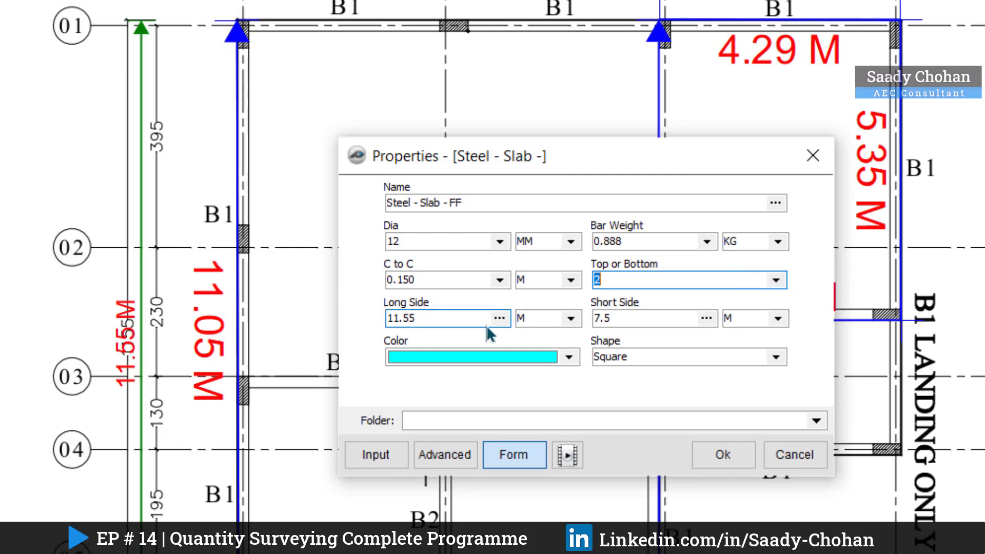
Step: Set the long side to 11.05 m and short side to 7.45 m, then place the item once on the A–C slab and stop recording
click(442, 319)
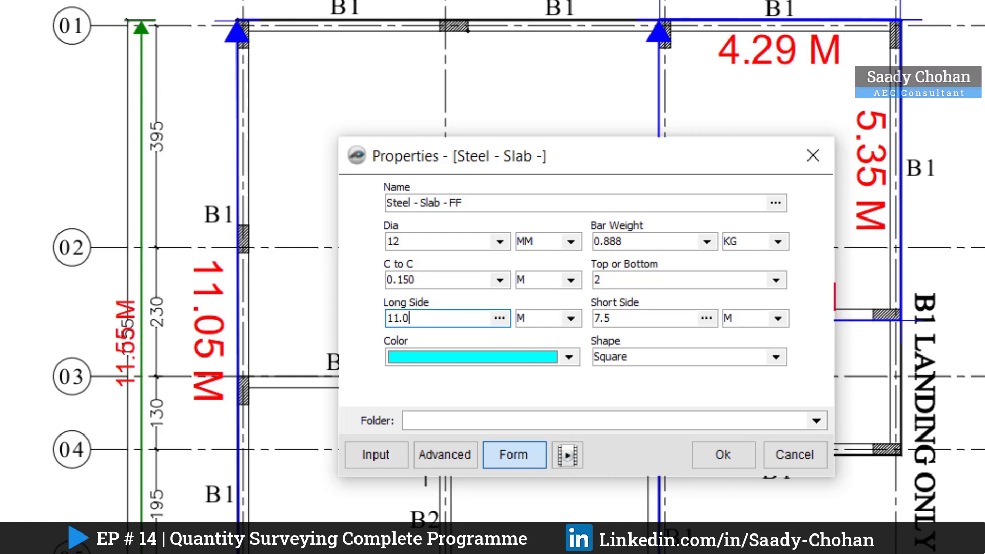
click(653, 319)
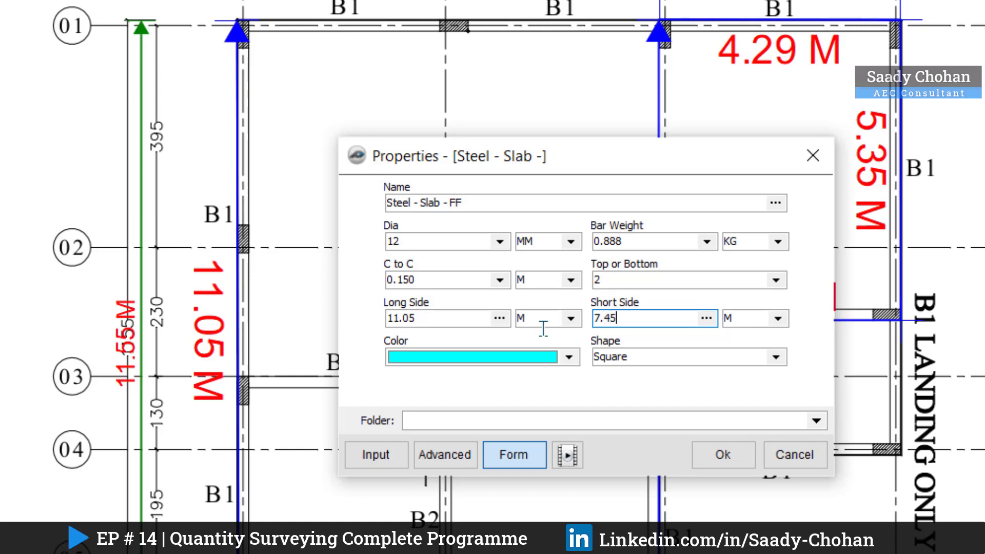
click(571, 414)
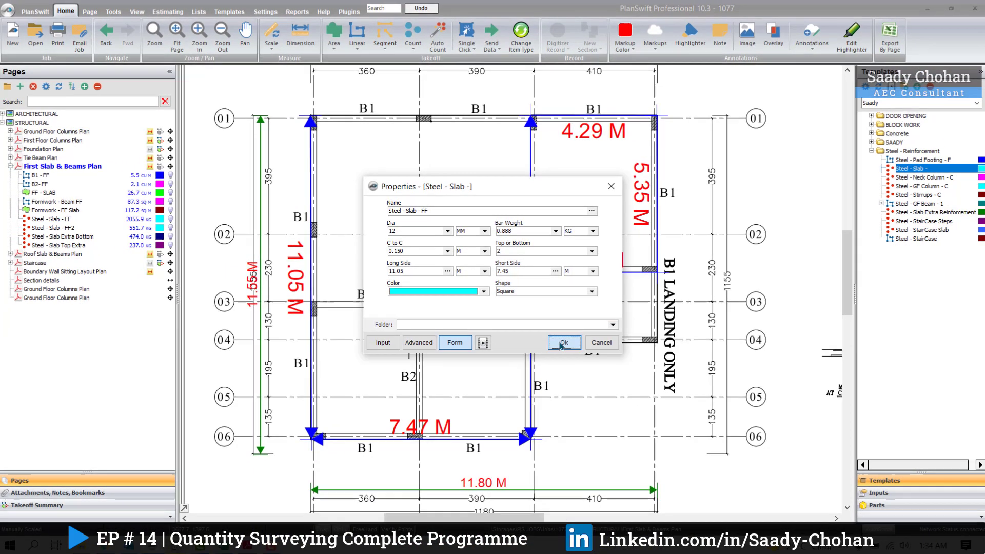
click(636, 394)
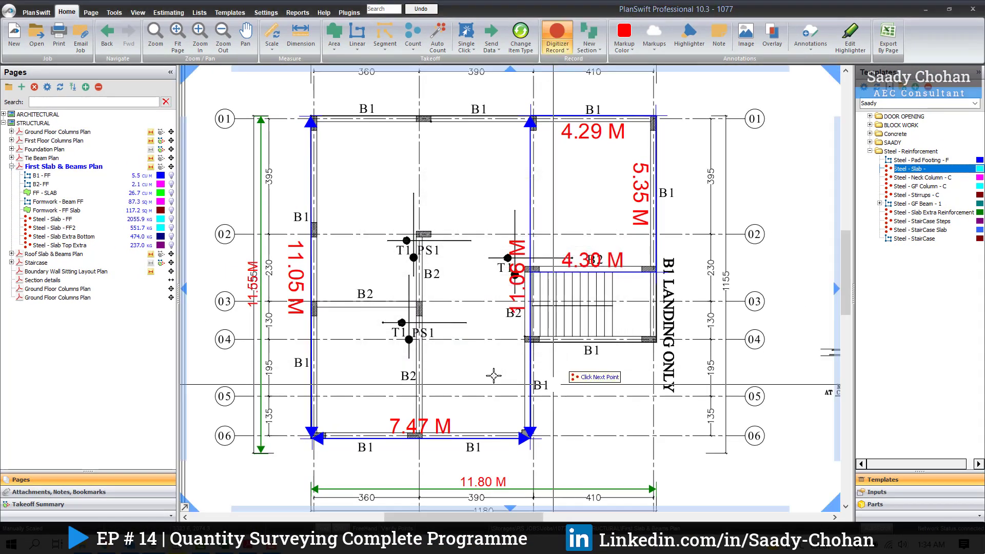
click(404, 275)
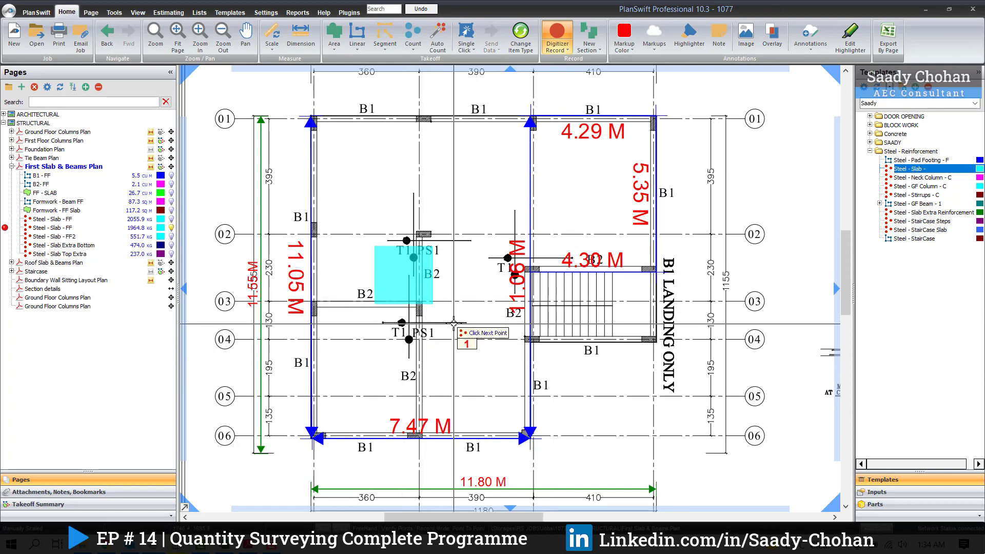
right_click(464, 289)
click(479, 310)
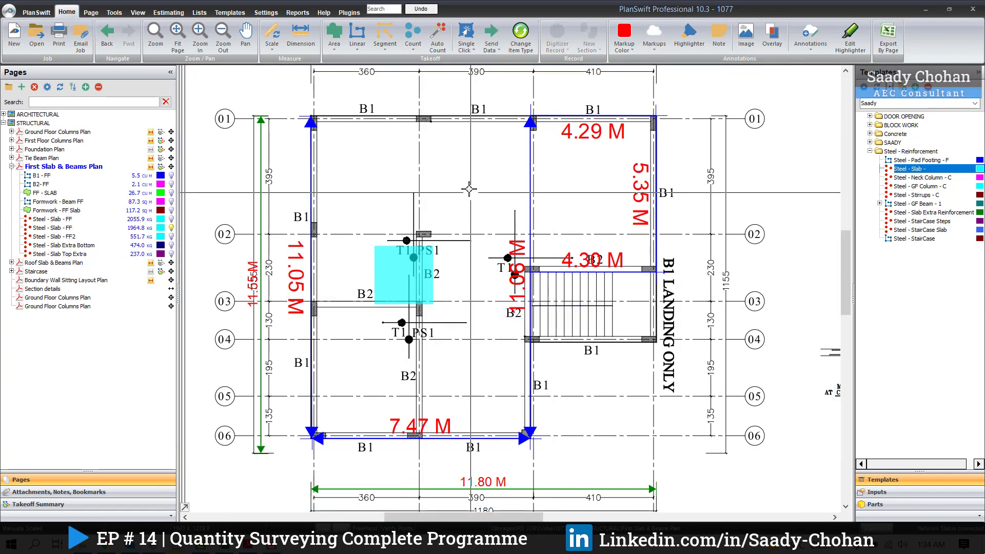
Step: Enlarge the takeoff legend showing Steel - Slab - FF below the First Slab & Beams Plan
scroll(469, 189, down, 2)
scroll(459, 352, up, 3)
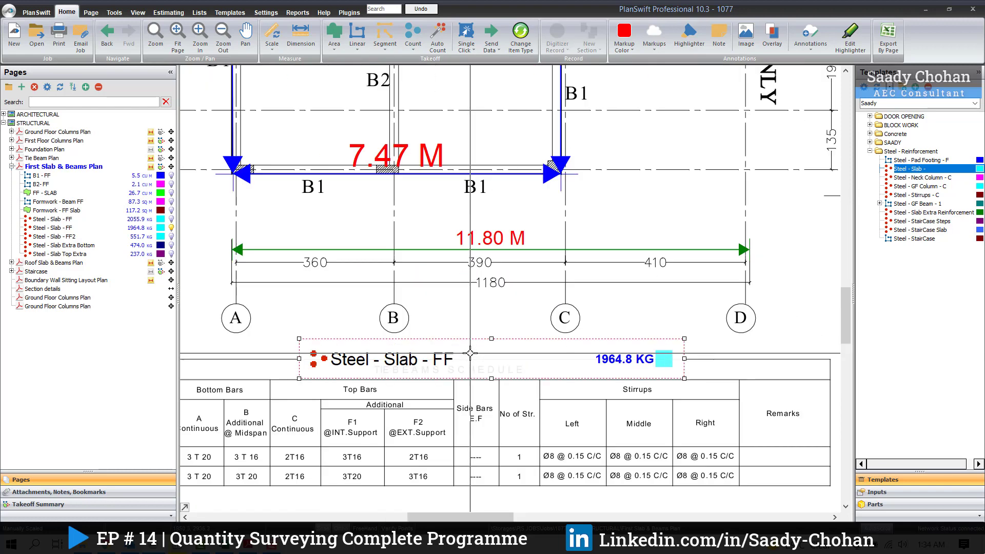
click(665, 358)
drag(685, 339, 730, 320)
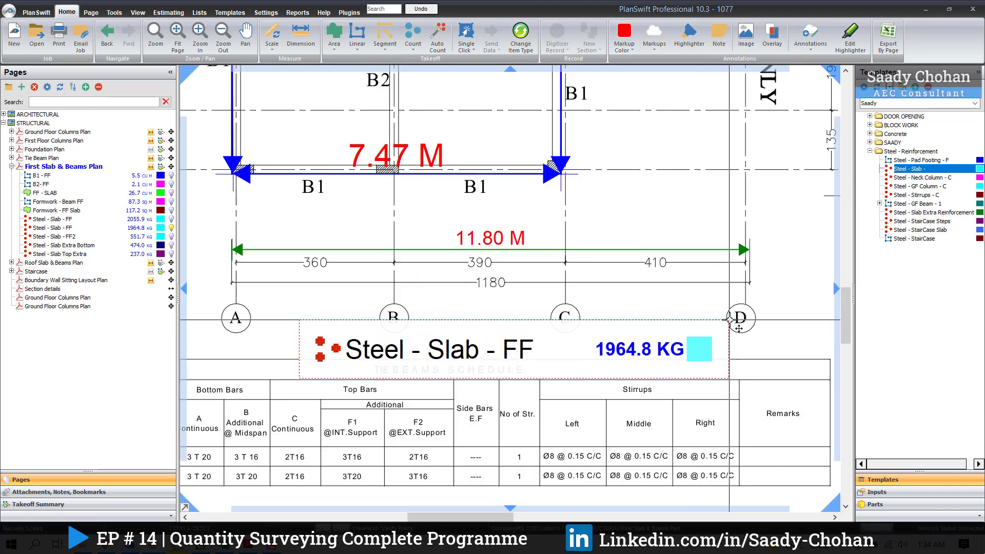
scroll(660, 353, down, 3)
scroll(562, 389, up, 2)
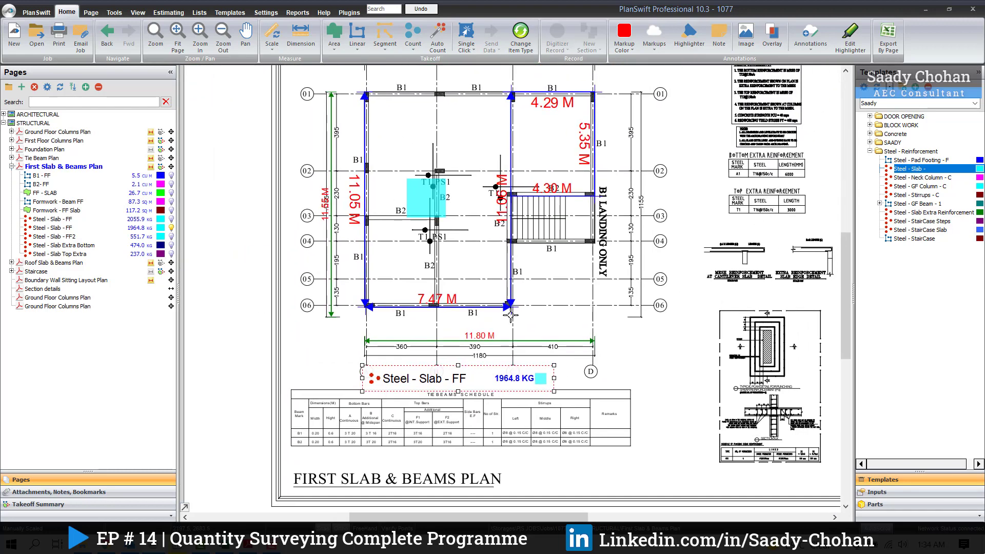
drag(569, 407, 623, 406)
Step: Start another Steel - Slab takeoff named Steel - Slab - FF2 with a long side of 5.35 m and a short side of 4.30 m
scroll(590, 354, down, 2)
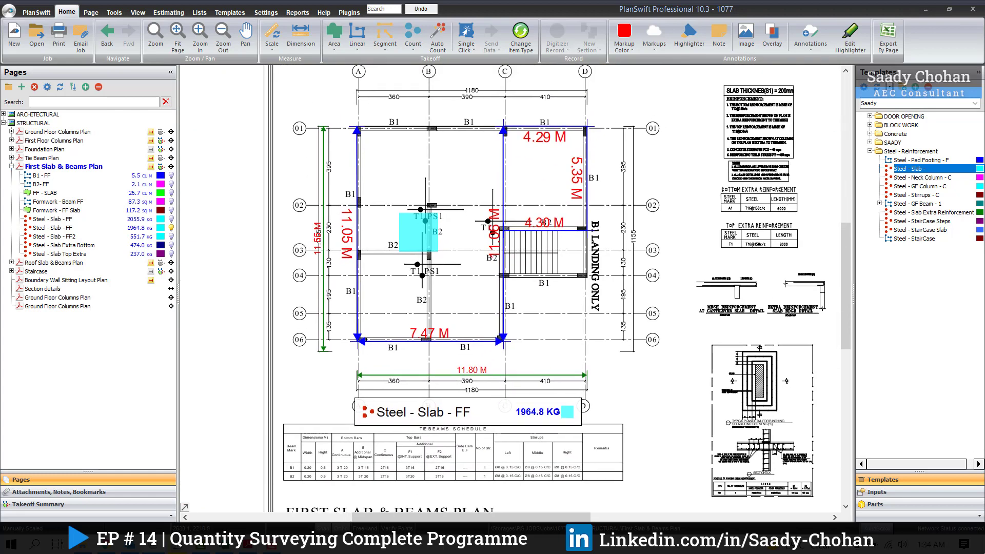
scroll(562, 296, up, 2)
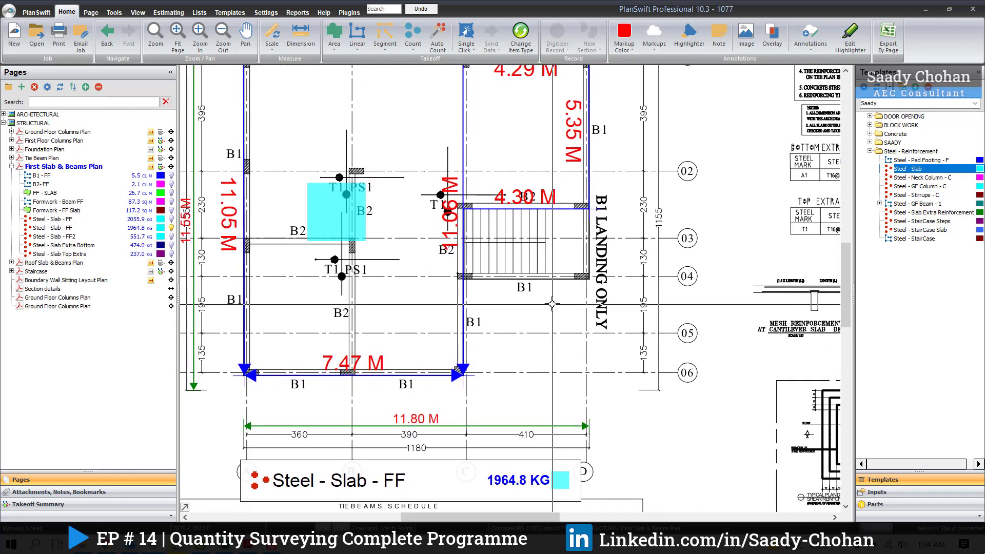
double_click(861, 171)
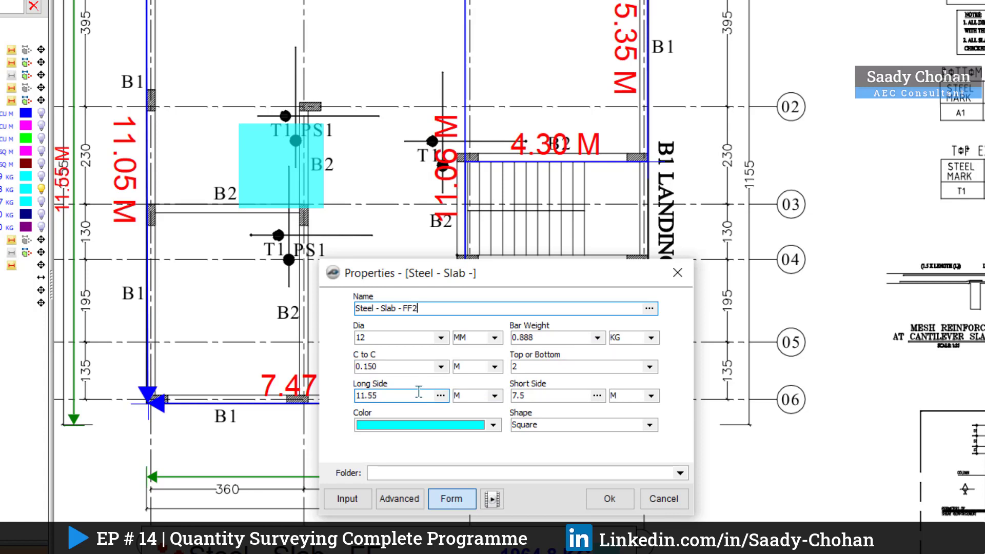
drag(419, 391, 346, 389)
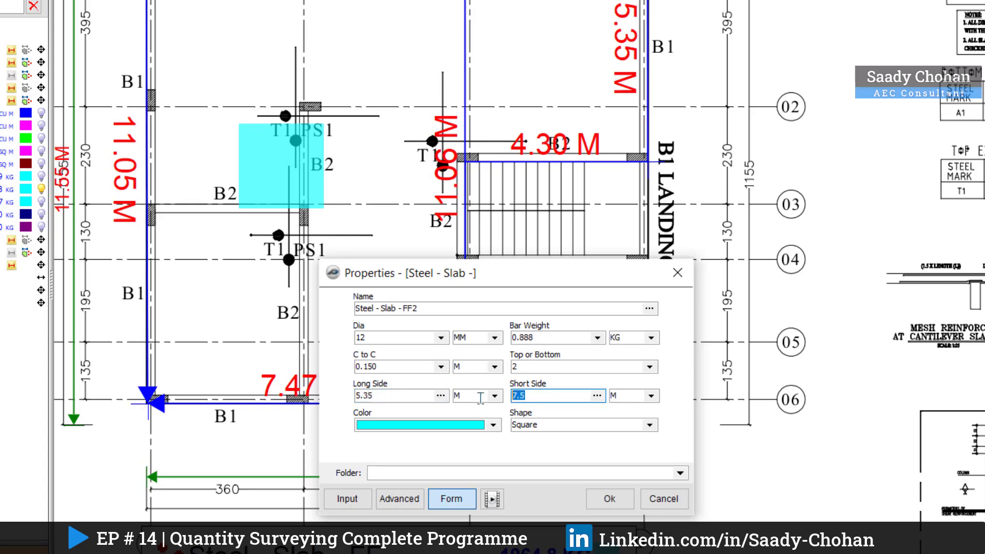
text(4.30)
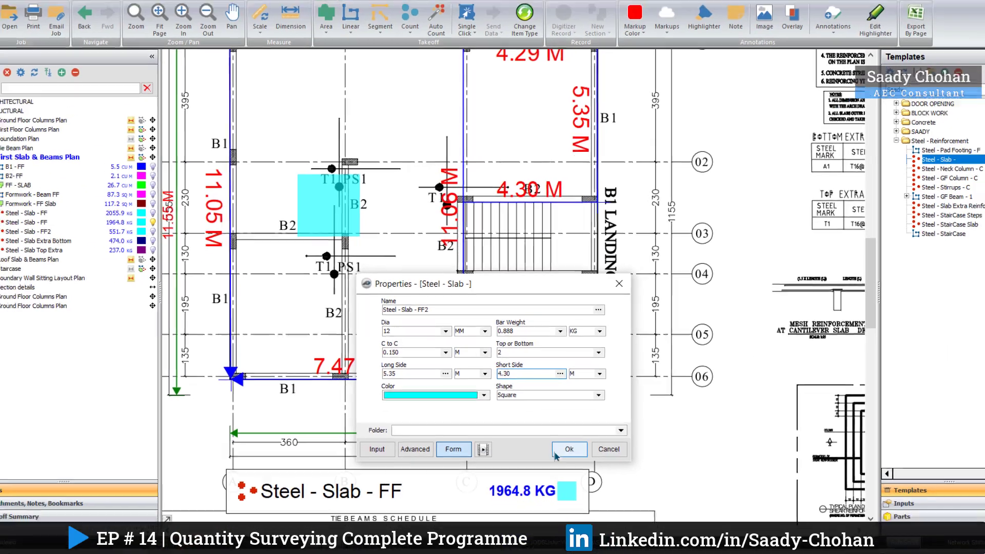
click(608, 498)
Step: Place the Steel - Slab - FF2 item once in the slab bay between grids C and D above the stairs, and stop recording
click(522, 129)
scroll(529, 233, down, 1)
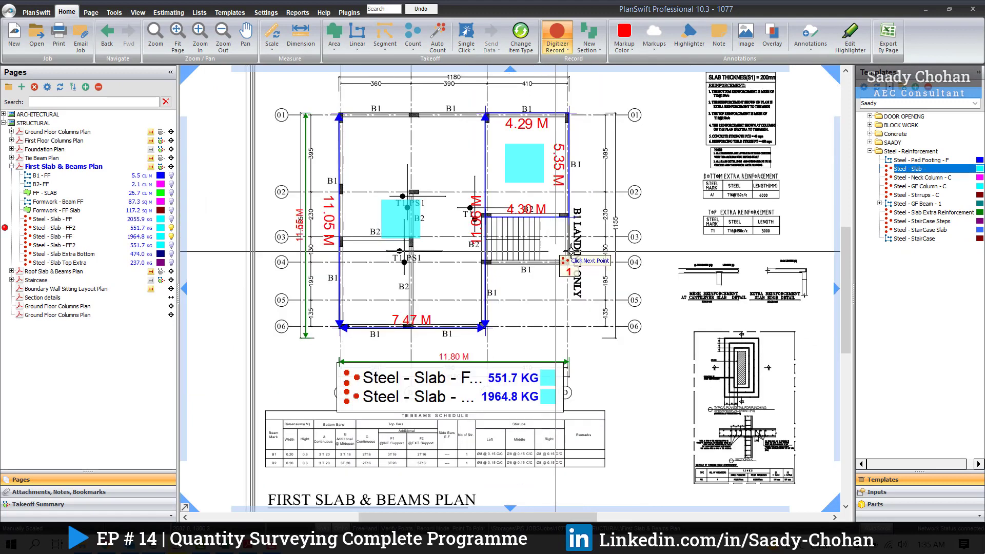
scroll(550, 324, up, 1)
right_click(581, 316)
click(601, 338)
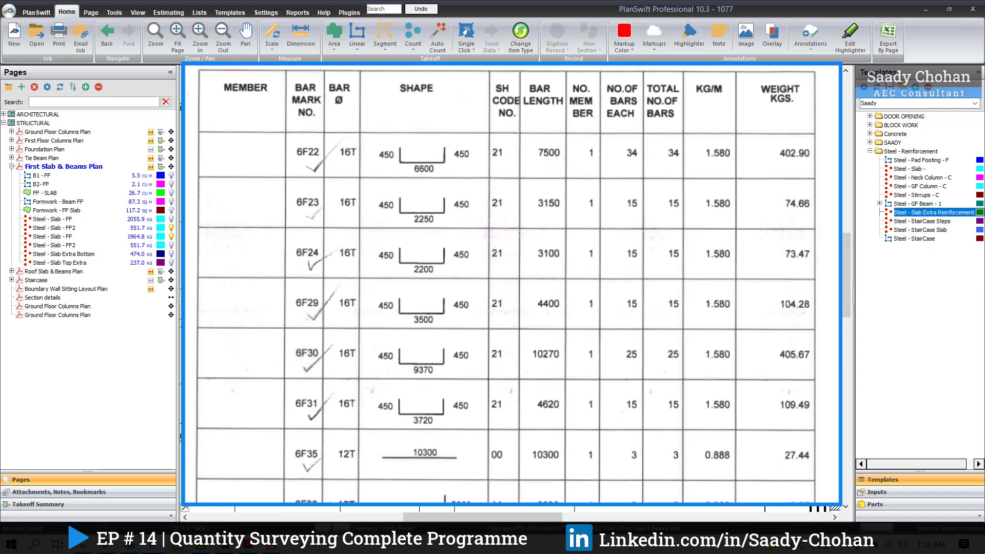
Step: Start a Steel - Slab Extra Reinforcement takeoff for the bottom extra bars, keeping 16 mm diameter, 1.58 kg bar weight and 0.150 m spacing
scroll(805, 210, up, 1)
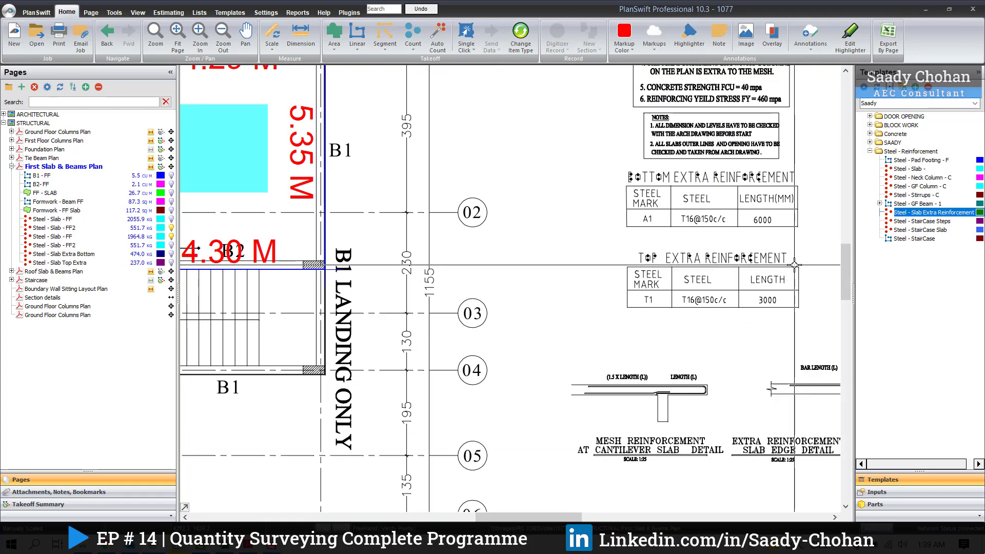
scroll(800, 265, down, 2)
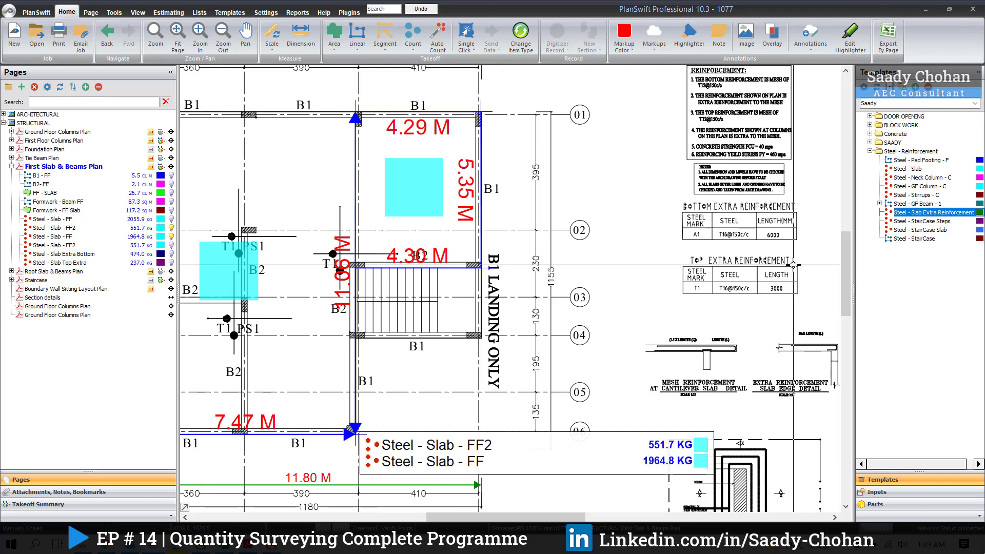
scroll(792, 264, up, 2)
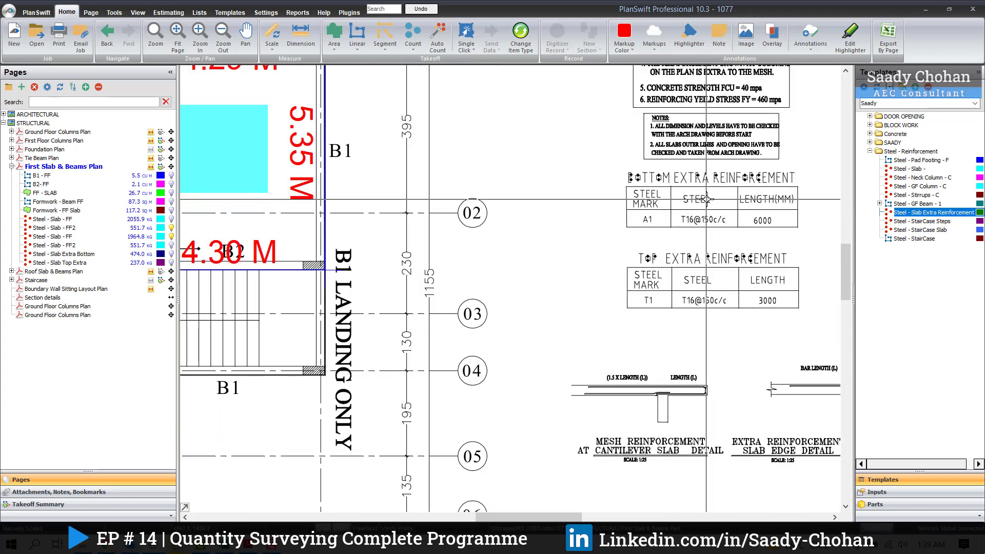
scroll(707, 199, down, 3)
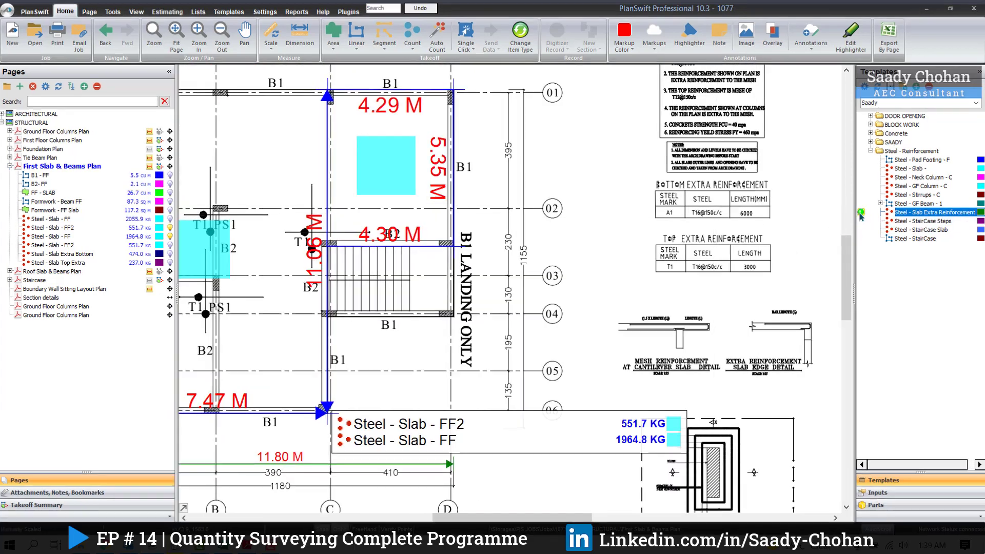
double_click(860, 213)
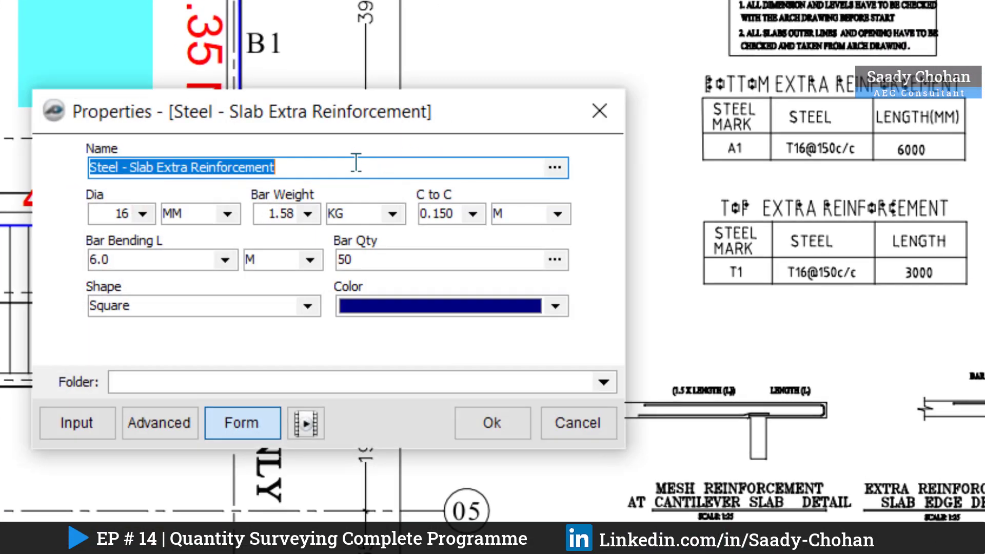
click(356, 163)
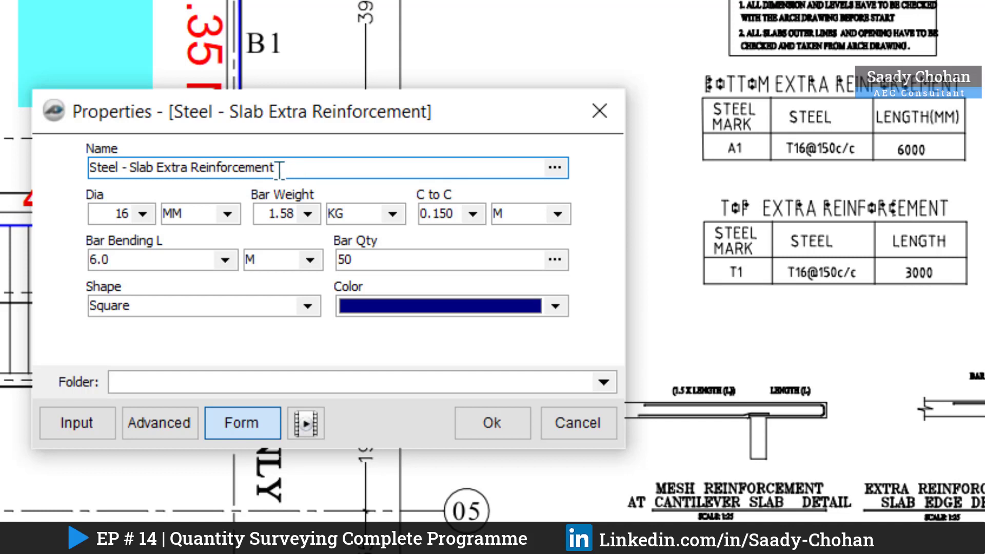
click(148, 214)
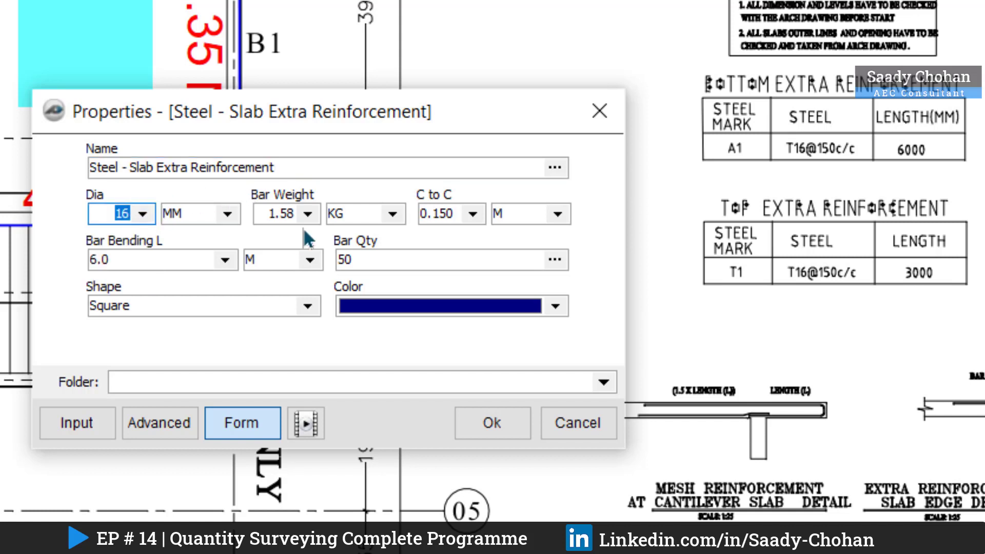
click(308, 214)
click(307, 214)
click(470, 213)
click(477, 212)
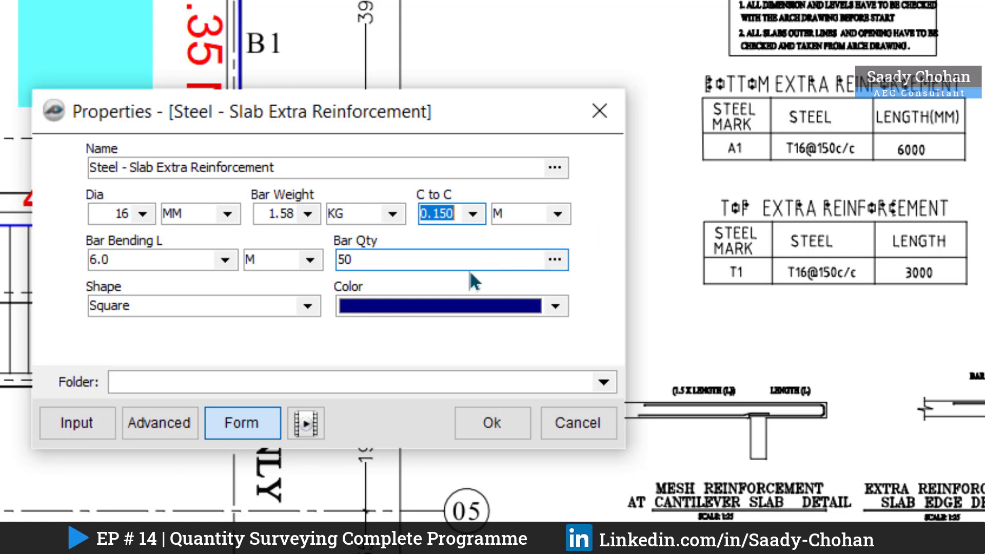
Step: Keep the bar bending length at 6.0 m and bar quantity at 50, and accept the extra reinforcement properties
drag(176, 259, 79, 259)
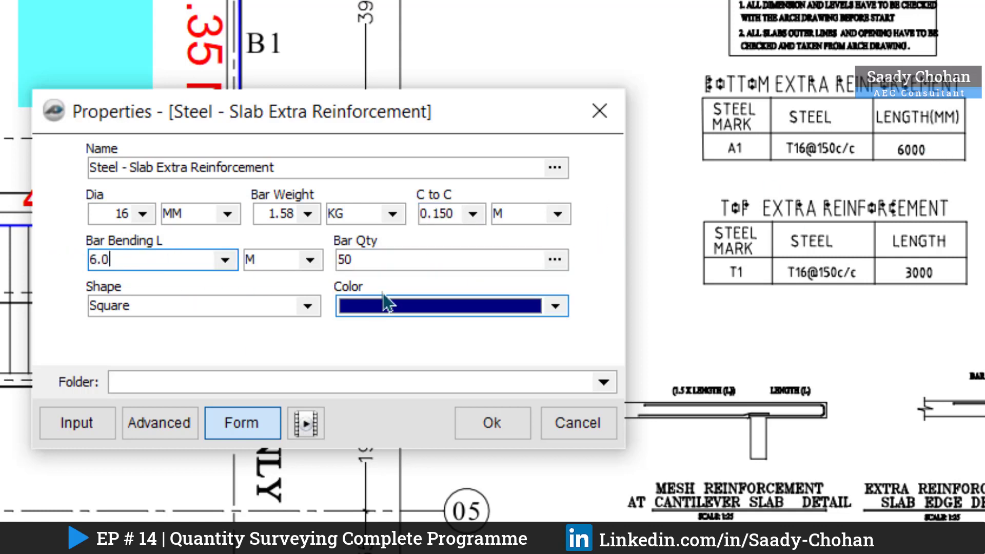
click(381, 260)
key(shift+Left)
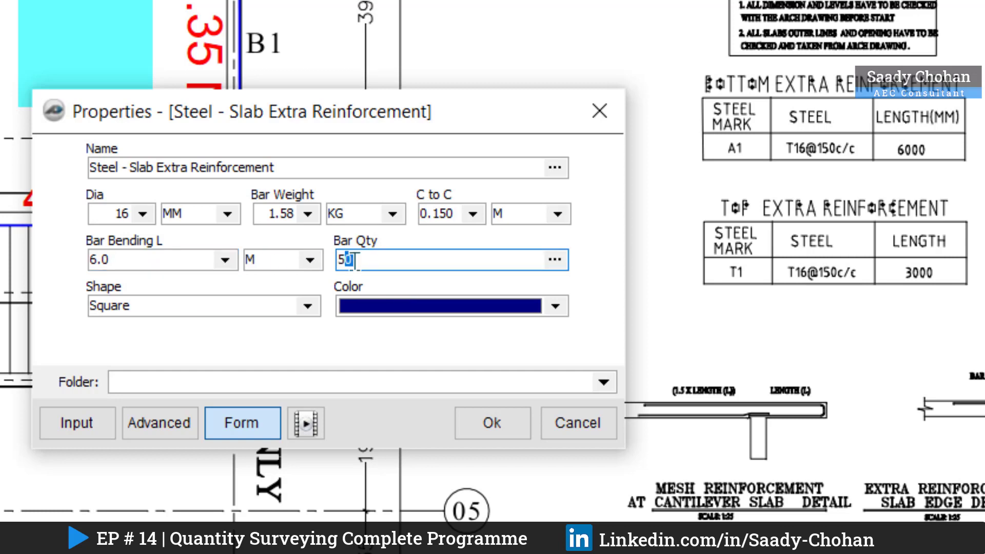
click(491, 422)
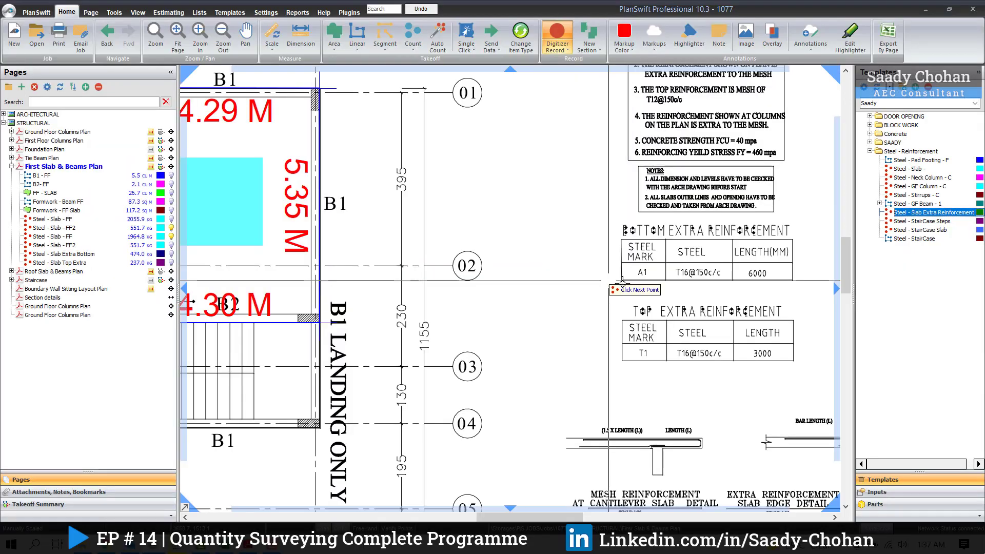
Step: Place the Steel - Slab Extra Reinforcement item once in the bay between grids C and D, and stop recording
scroll(596, 282, down, 3)
click(430, 244)
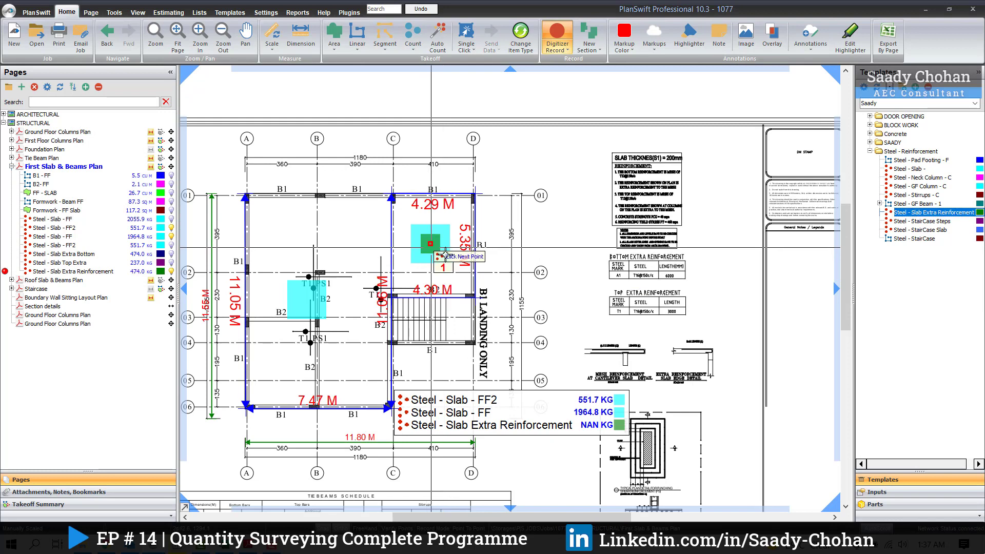
scroll(540, 339, up, 2)
right_click(562, 252)
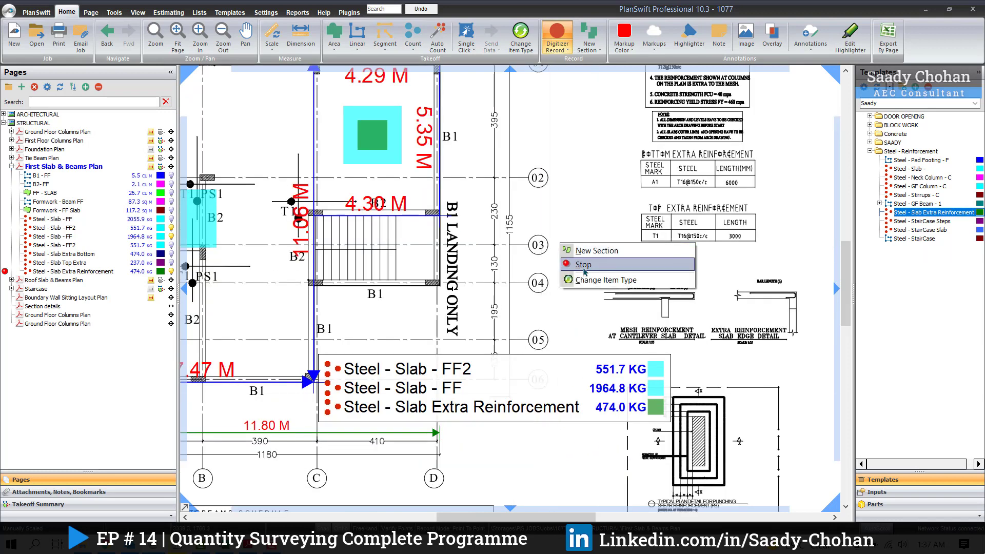
click(582, 264)
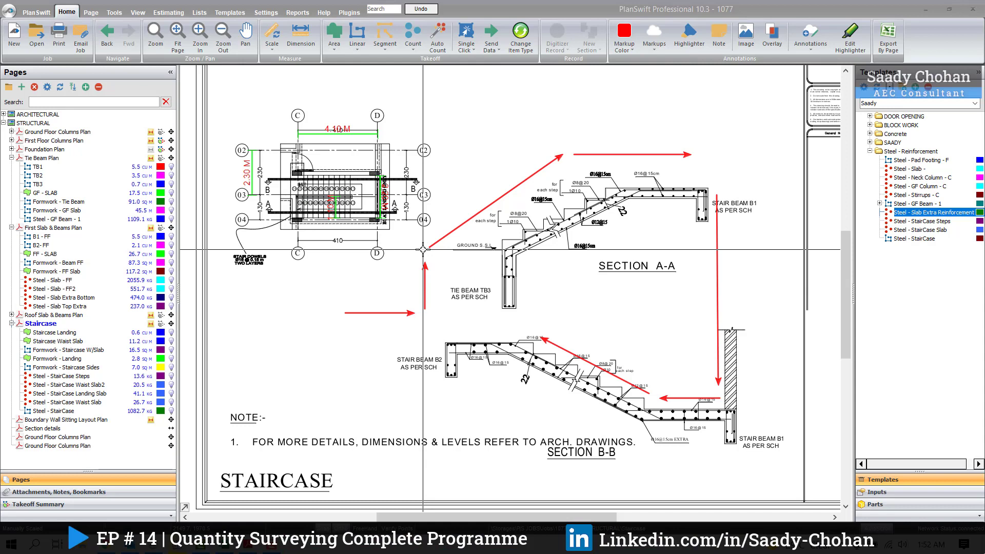
Step: Examine the reinforcement callouts along the stair flight in Section A-A, from tie beam TB3 to the landing
scroll(458, 253, up, 5)
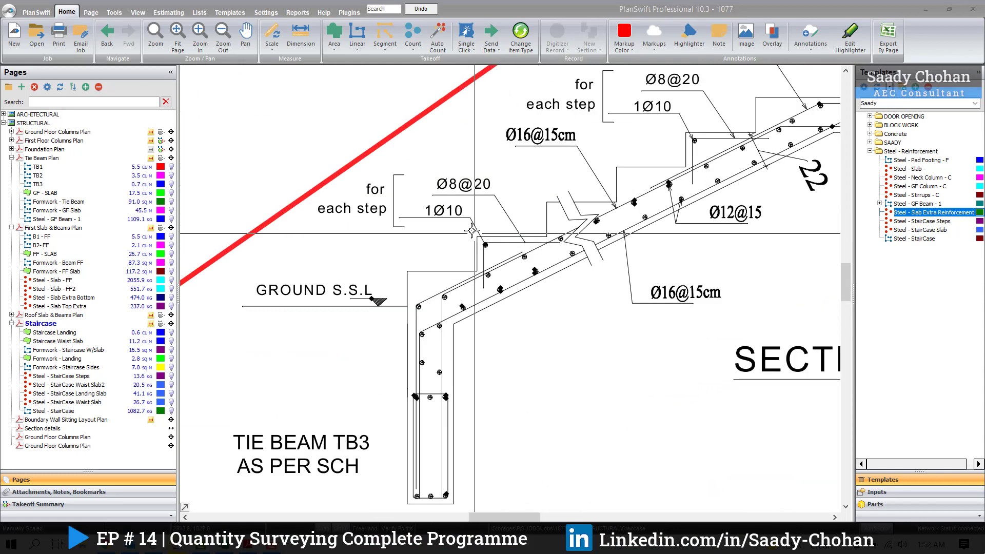
drag(460, 224, 500, 252)
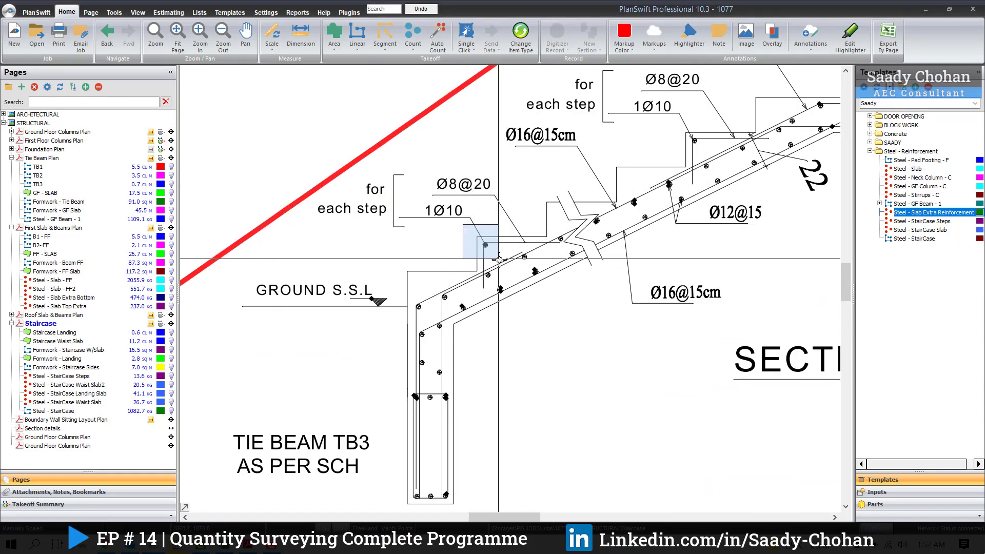
scroll(461, 243, down, 3)
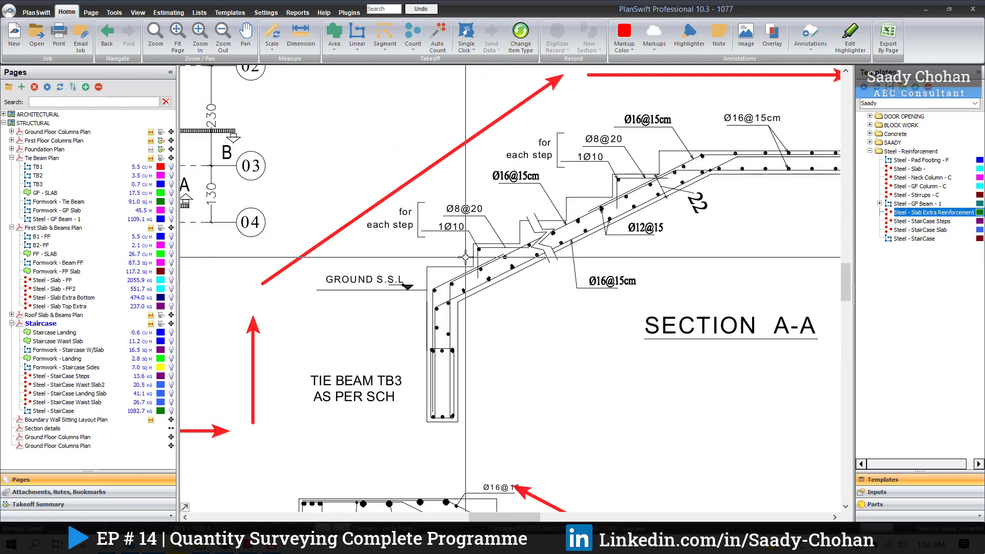
scroll(535, 245, up, 3)
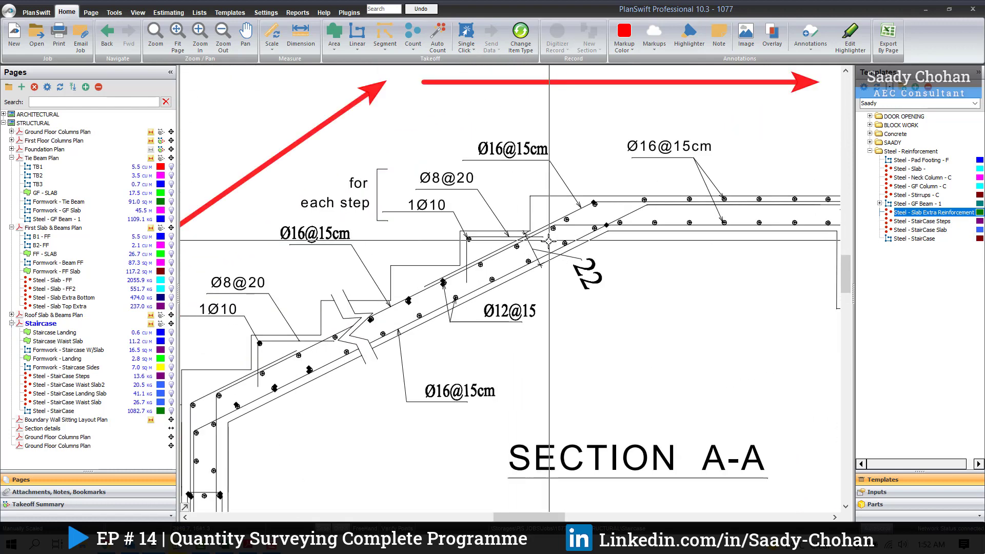
scroll(503, 212, down, 1)
scroll(503, 212, down, 2)
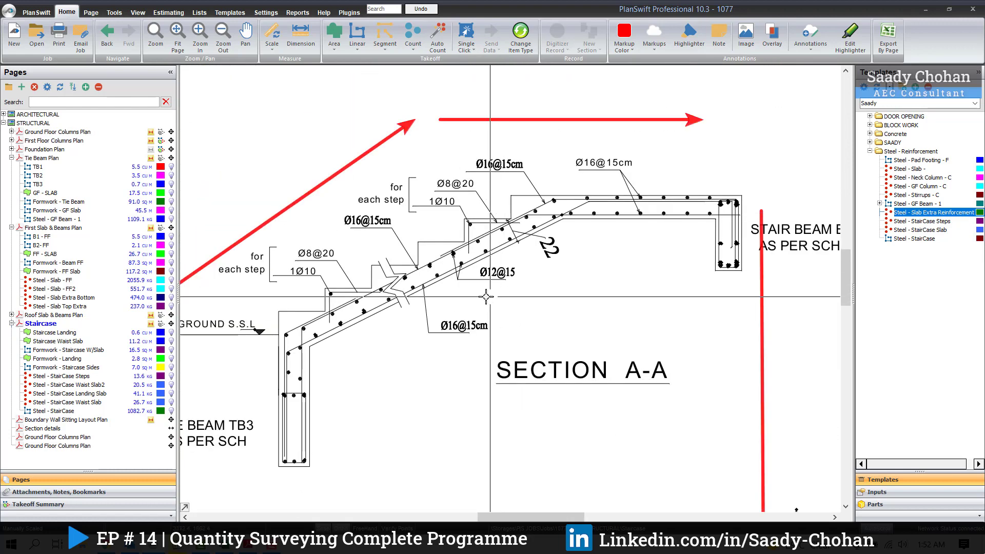
scroll(336, 276, up, 1)
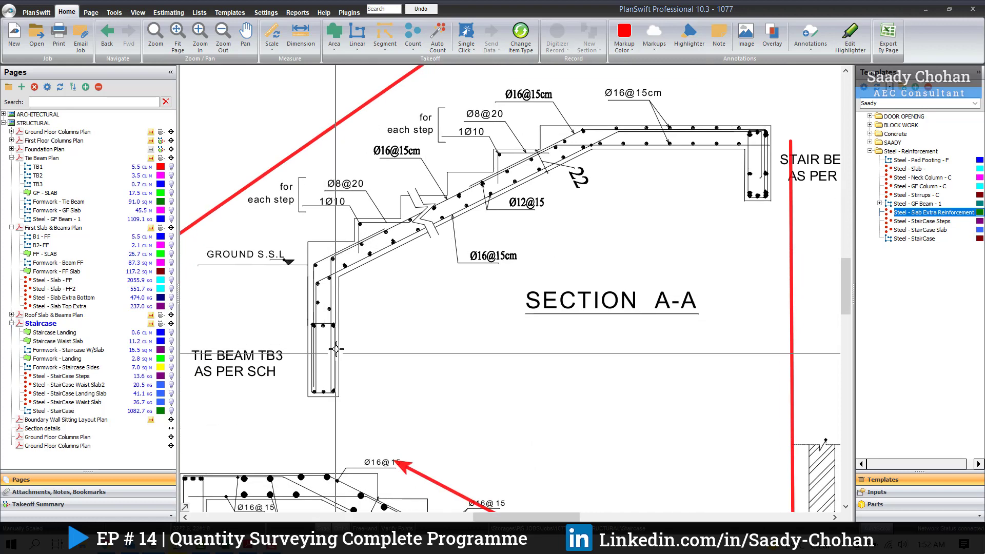
scroll(336, 275, down, 2)
scroll(382, 349, down, 1)
drag(383, 349, 508, 350)
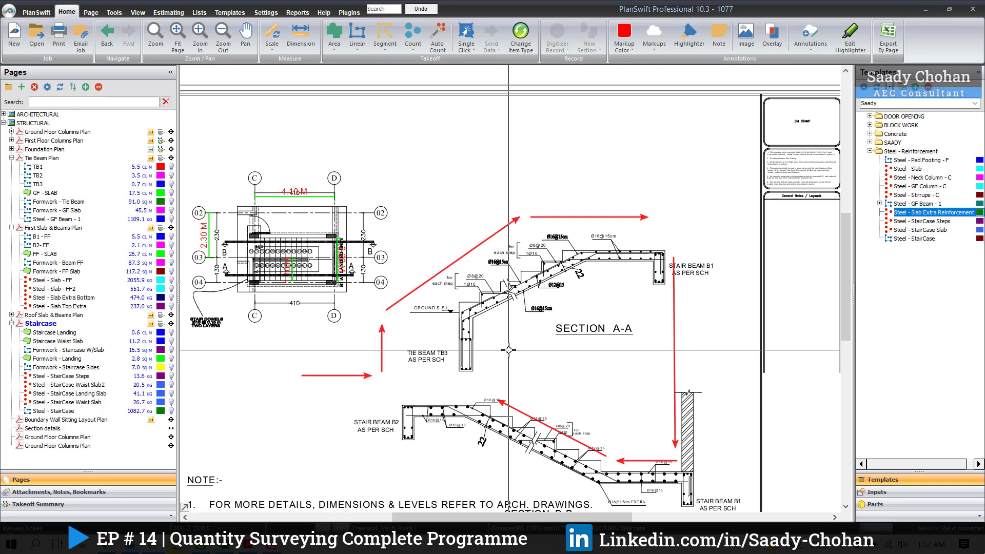
Step: Check the bar callouts for each step in Section A-A against the numbered steps and flight width on the staircase plan
scroll(508, 350, up, 1)
scroll(538, 337, up, 3)
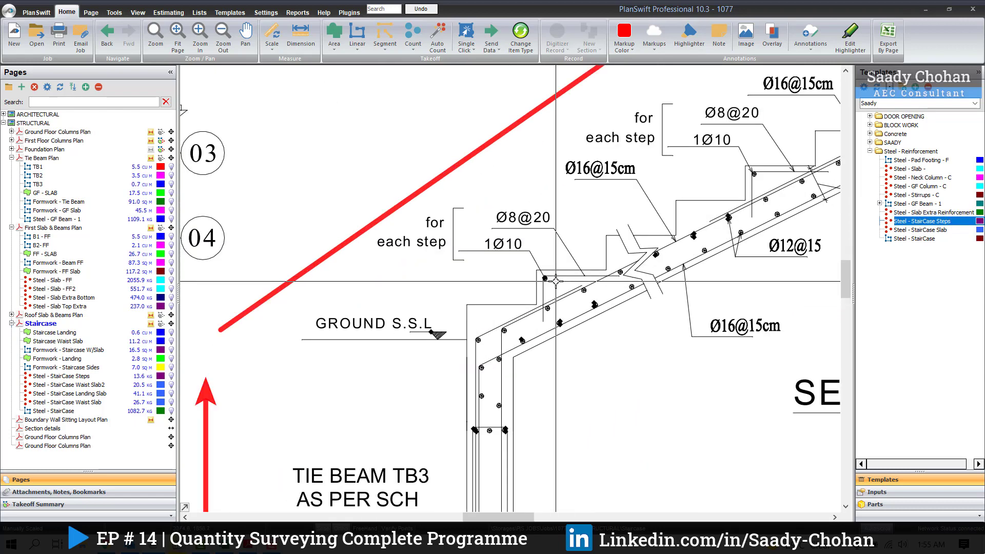
drag(555, 281, 551, 312)
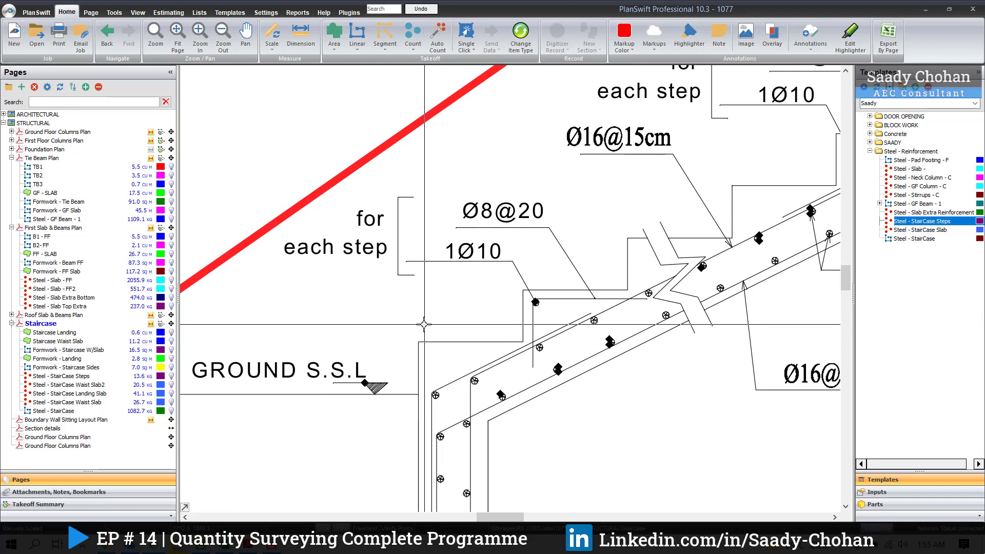
scroll(424, 324, down, 5)
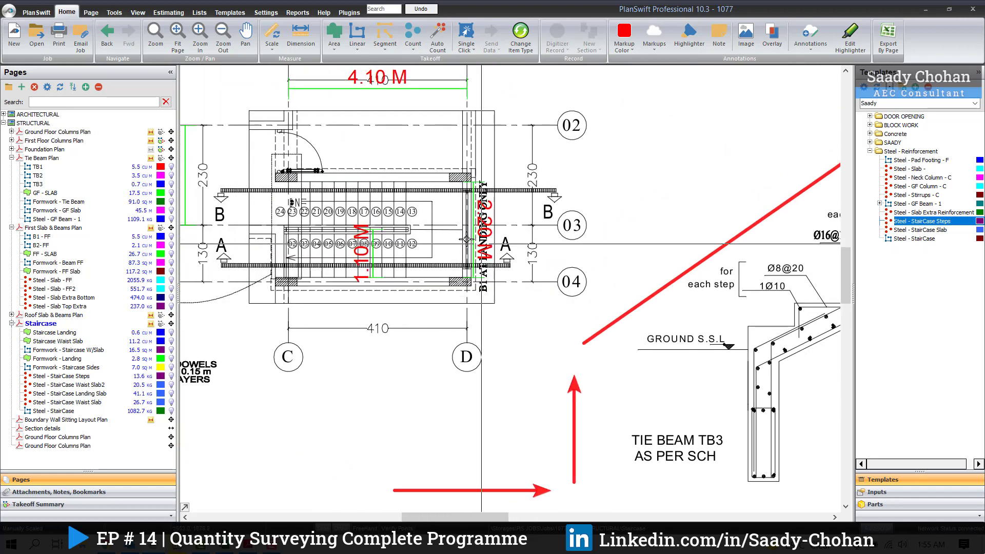
scroll(466, 239, up, 2)
scroll(387, 321, up, 2)
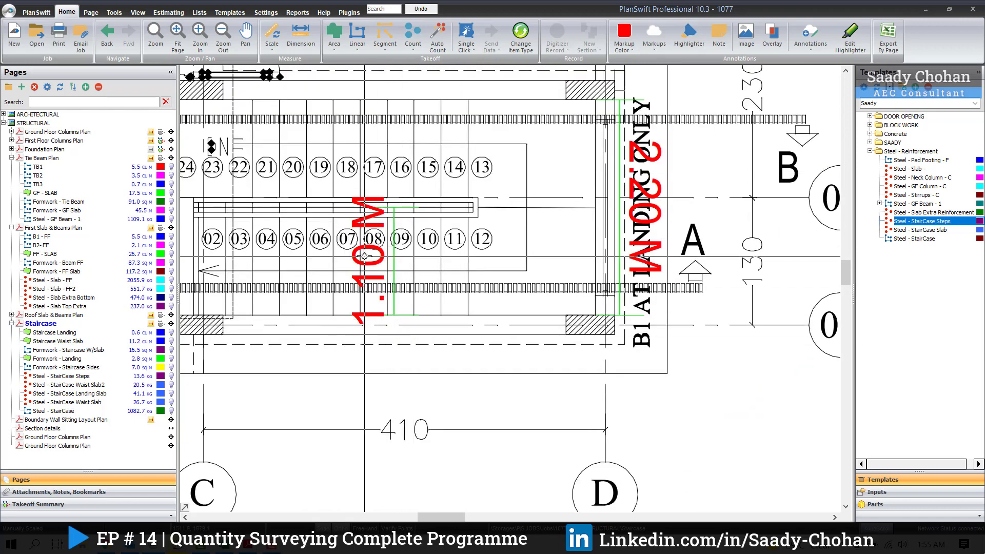
scroll(354, 305, down, 1)
mouse_move(346, 217)
mouse_down()
mouse_move(348, 336)
mouse_move(289, 267)
mouse_up()
scroll(288, 264, down, 1)
scroll(613, 376, down, 1)
drag(608, 374, 476, 337)
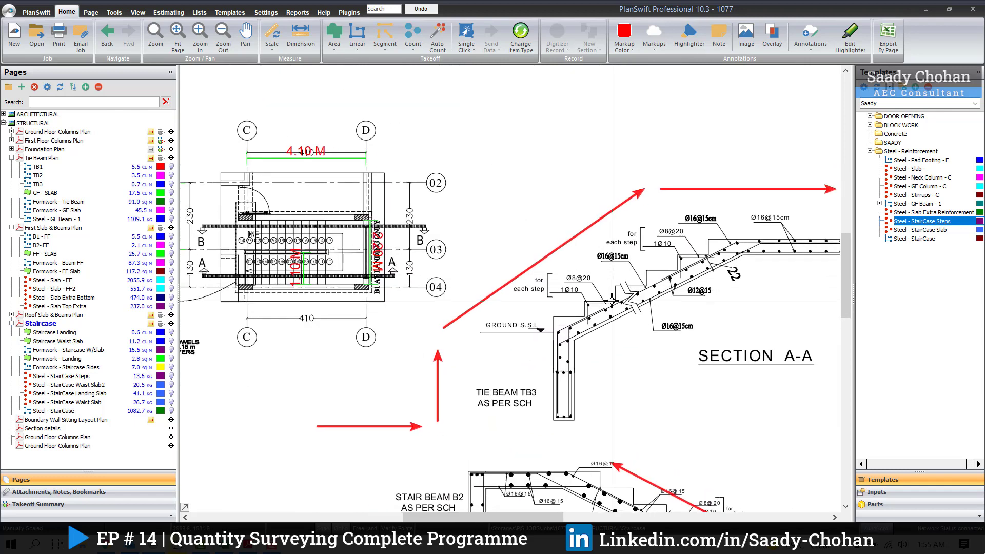
Step: Start a Steel - StairCase Steps takeoff, keeping 10 mm diameter, 0.617 kg bar weight and 1 steel rod
click(859, 222)
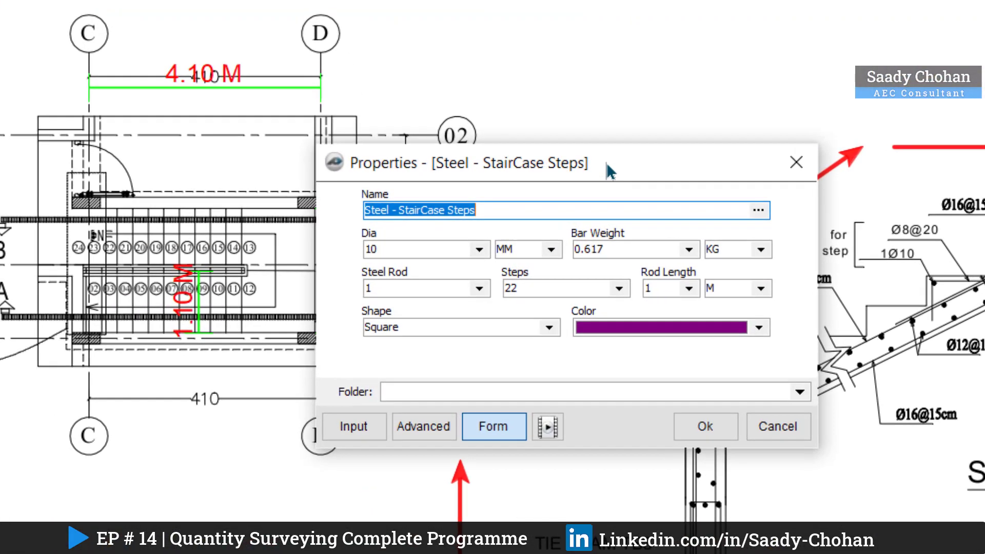
drag(606, 164, 583, 217)
click(510, 259)
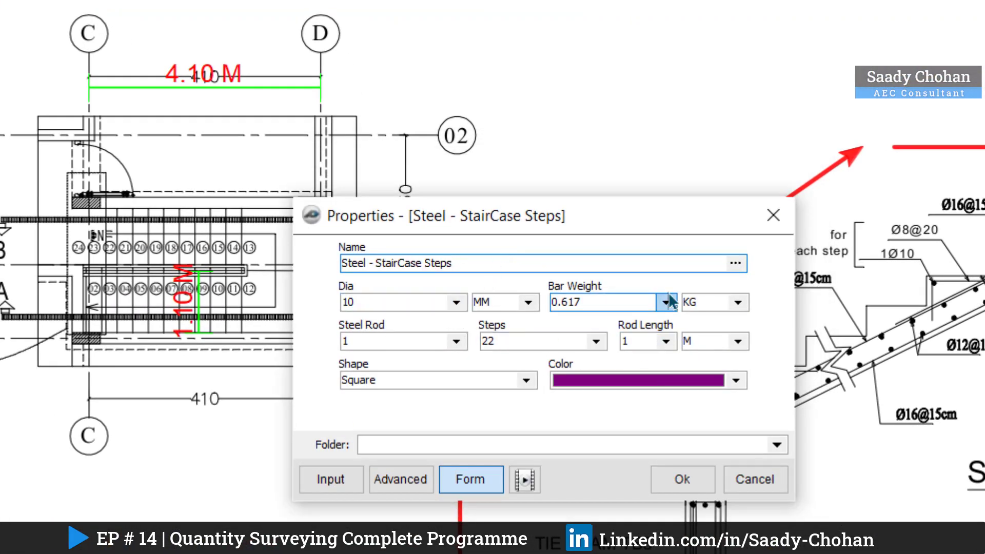
click(456, 341)
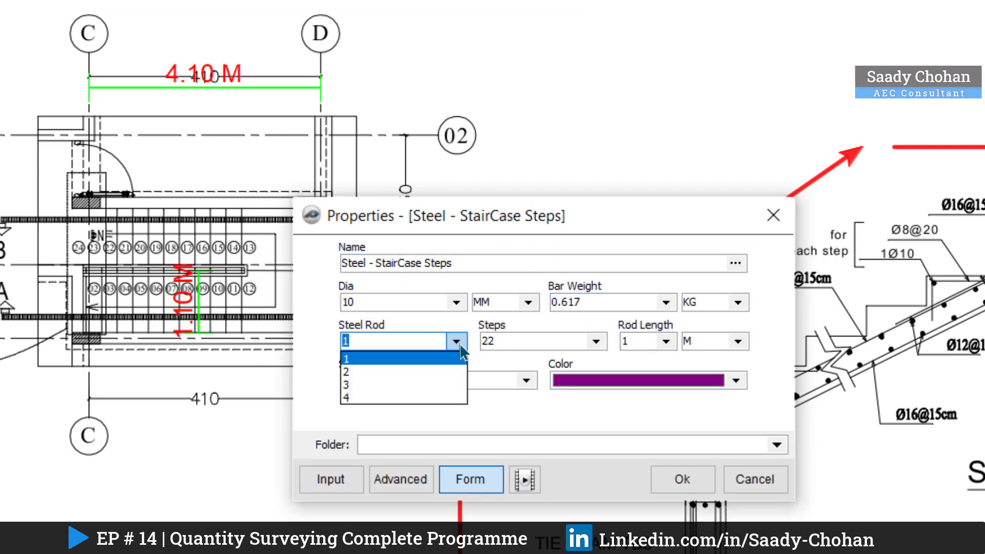
click(460, 343)
Step: Keep the number of steps at 22 and the rod length at 1 m, and accept the staircase steps properties
click(600, 341)
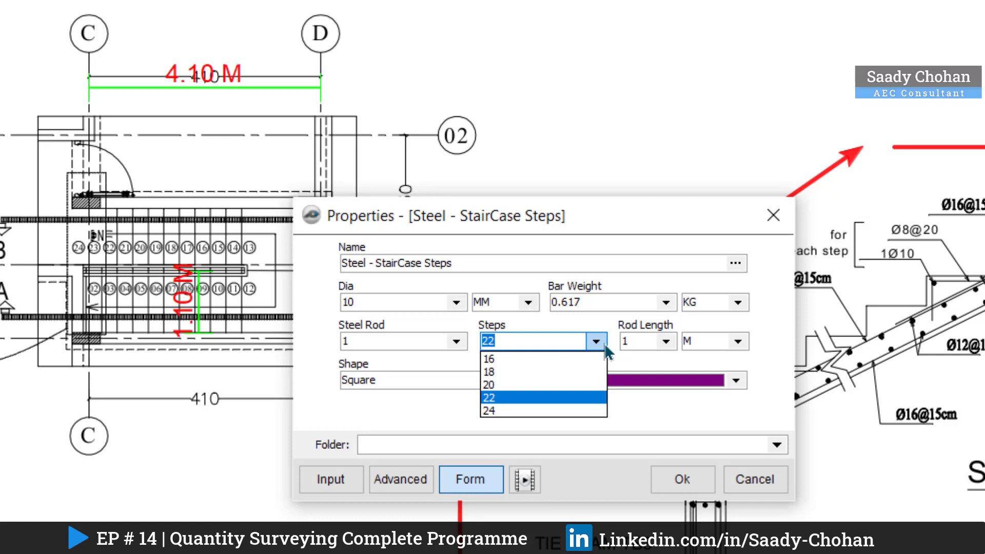
click(602, 341)
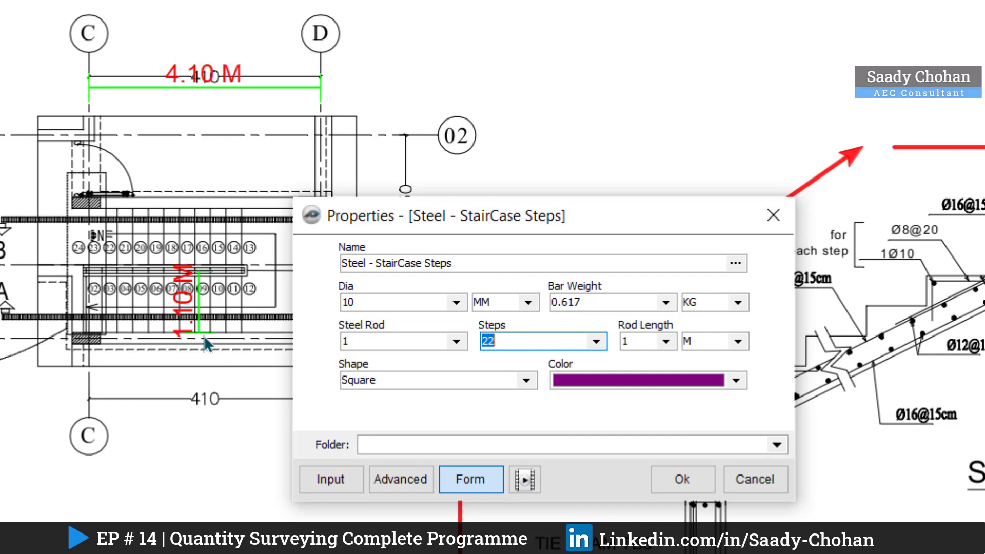
click(666, 341)
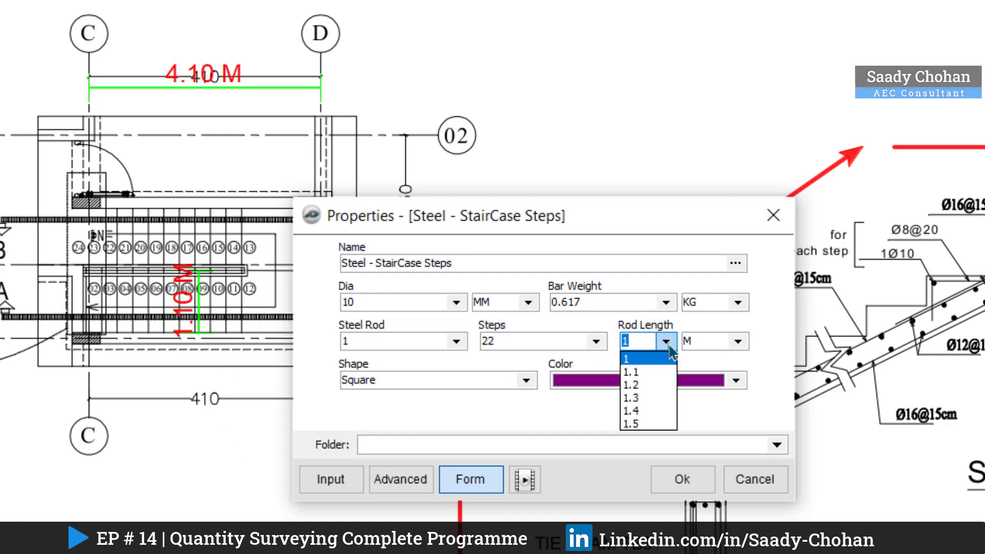
click(670, 347)
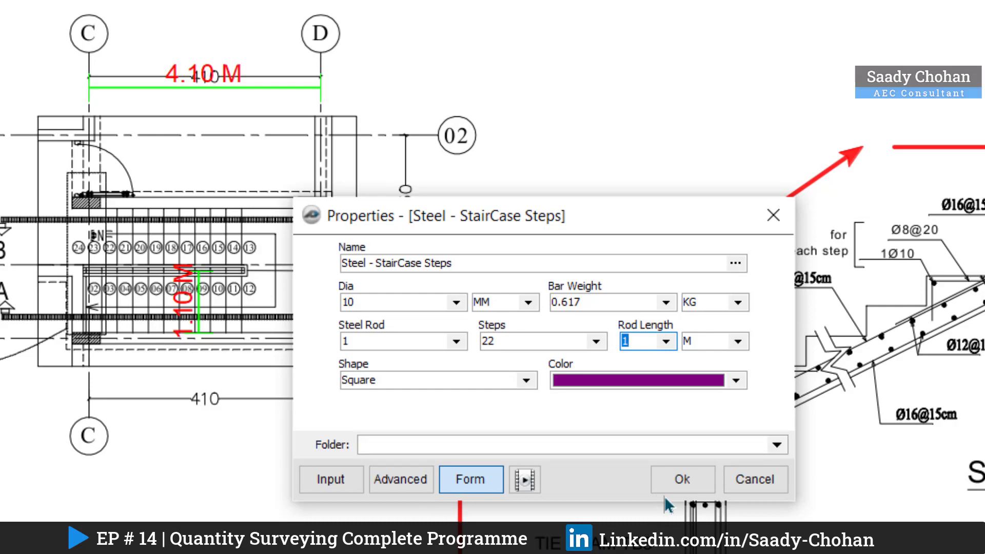
click(672, 482)
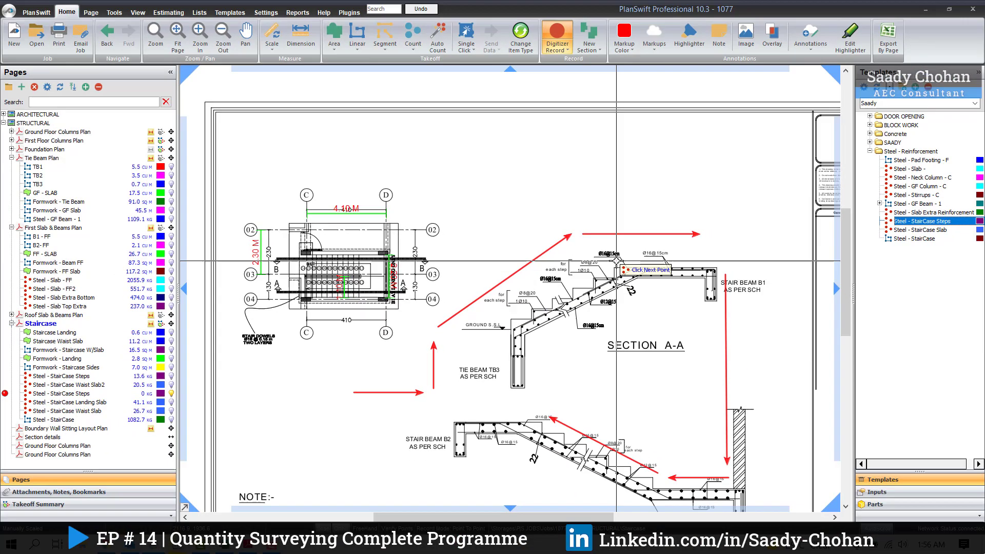
Step: Place the Steel - StairCase Steps item once on the stair flight near grid C of the staircase plan, and stop recording
drag(728, 299, 622, 273)
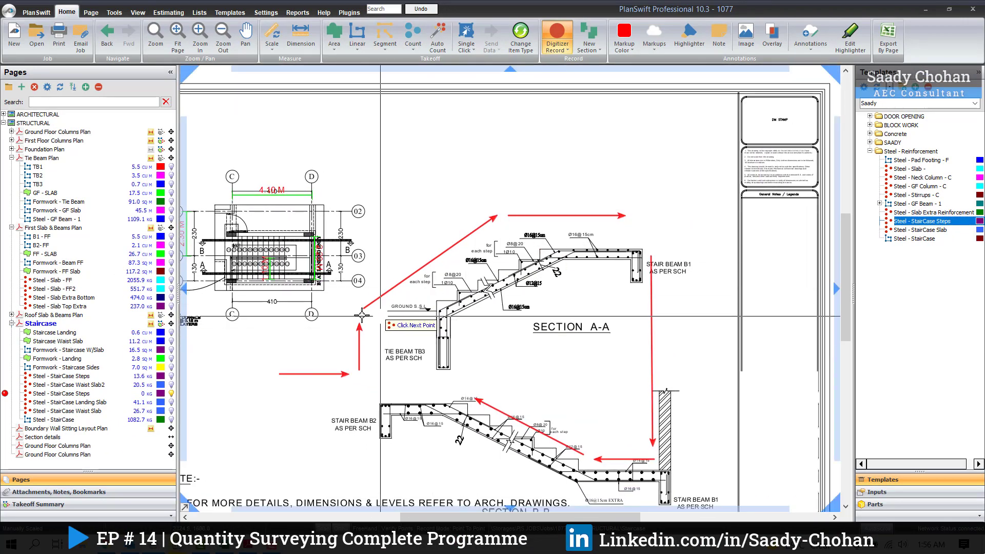
click(238, 262)
right_click(410, 241)
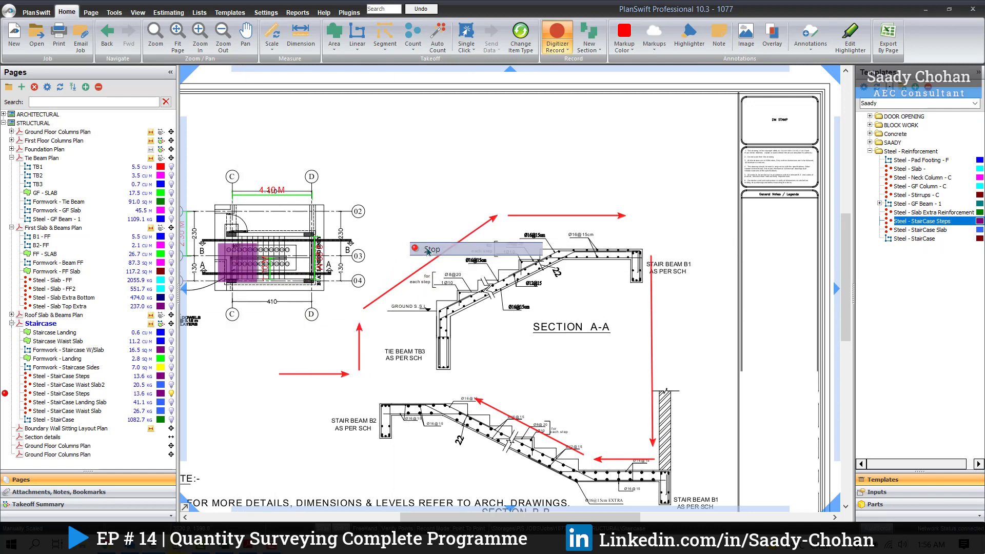
click(430, 249)
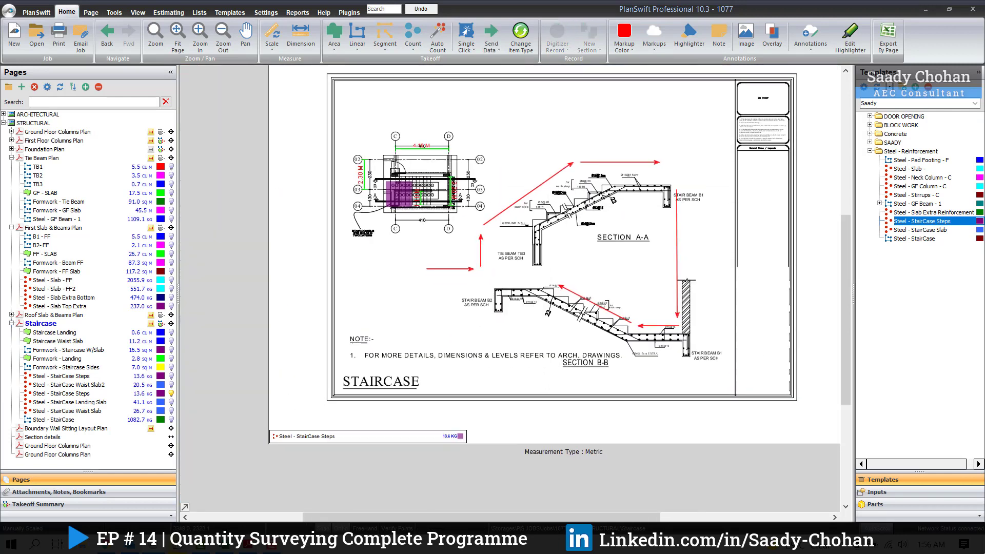
Step: Enlarge the takeoff legend below the staircase sheet and read the Steel - StairCase Steps quantity
click(446, 435)
drag(466, 430, 487, 418)
click(488, 382)
scroll(265, 443, up, 2)
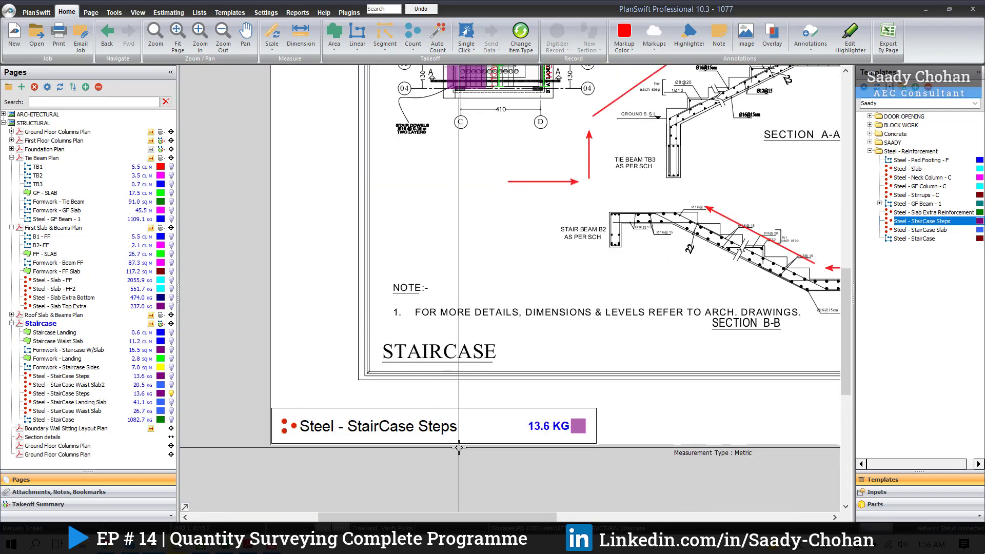
scroll(462, 447, up, 1)
scroll(468, 459, down, 1)
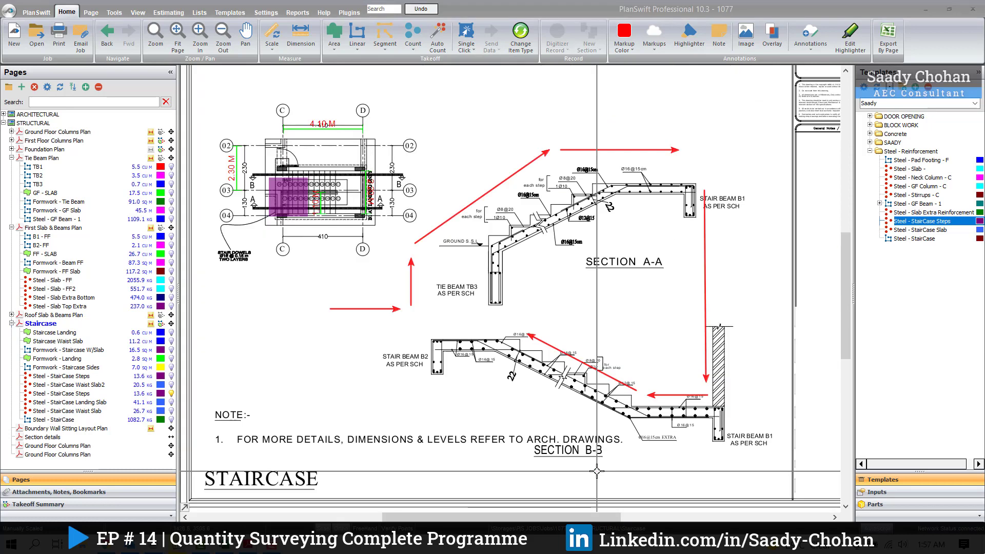
Step: Examine the waist slab and landing bar callouts in Section A-A and Section B-B
scroll(562, 205, up, 3)
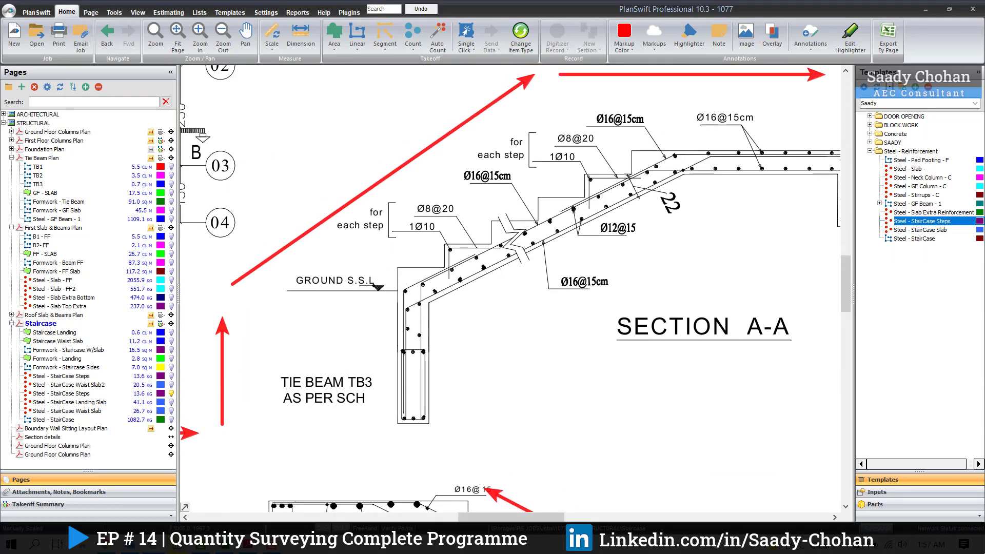
scroll(461, 293, down, 1)
scroll(461, 293, up, 2)
scroll(473, 285, down, 2)
scroll(534, 215, up, 2)
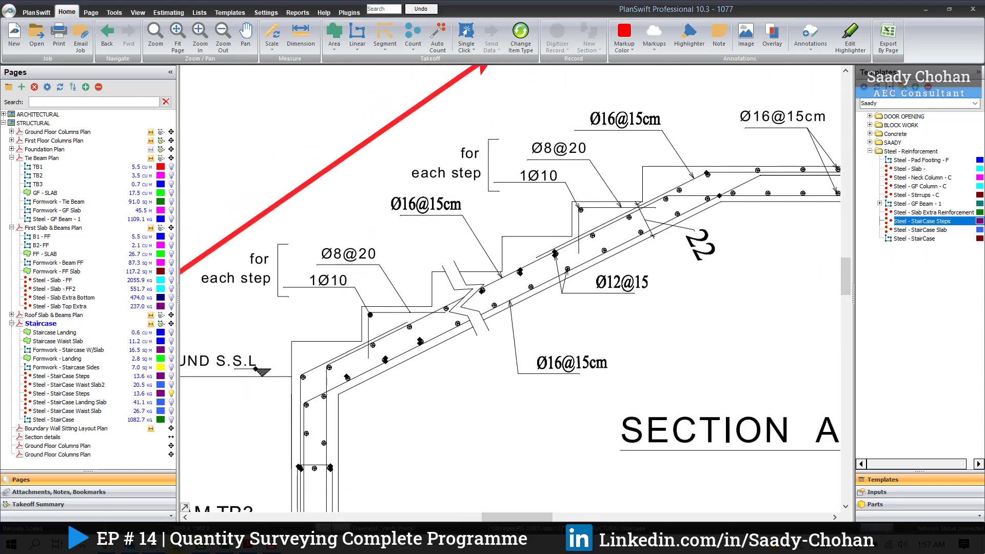
drag(549, 297, 513, 304)
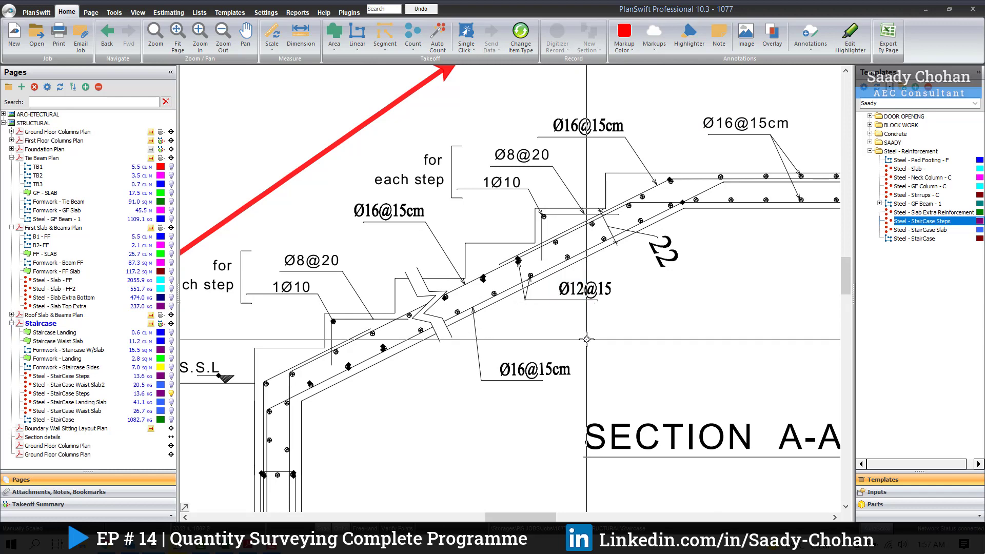
scroll(586, 339, down, 3)
scroll(609, 333, up, 5)
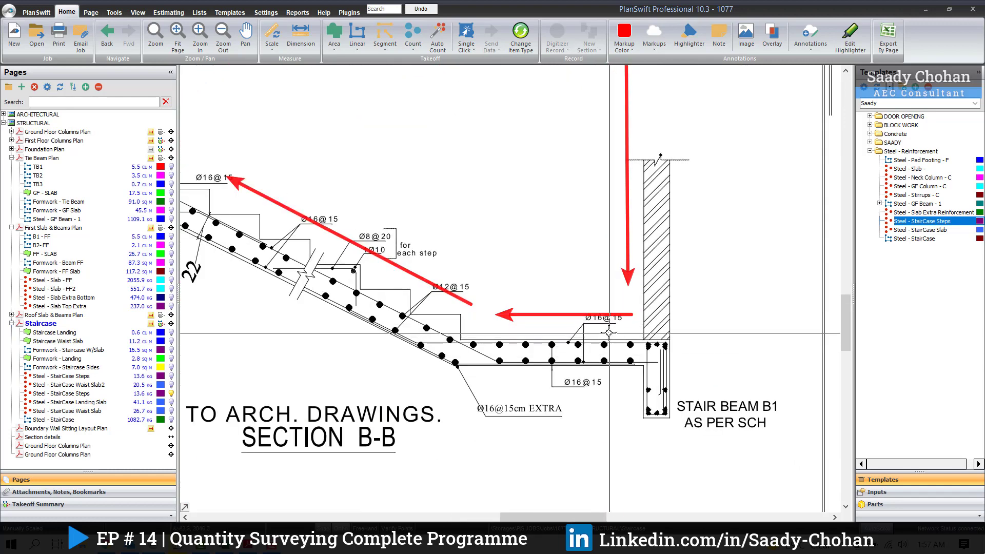
scroll(609, 332, down, 3)
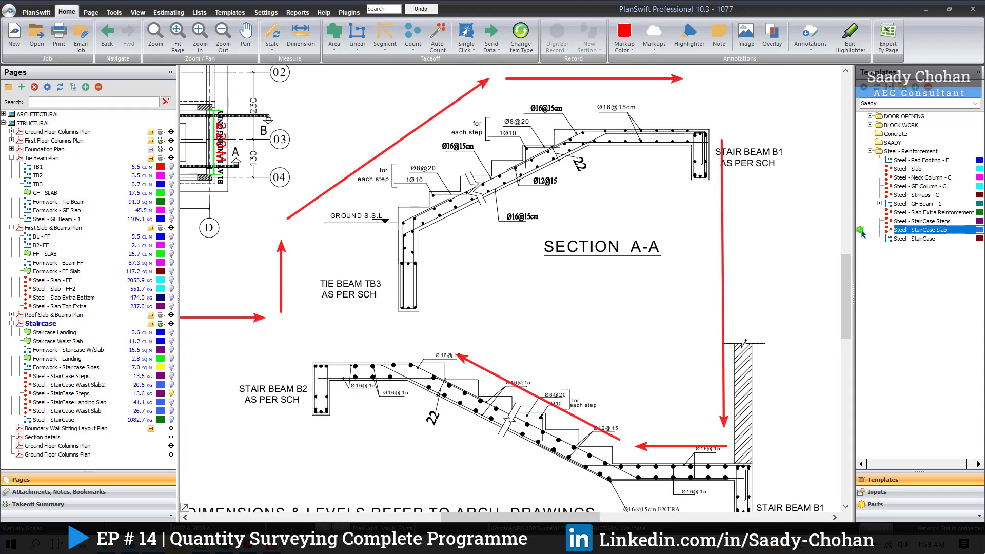
Step: Start a Steel - StairCase Slab takeoff named Steel - StairCase Waist Slab with 12 mm diameter and 0.888 kg bar weight
click(861, 231)
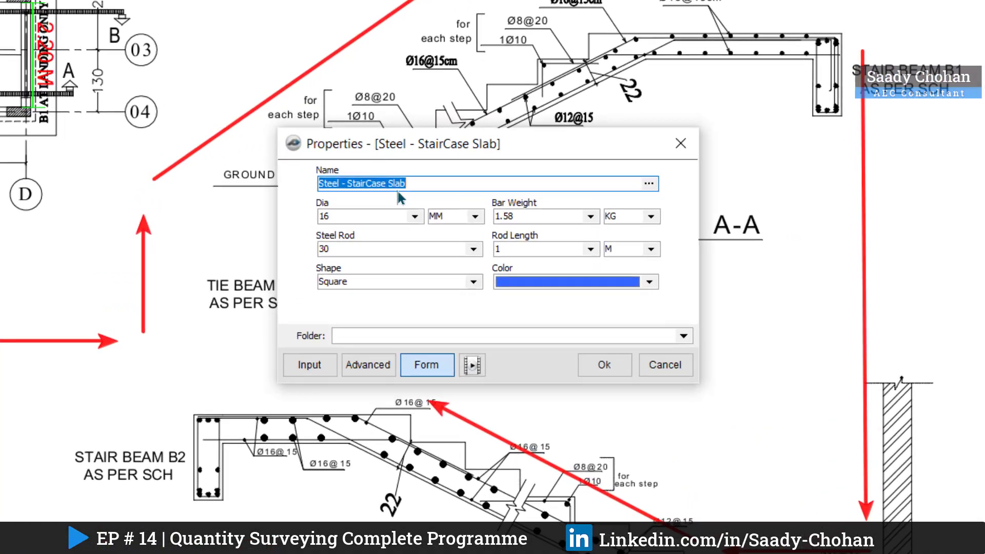
click(433, 222)
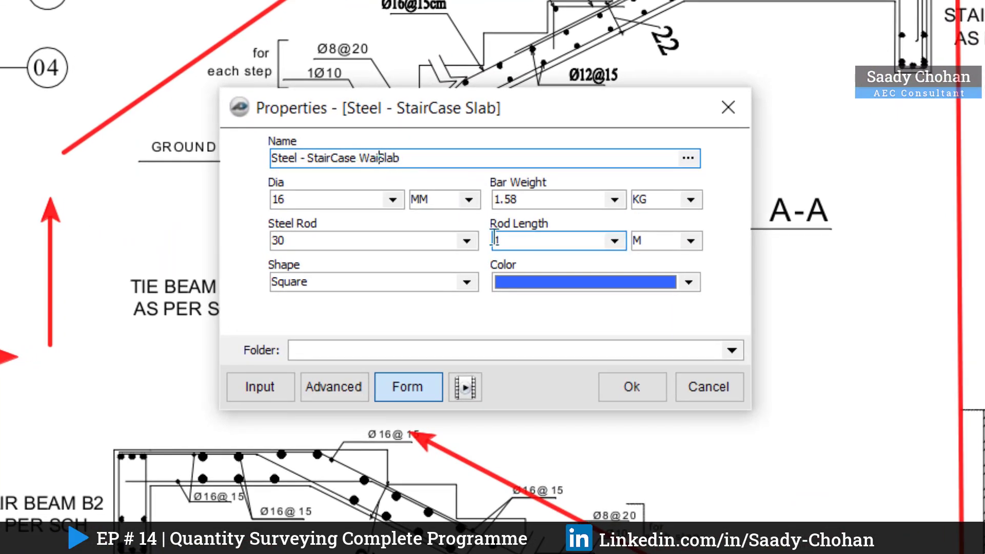
click(392, 200)
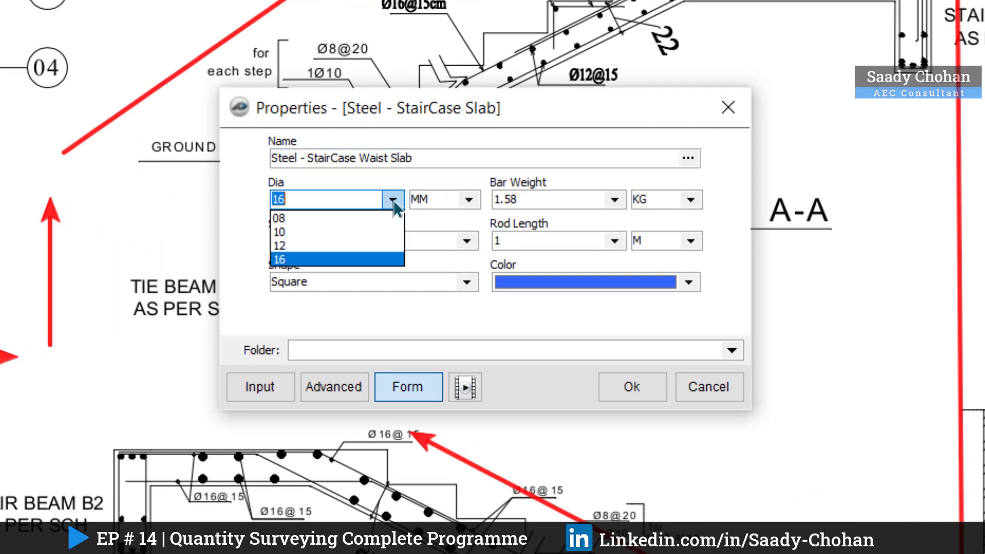
click(340, 246)
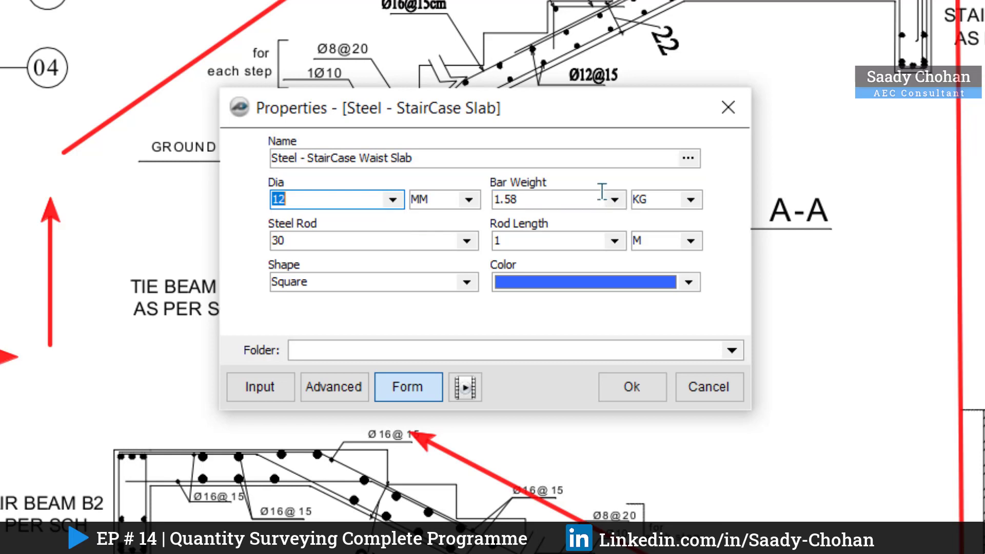
click(614, 200)
click(539, 246)
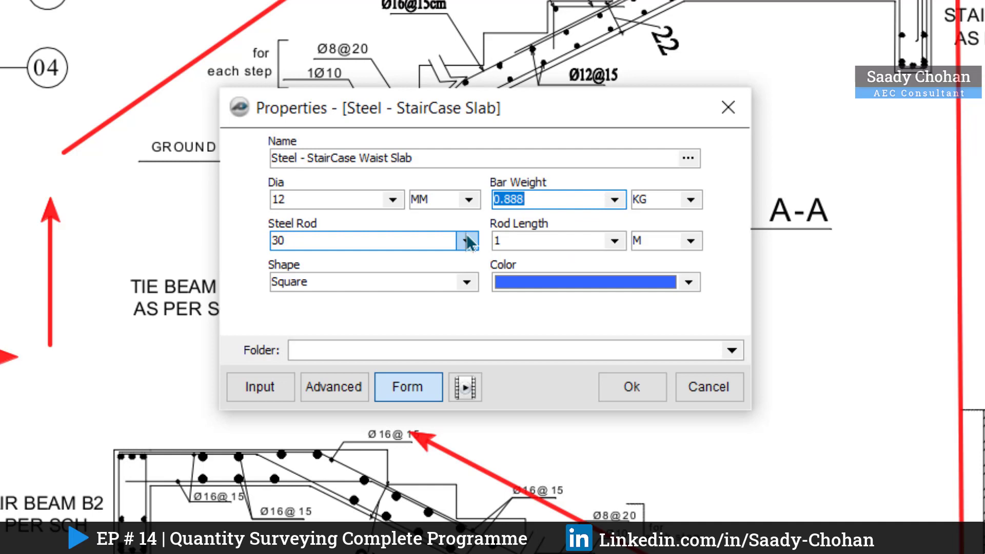
Step: Keep 30 steel rods of 1 m length, place the Steel - StairCase Waist Slab item once on Section A-A's lower flight, and stop recording
drag(408, 131, 648, 163)
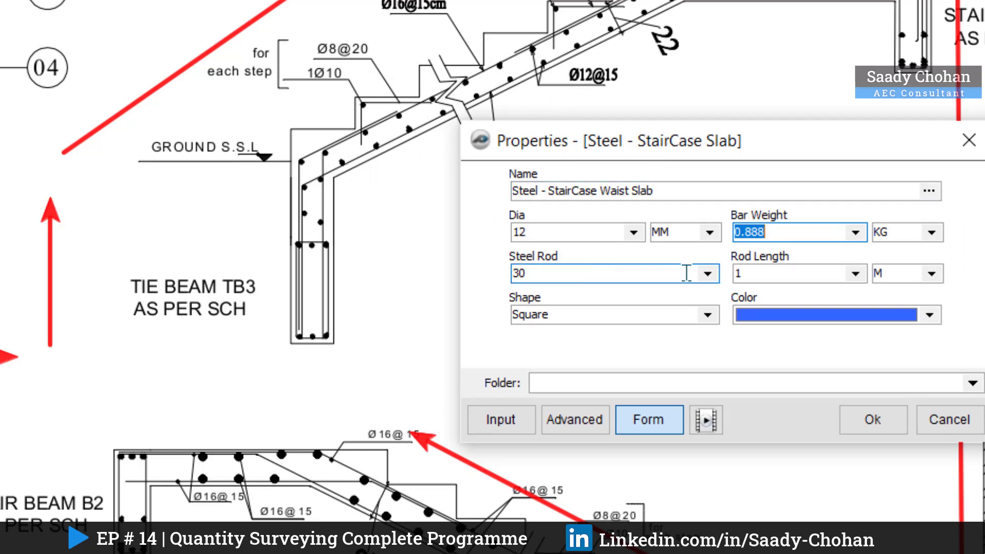
click(706, 274)
click(706, 277)
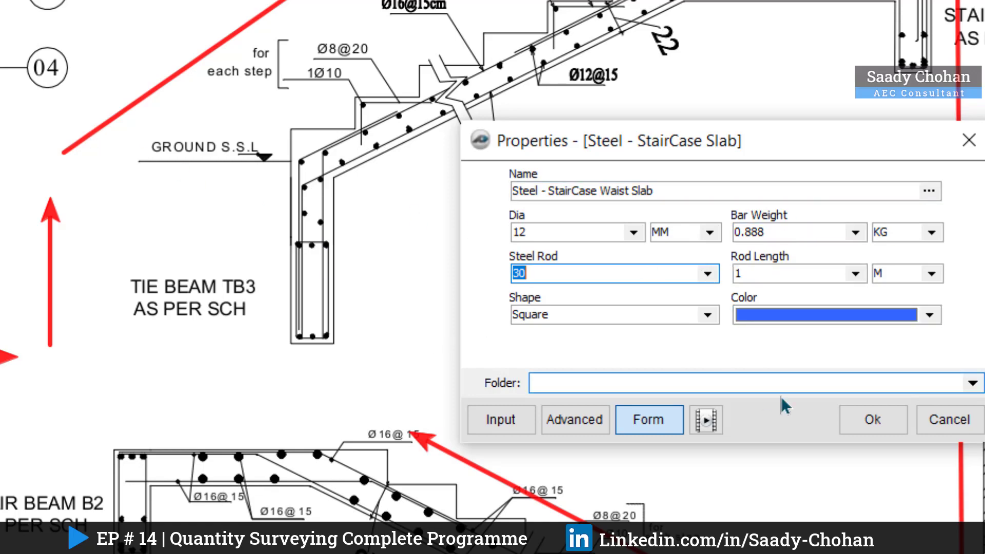
click(872, 420)
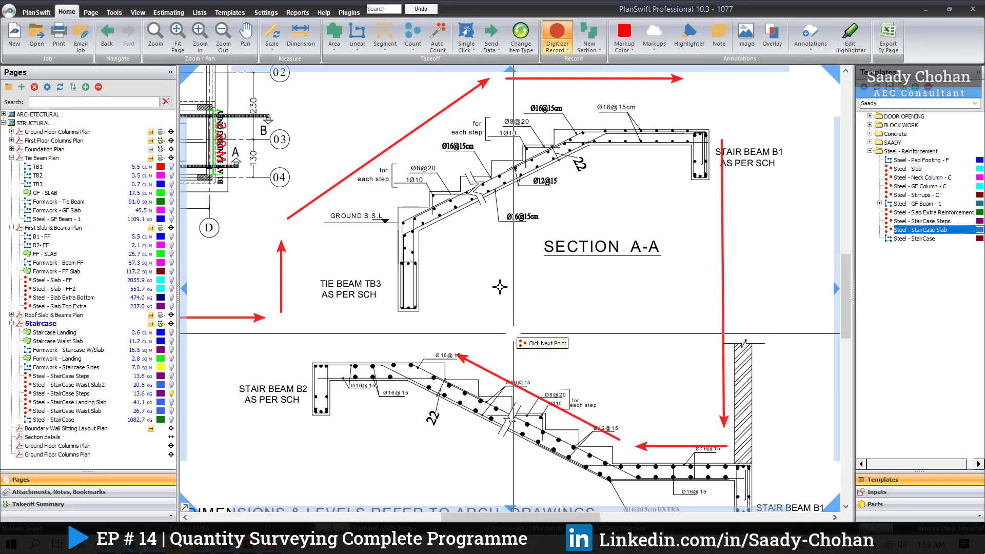
scroll(513, 333, down, 1)
click(458, 237)
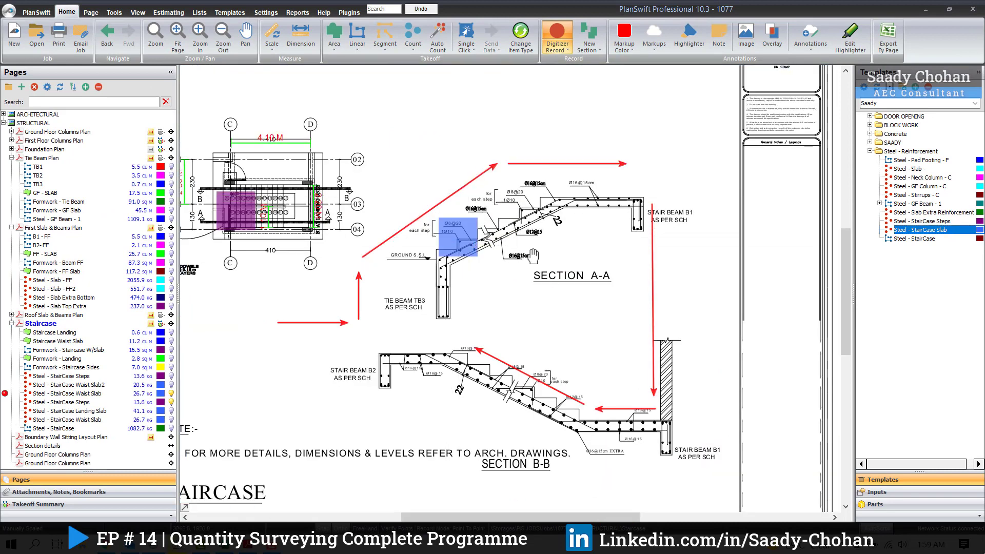
right_click(556, 275)
click(580, 298)
scroll(555, 287, down, 2)
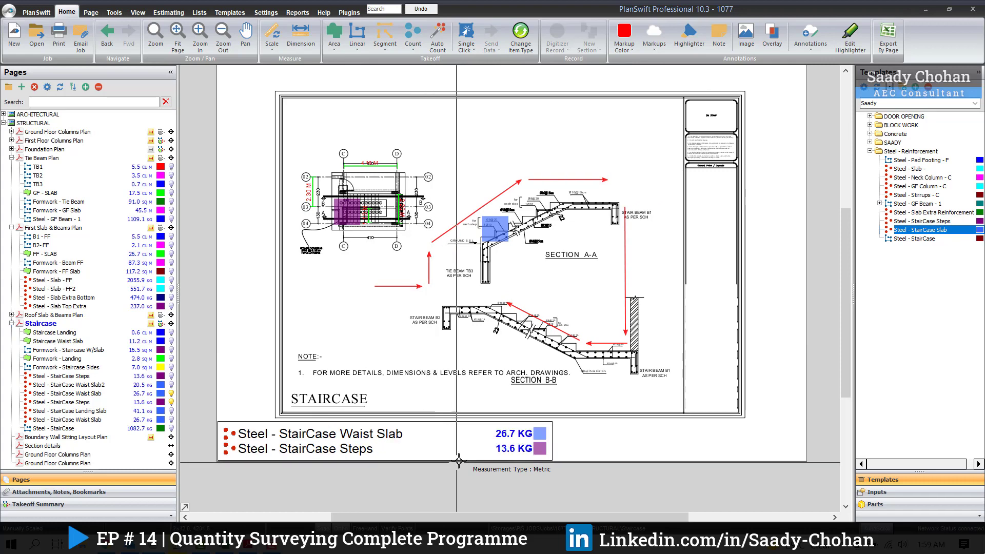
Step: Start another Steel - StairCase Slab takeoff and name it Steel - StairCase Landing Slab
scroll(538, 220, up, 3)
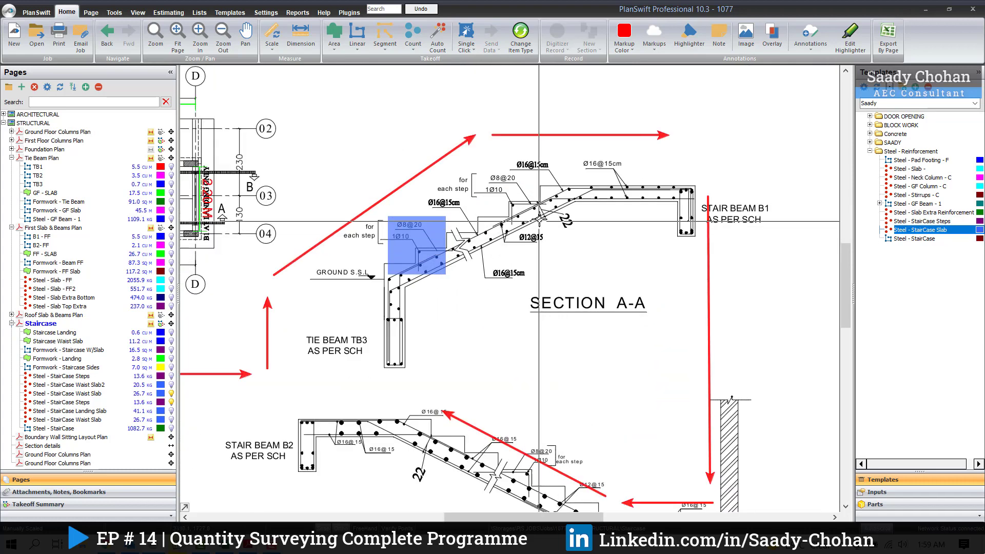
click(554, 186)
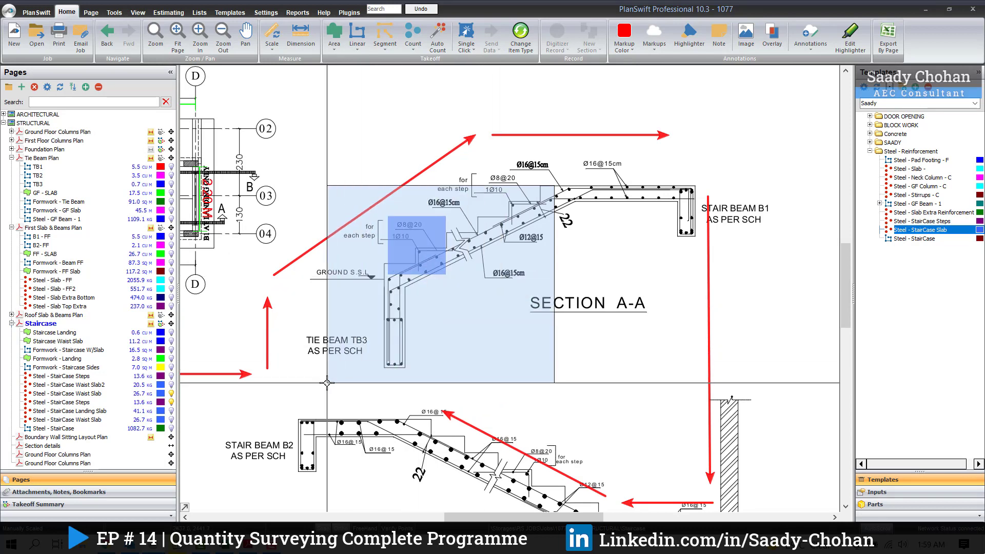
mouse_move(388, 363)
mouse_down()
mouse_move(516, 325)
mouse_move(623, 254)
mouse_up()
scroll(679, 176, up, 1)
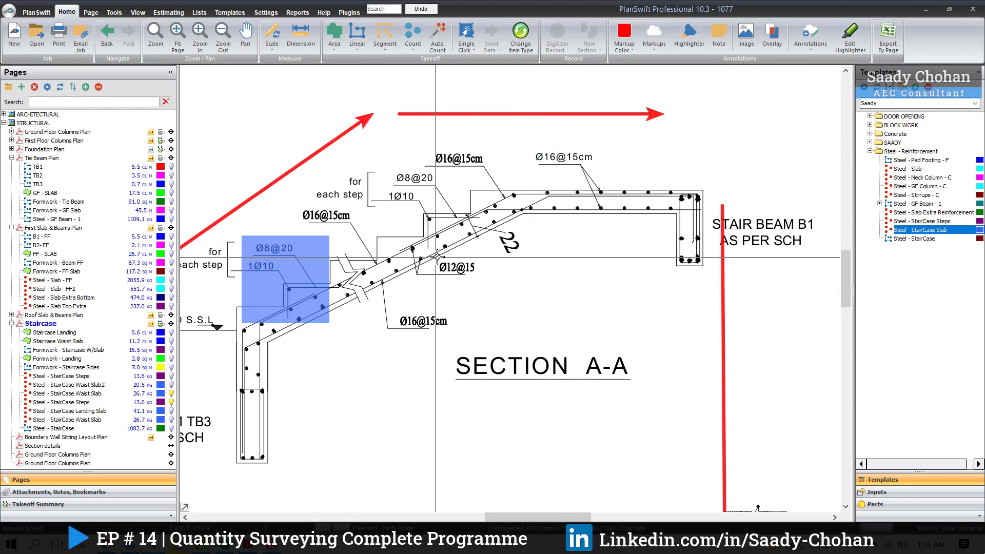
drag(438, 255, 478, 313)
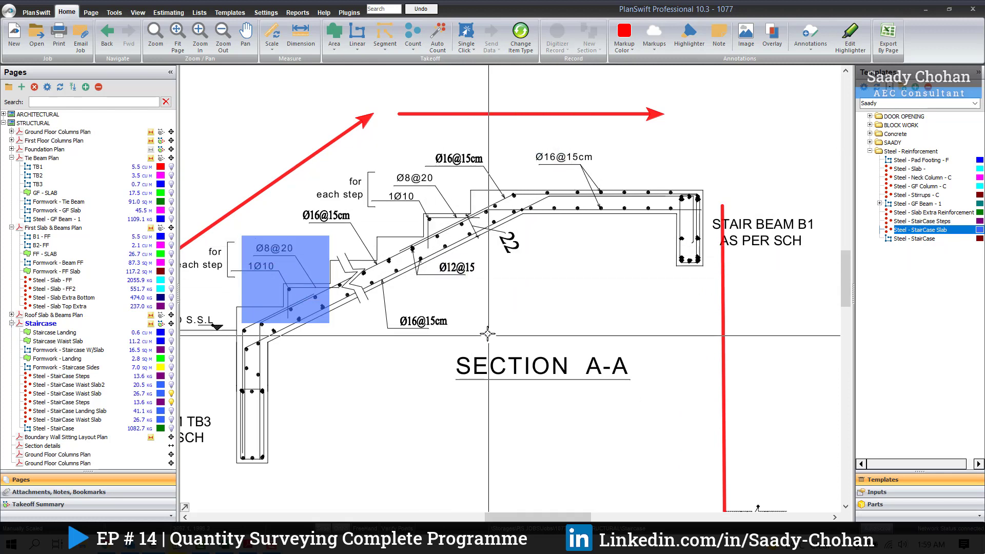
click(859, 230)
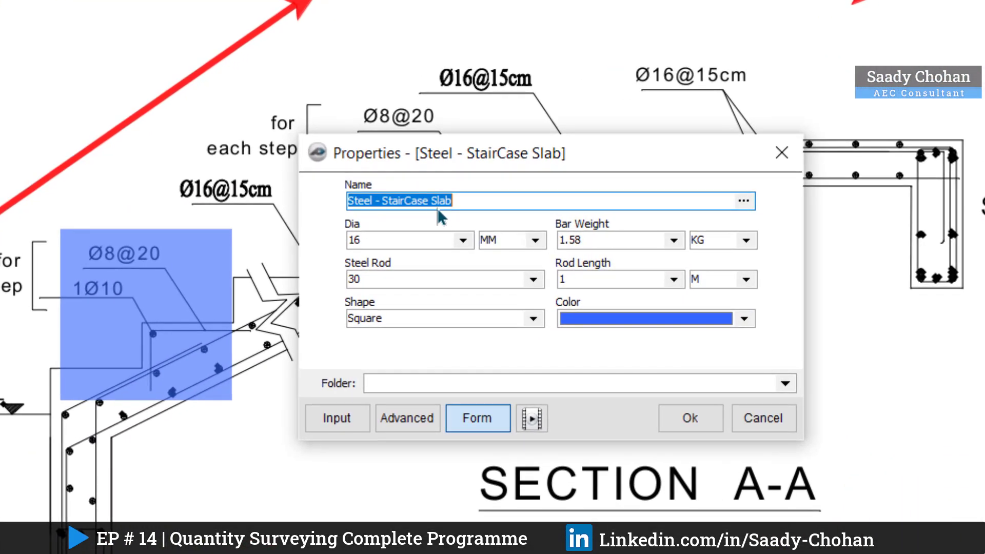
click(429, 200)
text(Landing)
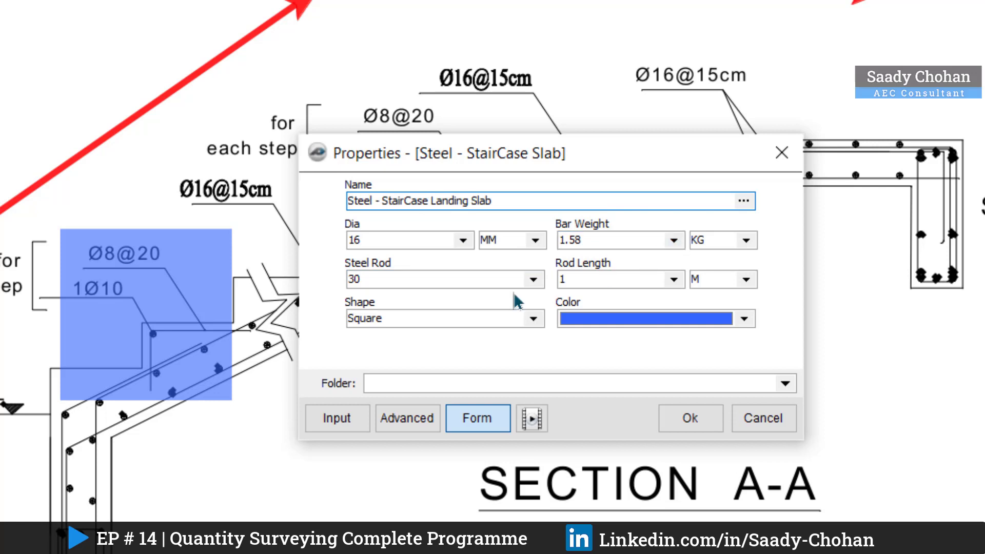
Step: Set the landing slab item's steel rod count to 26 and accept its properties
drag(574, 153, 437, 274)
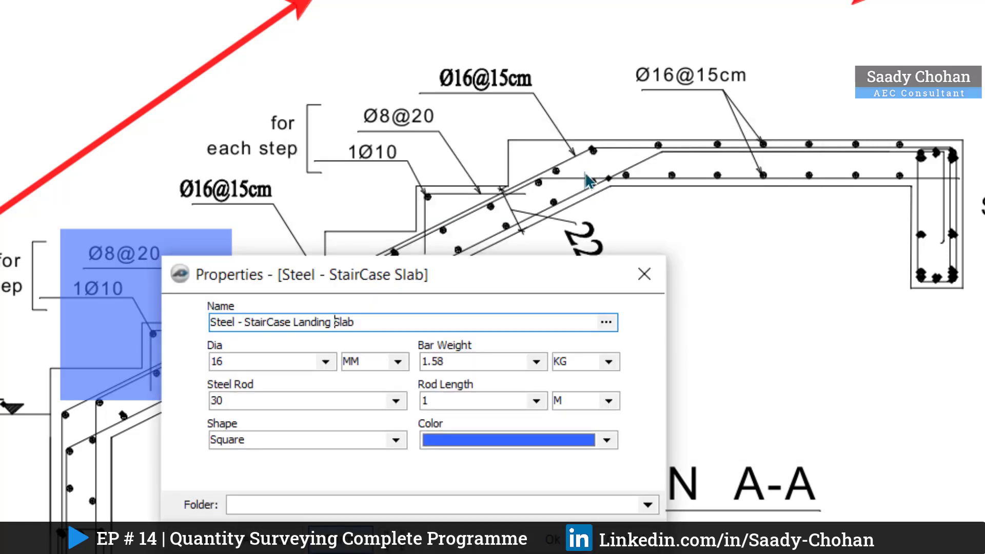
double_click(246, 400)
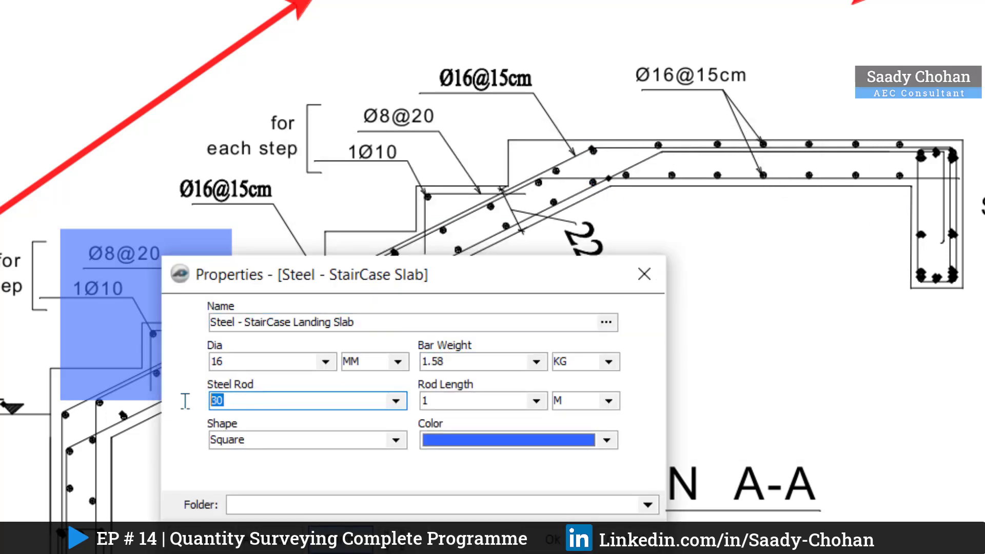
text(26)
click(189, 410)
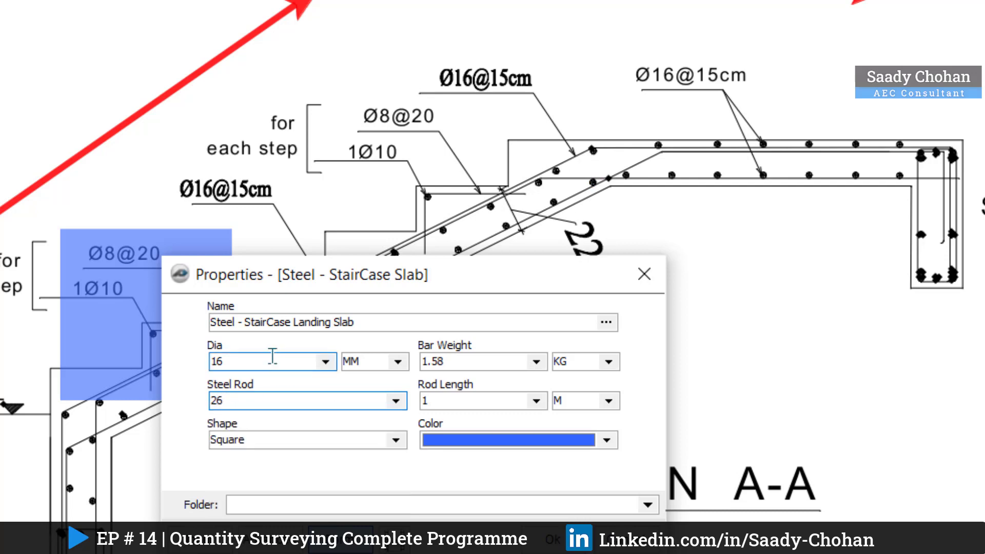
click(553, 539)
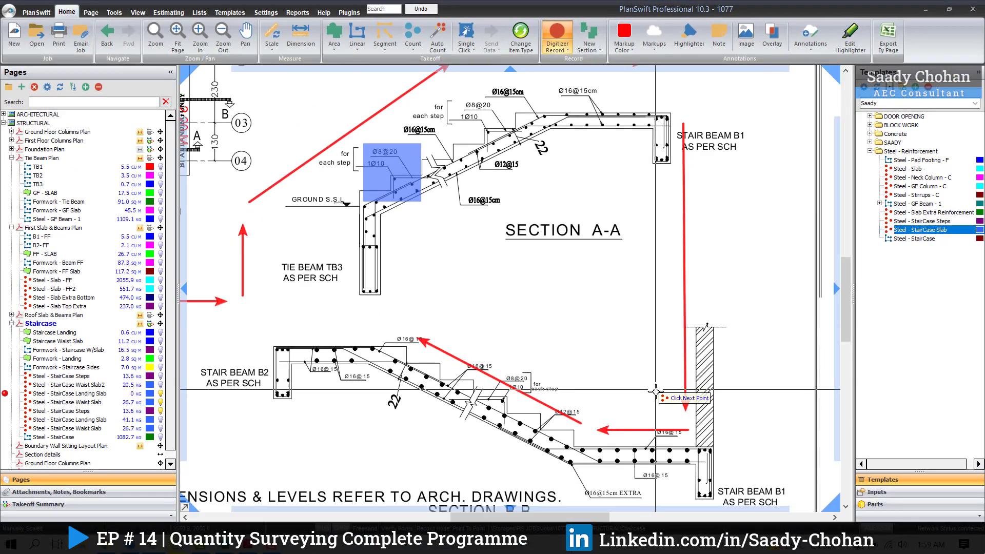
Step: Place the Steel - StairCase Landing Slab item once above Section B-B's landing near Stair Beam B1, and stop recording
click(629, 411)
key(Escape)
scroll(557, 191, down, 3)
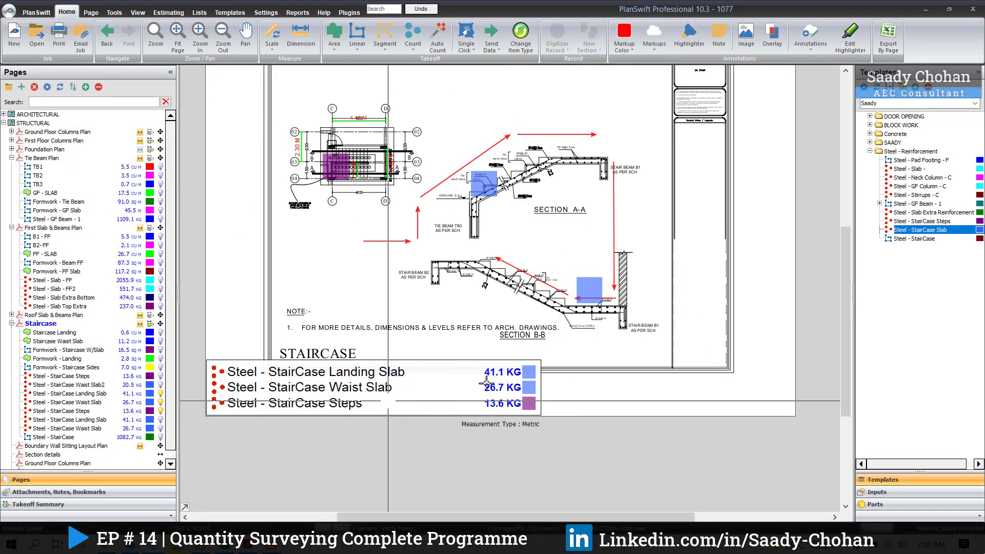
Step: Start another Steel - StairCase Slab takeoff and name it Steel - StairCase Waist Slab2
scroll(594, 337, up, 2)
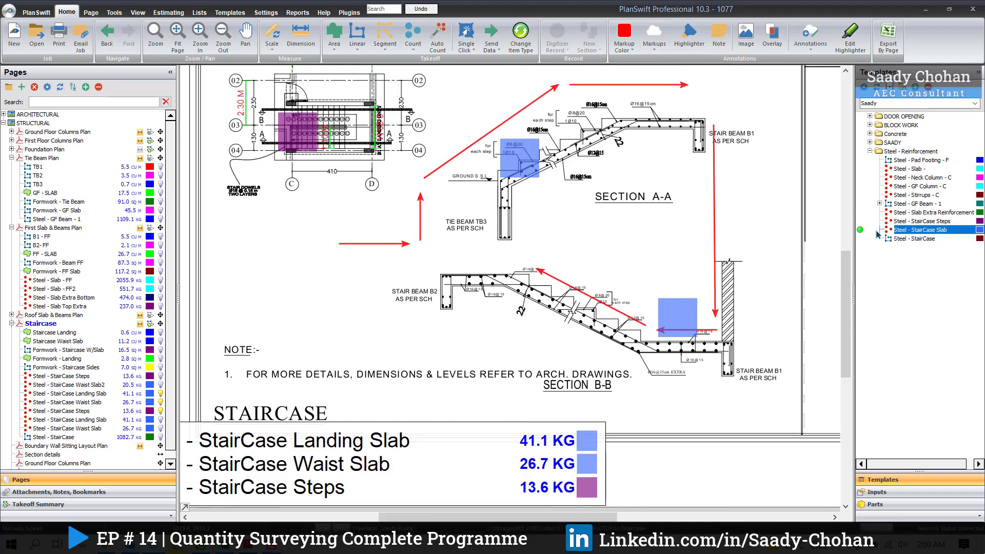
drag(861, 232, 818, 252)
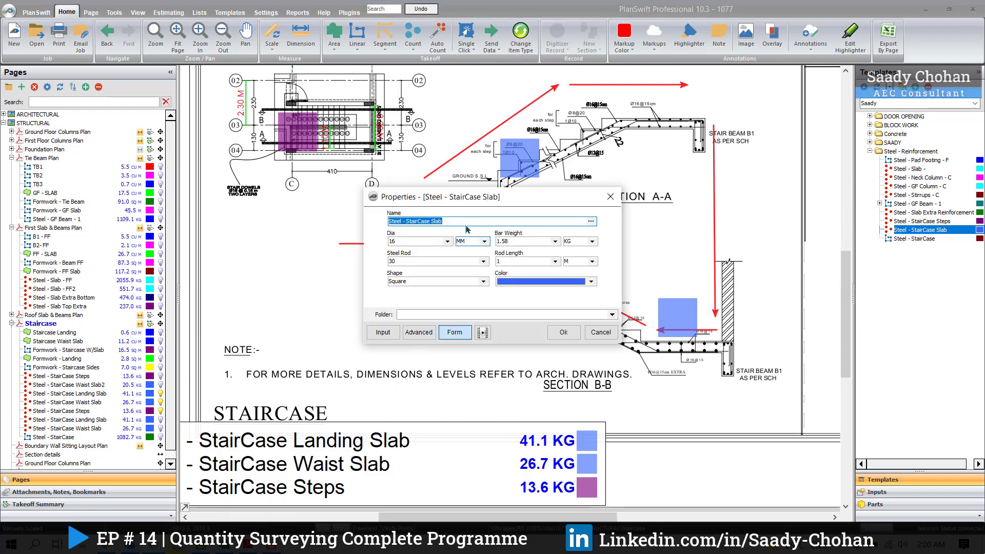
key(Left)
text(Waist)
key(Right)
key(Right)
key(Right)
key(Right)
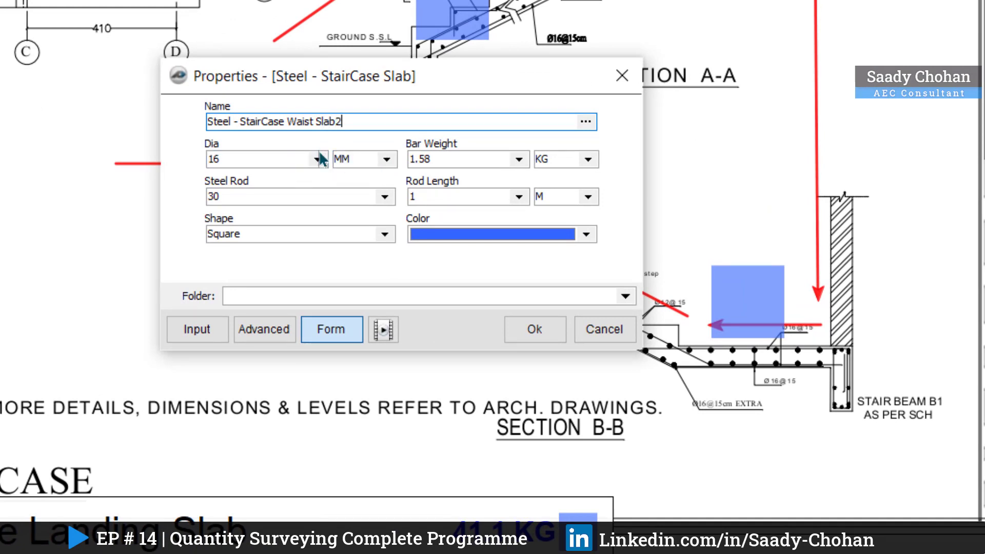
Step: Set the Waist Slab2 item to 12 mm diameter, 0.888 kg bar weight and 23 steel rods, and accept it
click(318, 159)
click(269, 202)
click(519, 159)
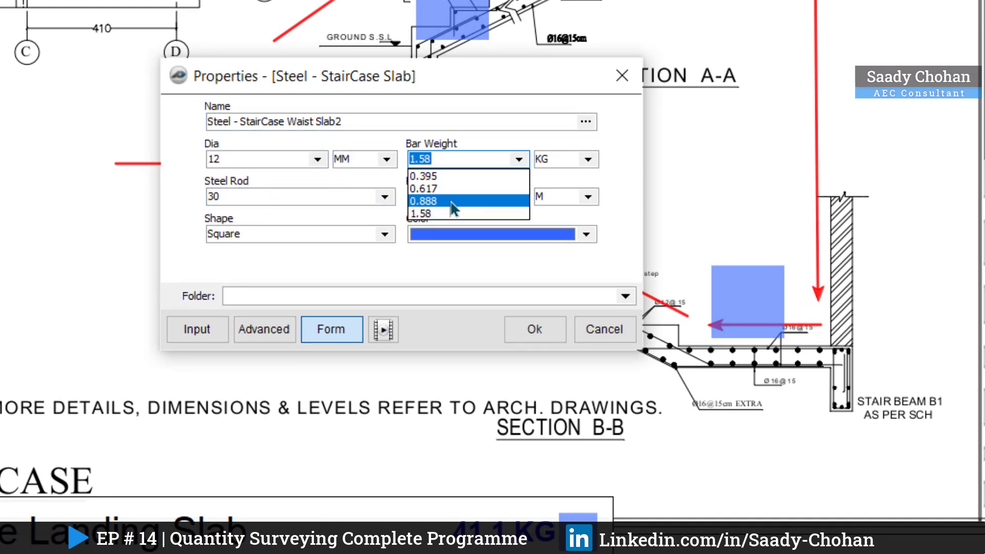
click(451, 201)
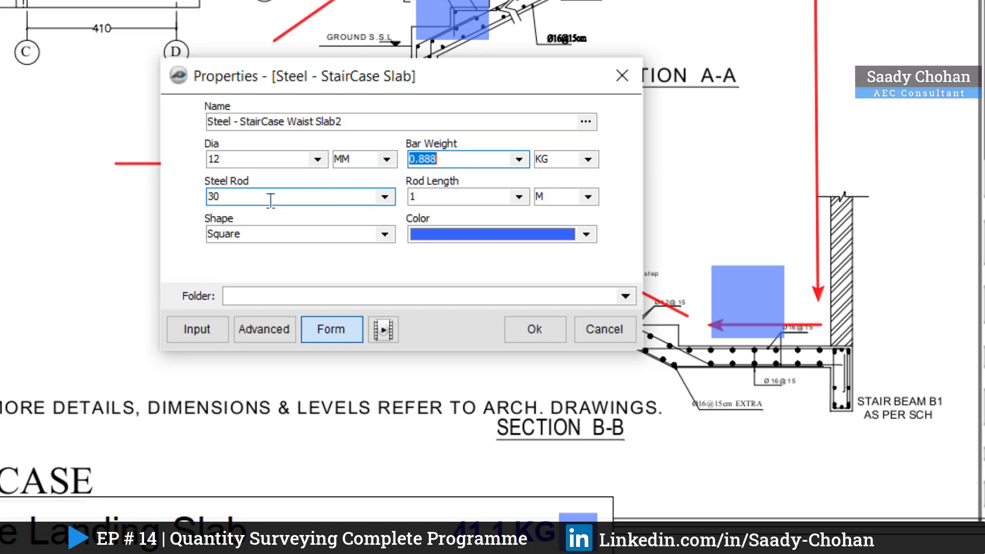
click(349, 199)
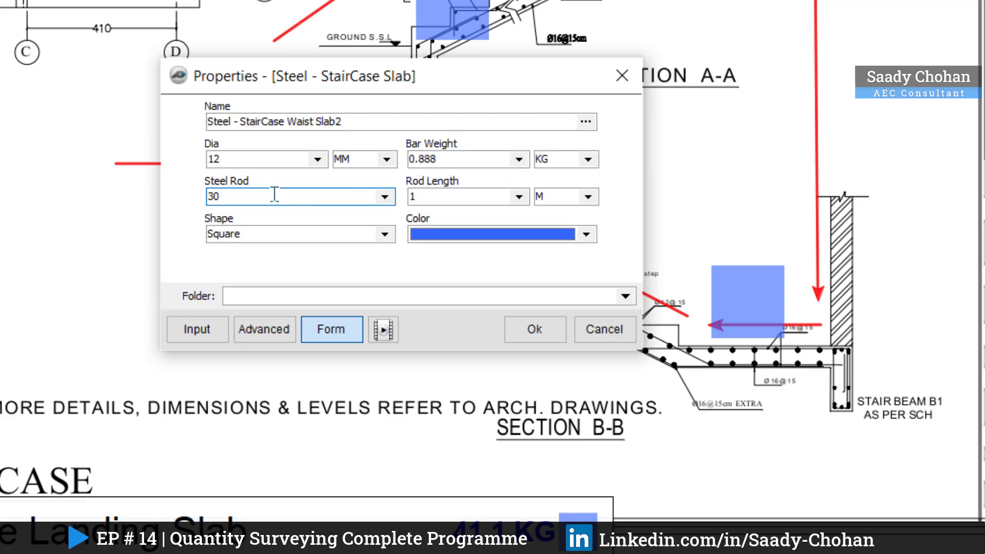
text(23)
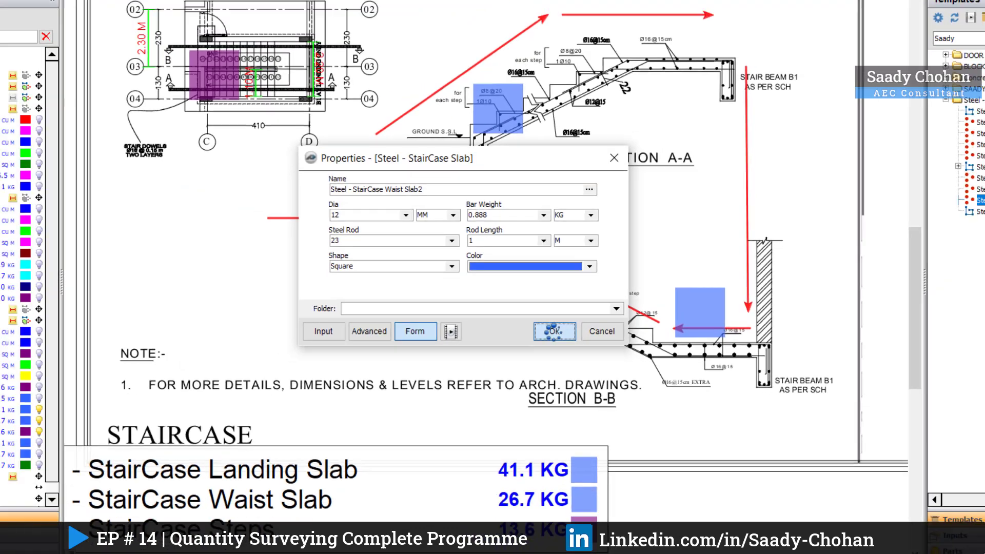
click(535, 329)
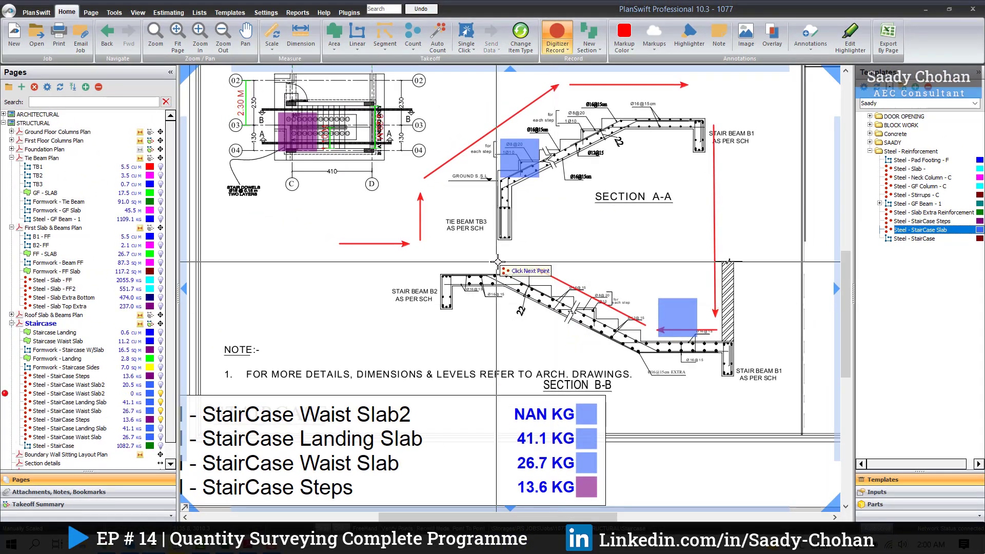
Step: Place the Steel - StairCase Waist Slab2 item once above Section B-B near Stair Beam B2, and read the takeoff legend
click(598, 265)
scroll(603, 228, down, 1)
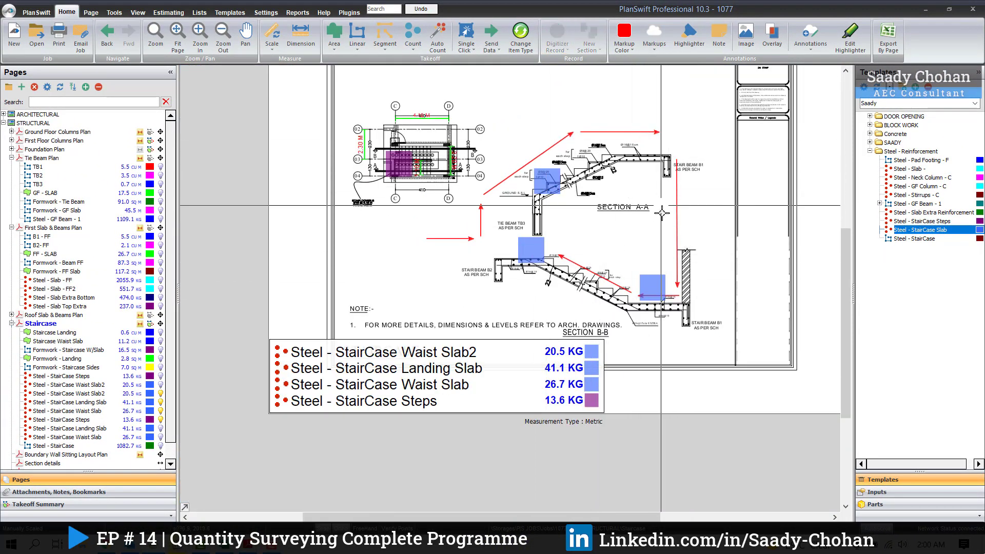
scroll(320, 407, up, 1)
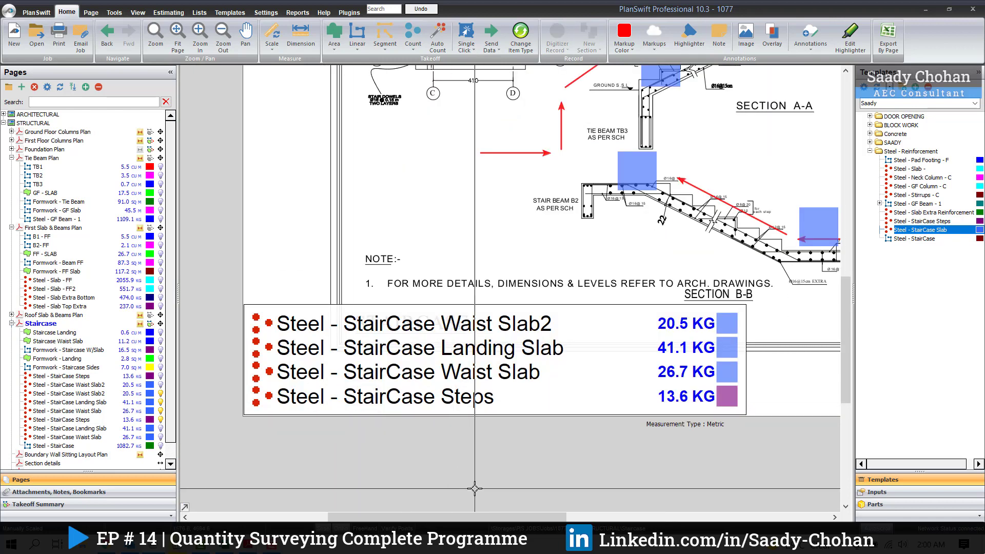
scroll(445, 231, down, 1)
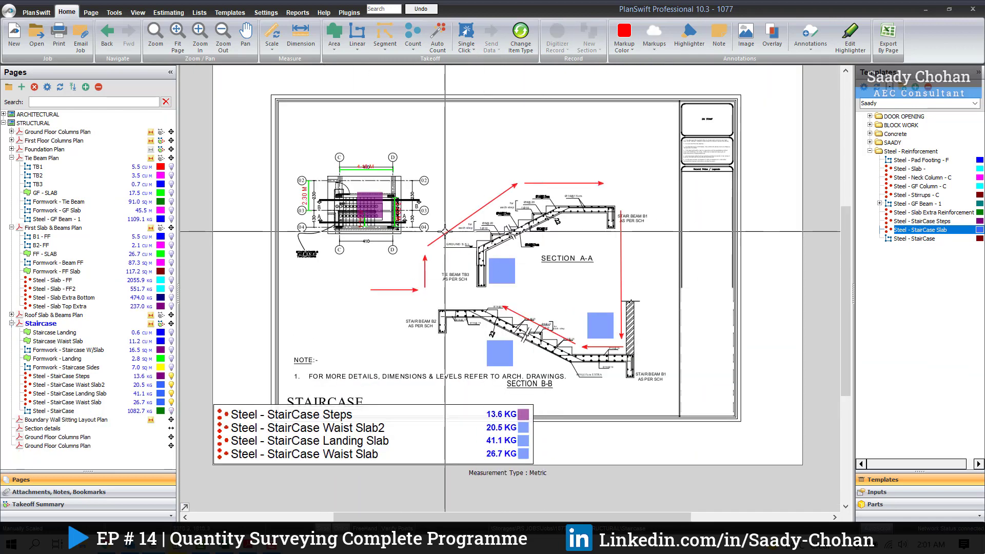
Step: Hide the staircase steps, landing slab and both waist slab steel takeoffs on the Staircase sheet
scroll(445, 231, up, 1)
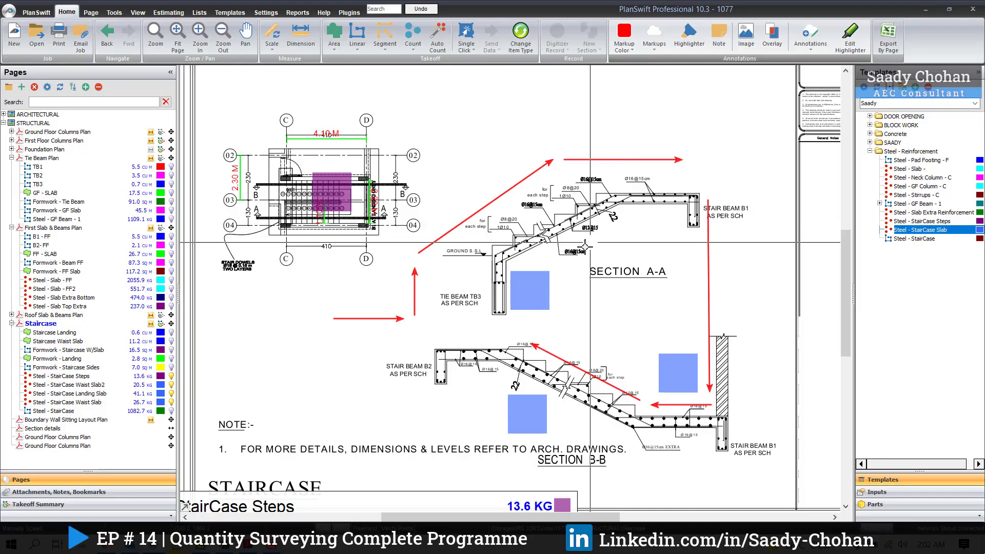
scroll(589, 333, up, 3)
drag(369, 371, 359, 356)
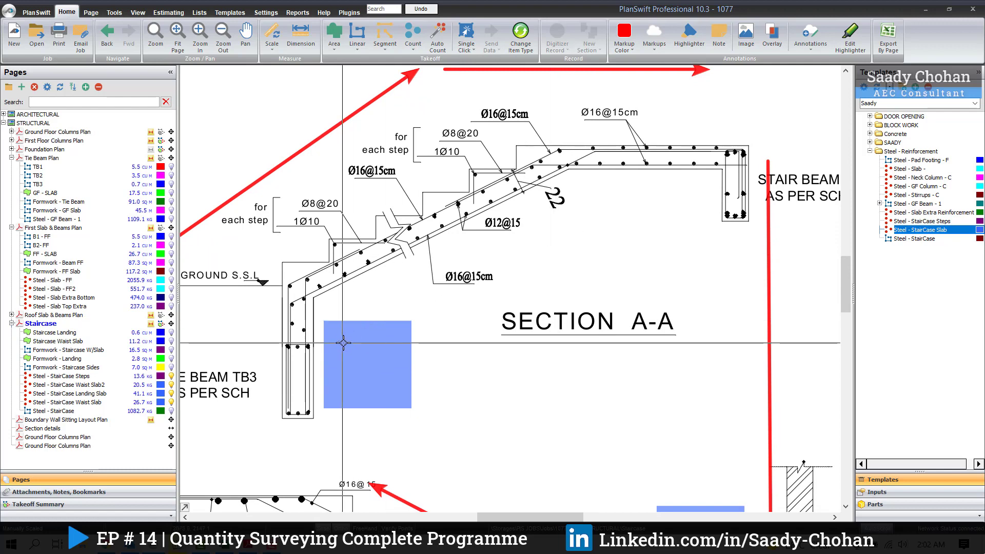
click(171, 394)
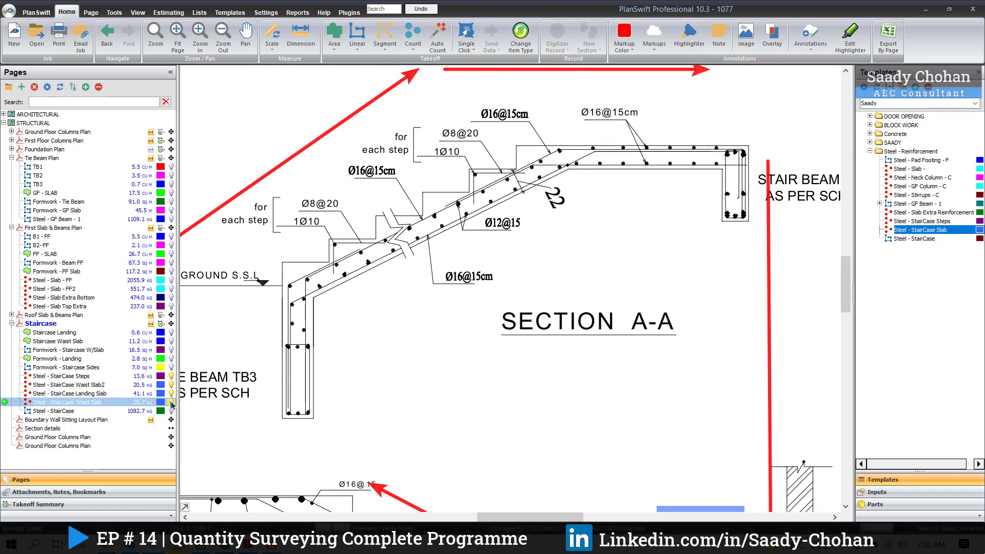
click(171, 385)
click(171, 376)
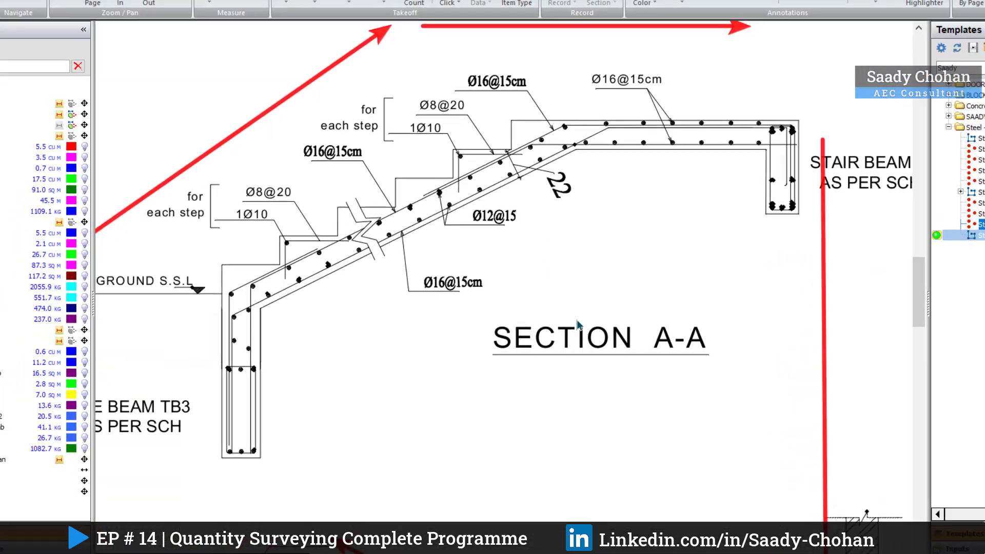
Step: Start another Steel - StairCase takeoff with 16 mm diameter, 1.58 kg bar weight and 8 rods, and accept it
double_click(866, 239)
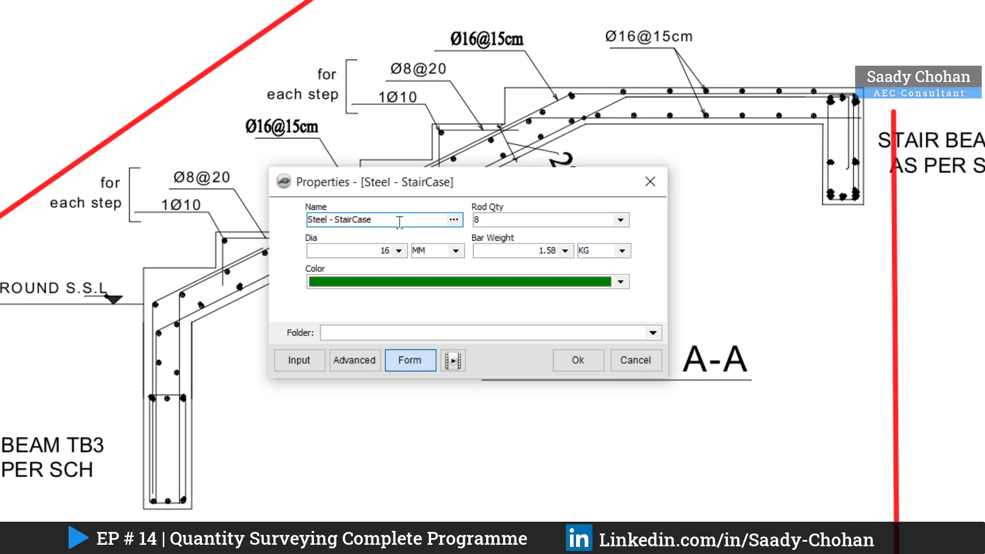
click(621, 221)
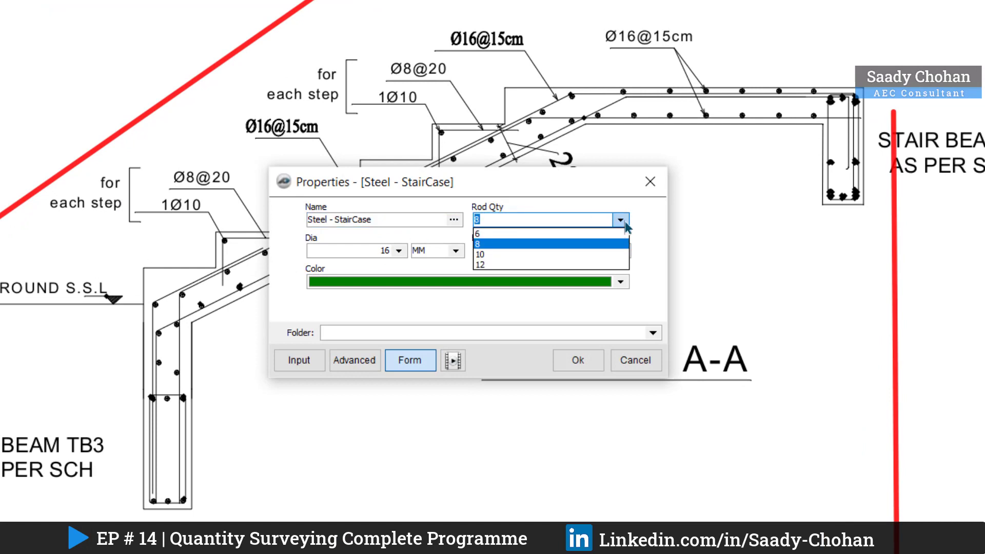
click(625, 223)
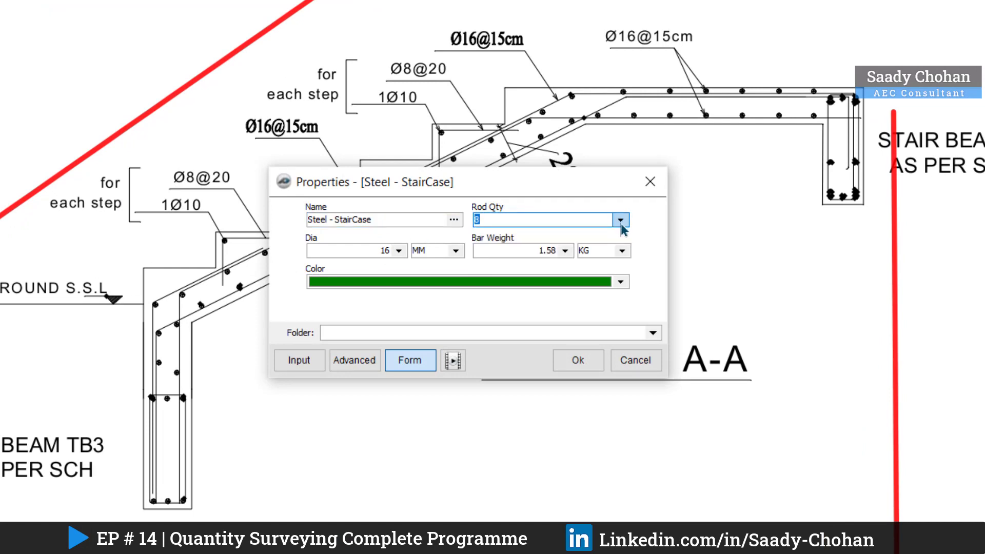
drag(441, 199, 458, 216)
click(417, 268)
click(417, 269)
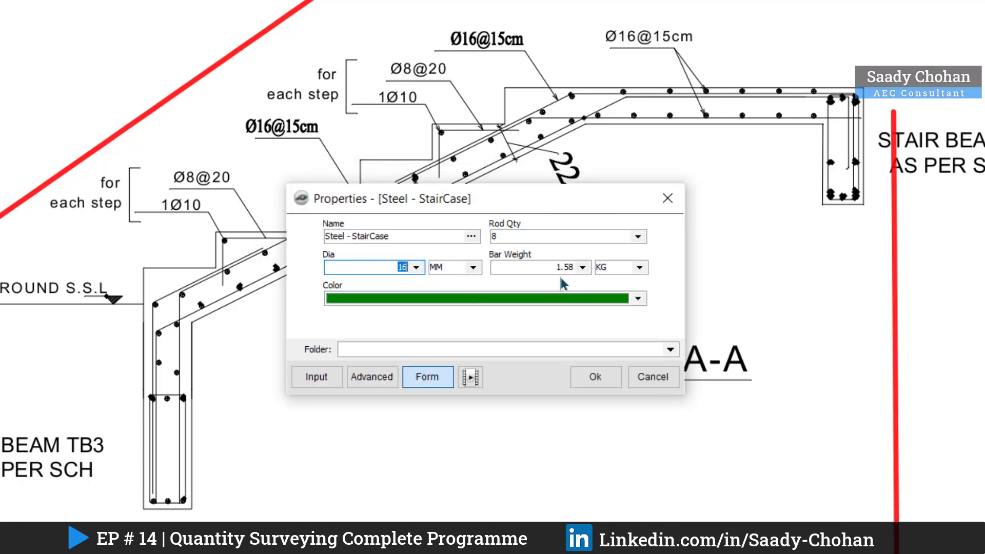
click(594, 376)
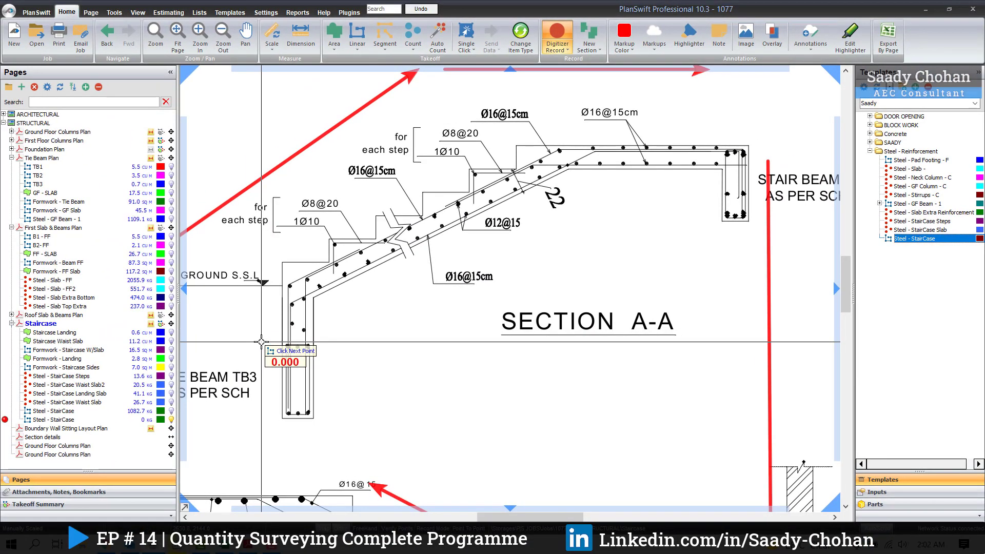
Step: Trace the outer bar in Section A-A from Tie Beam TB3 up the outer face and along the lower part of the waist slab's top
scroll(296, 385, up, 3)
click(264, 458)
scroll(262, 445, down, 2)
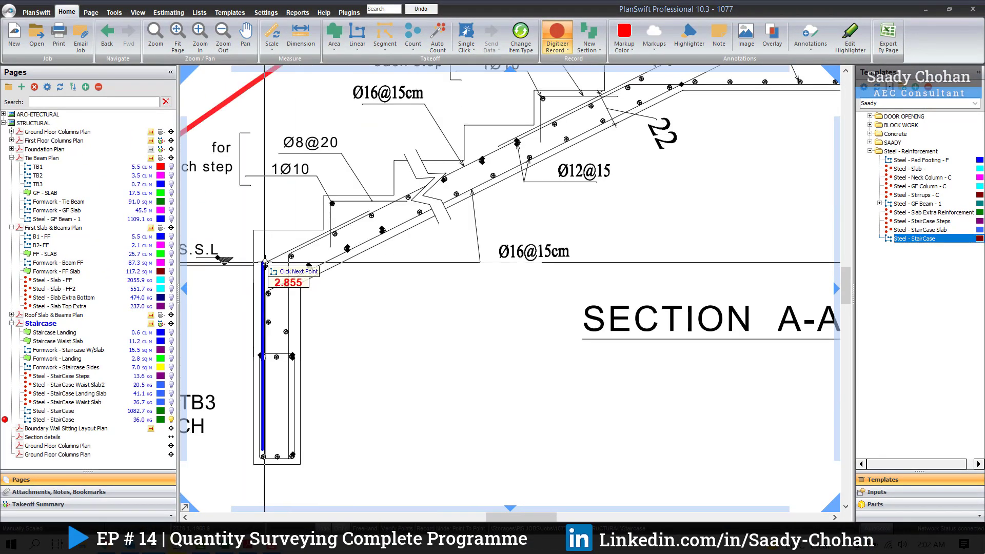
click(263, 263)
double_click(370, 212)
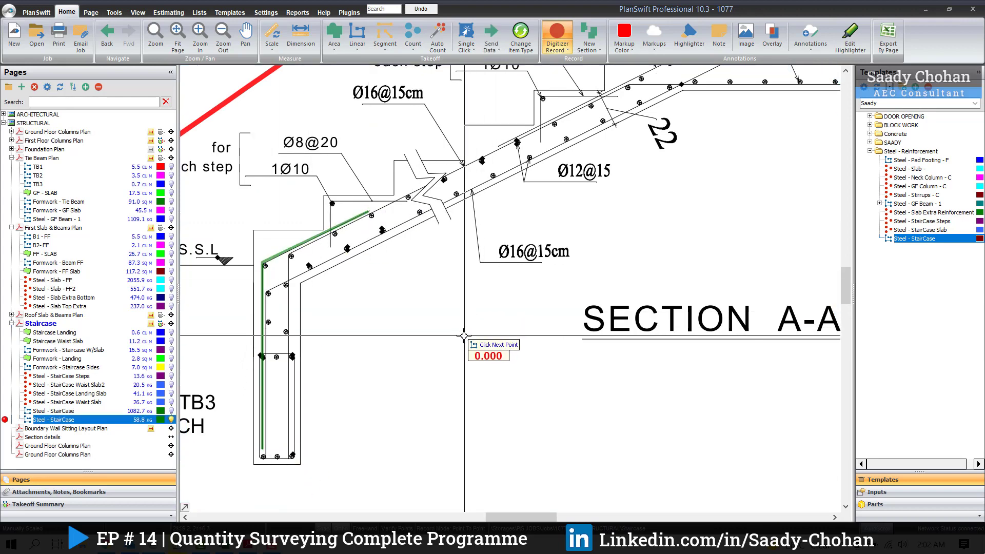
Step: Trace the bottom waist slab bar from Tie Beam TB3 up to the landing's top layer and down into Stair Beam B1
scroll(264, 462, up, 4)
click(269, 451)
scroll(267, 441, down, 2)
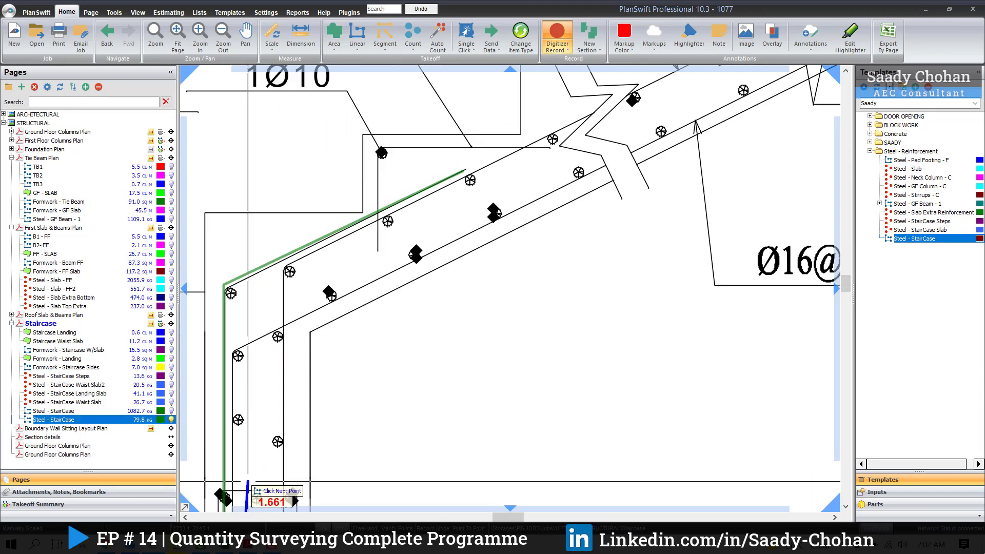
click(234, 350)
scroll(234, 350, down, 1)
scroll(516, 211, down, 3)
scroll(610, 157, up, 3)
click(608, 156)
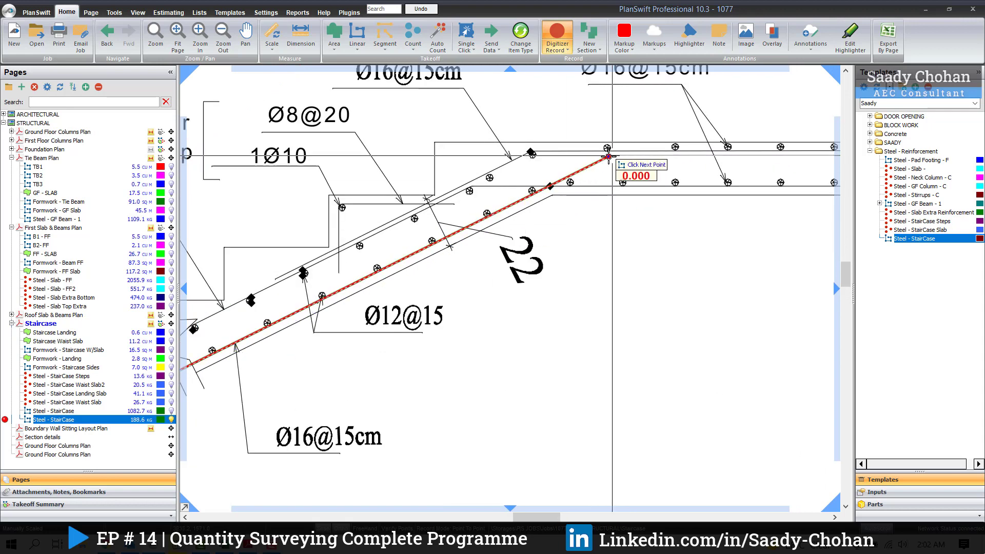
scroll(610, 157, down, 3)
scroll(710, 158, up, 3)
click(623, 186)
click(622, 286)
key(Return)
Step: Read the Steel - StairCase quantity in the takeoff legend below the Staircase sheet, then return to the sections
scroll(469, 323, down, 2)
drag(468, 323, 657, 217)
scroll(514, 190, down, 3)
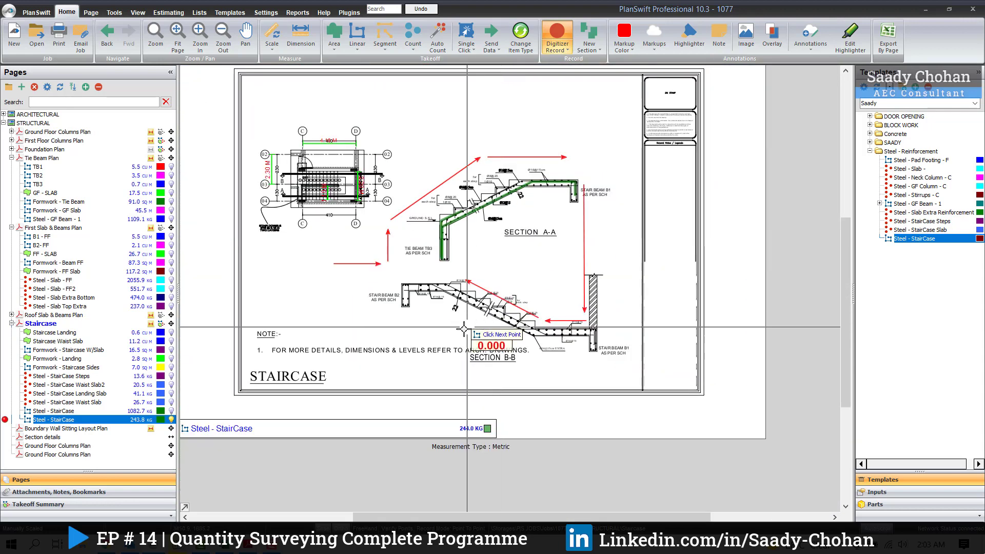
drag(468, 325, 564, 255)
scroll(323, 365, up, 2)
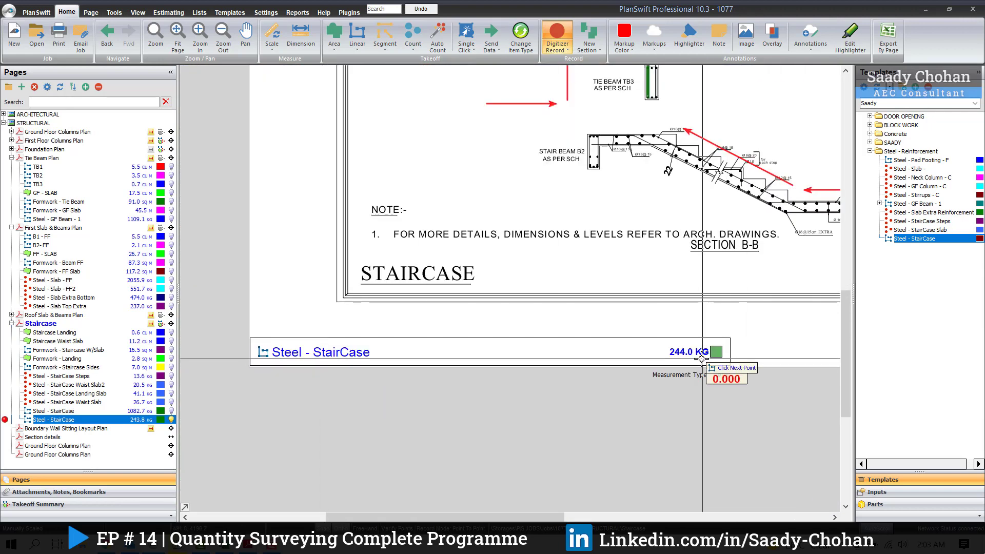
drag(780, 250, 440, 466)
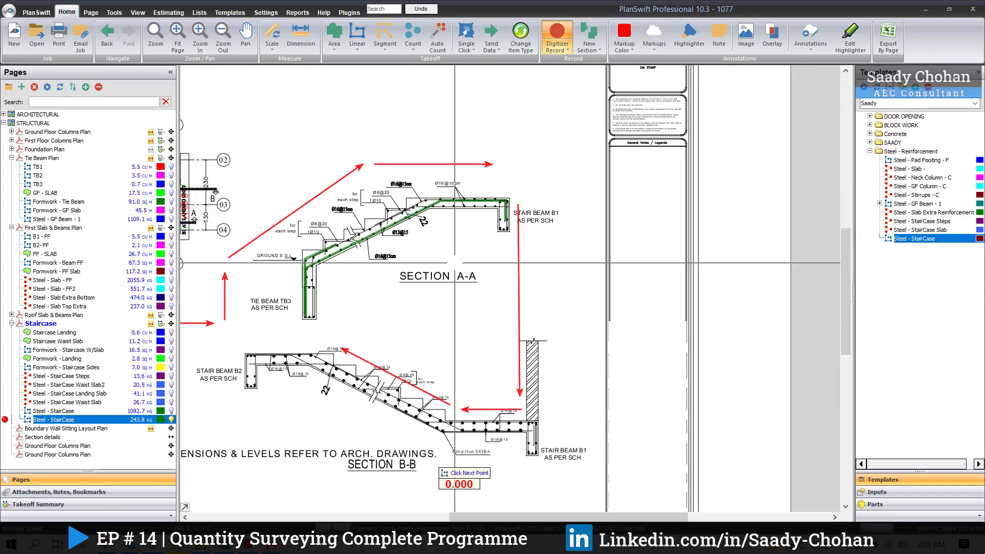
Step: Trace the inner bar from Tie Beam TB3 up the waist slab's upper side and along the landing's bottom layer to Stair Beam B1
scroll(391, 222, up, 2)
scroll(236, 395, up, 2)
scroll(277, 467, up, 2)
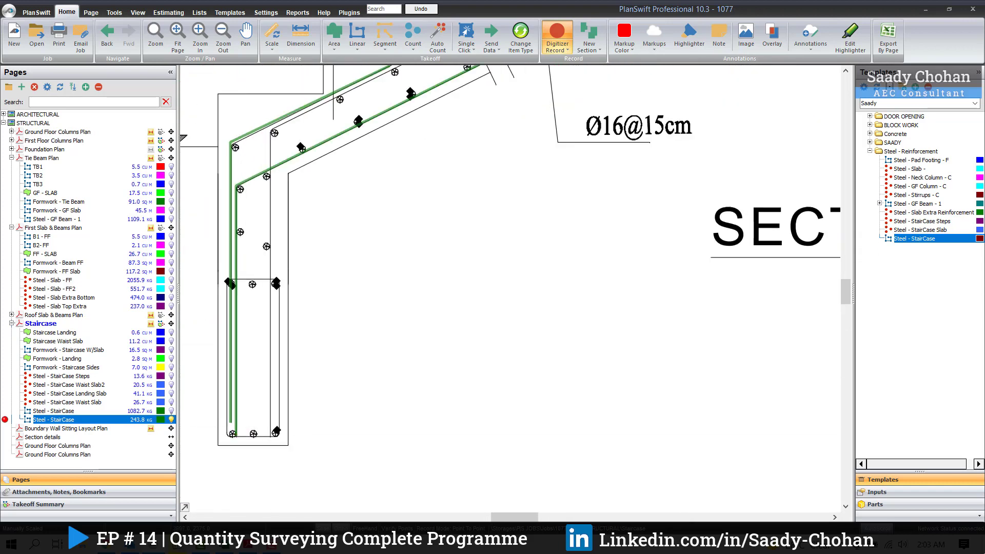
scroll(297, 454, up, 1)
click(290, 452)
click(290, 146)
scroll(291, 146, down, 2)
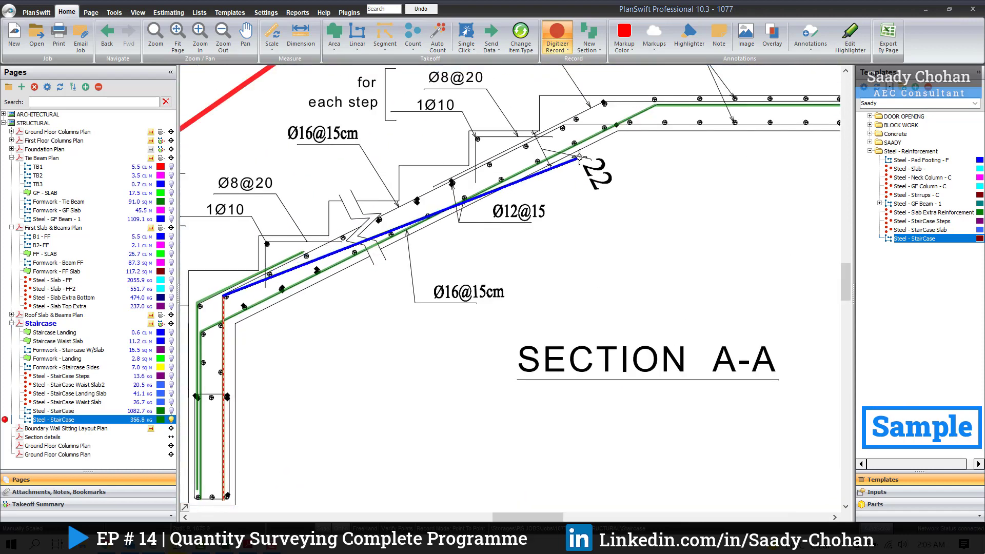
scroll(582, 153, up, 4)
click(484, 193)
scroll(479, 195, down, 1)
drag(520, 194, 232, 199)
click(674, 196)
right_click(675, 196)
scroll(675, 197, down, 2)
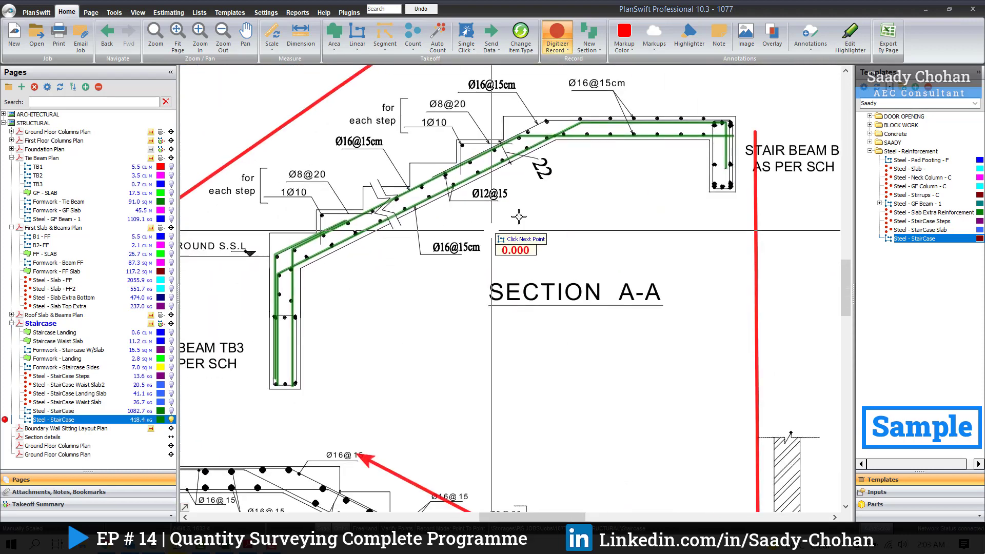
Step: Trace the upper top bar from the middle of the waist slab across the landing and down the outer face of Stair Beam B1
scroll(302, 354, up, 1)
scroll(360, 380, down, 1)
scroll(590, 77, up, 4)
click(309, 256)
scroll(308, 256, down, 3)
scroll(641, 126, up, 1)
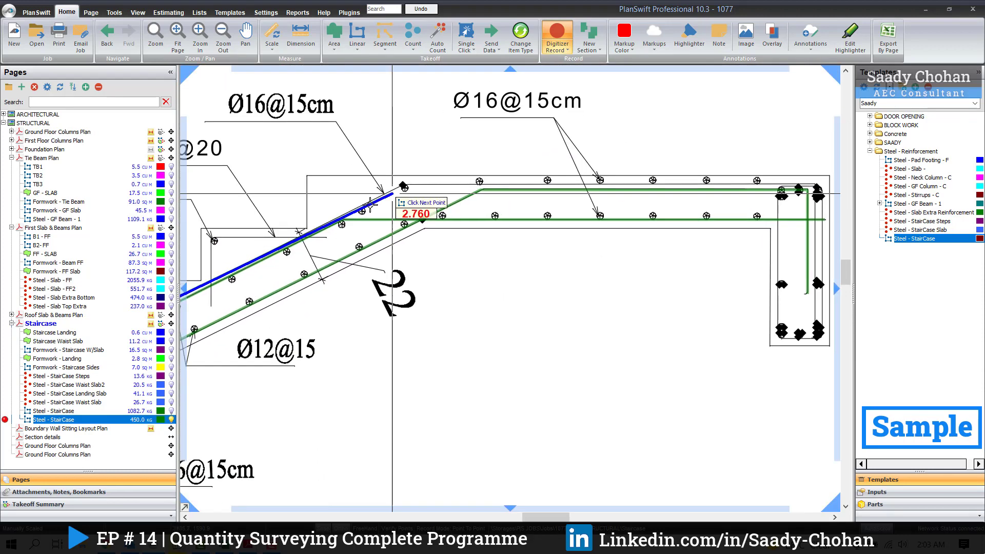
click(394, 192)
drag(823, 187, 521, 191)
scroll(520, 191, up, 1)
click(508, 185)
click(509, 415)
right_click(508, 415)
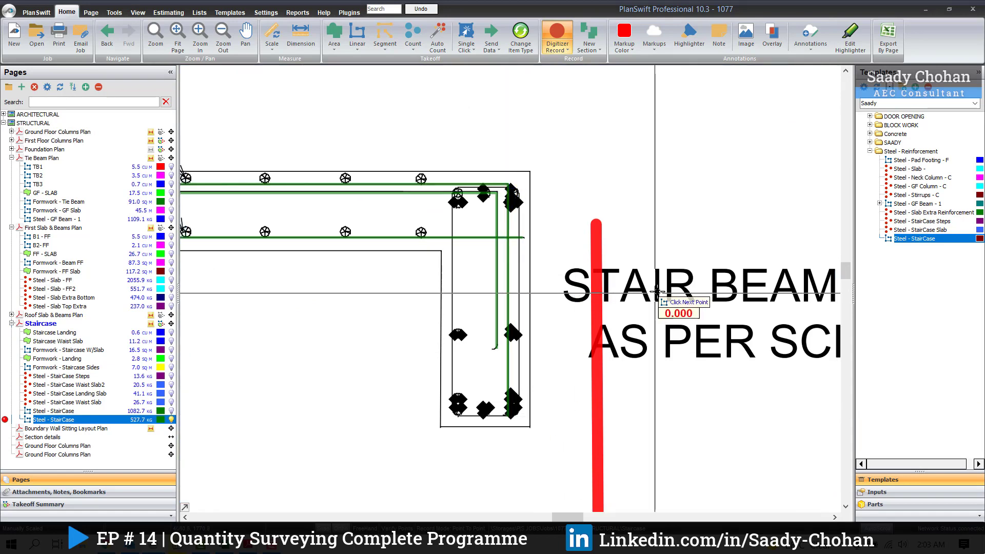
Step: Review the bars traced in Section A-A from Stair Beam B1 back to Tie Beam TB3 and stop recording the takeoff
scroll(659, 291, down, 1)
scroll(544, 279, down, 1)
drag(543, 278, 630, 272)
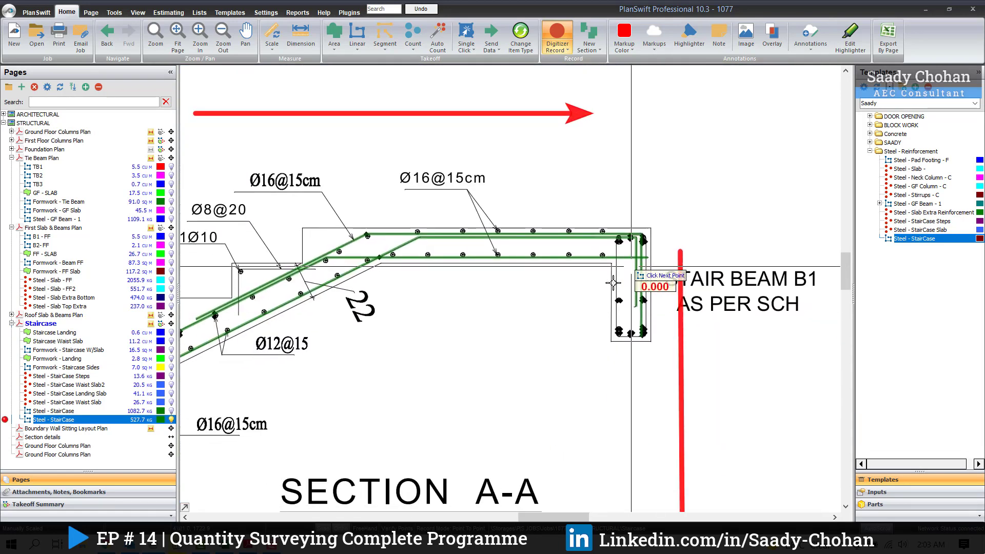
drag(381, 330, 534, 267)
drag(413, 317, 565, 224)
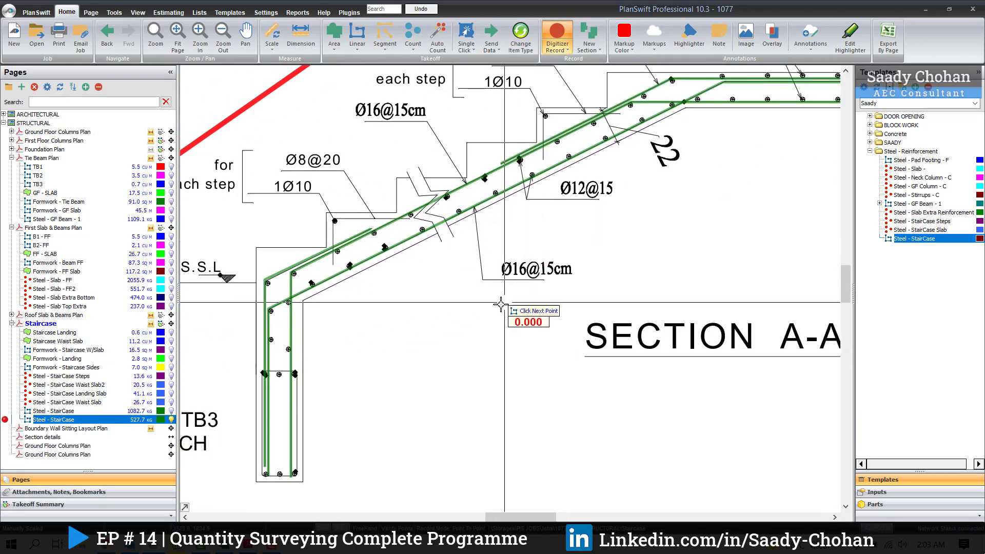
right_click(451, 293)
key(Escape)
scroll(444, 183, down, 2)
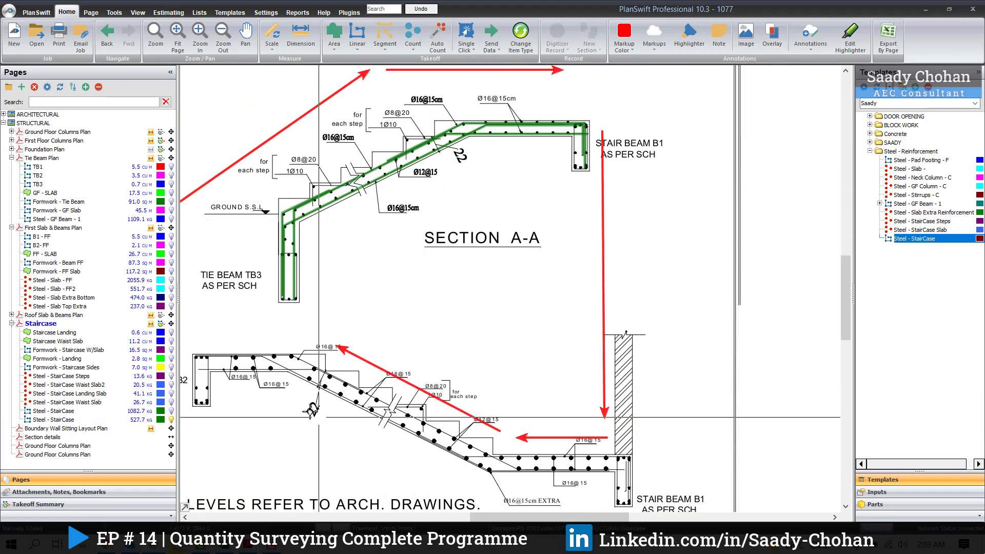
Step: Examine the main bars traced in Section B-B and the Steel - StairCase legend entry on the Staircase sheet
drag(304, 383, 345, 378)
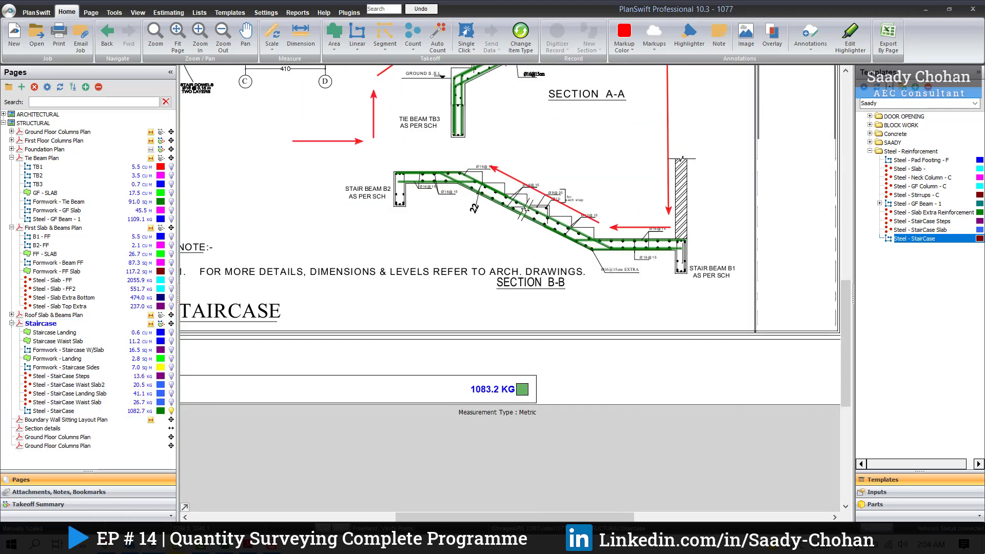
drag(464, 253, 591, 254)
drag(664, 377, 670, 349)
scroll(594, 307, down, 3)
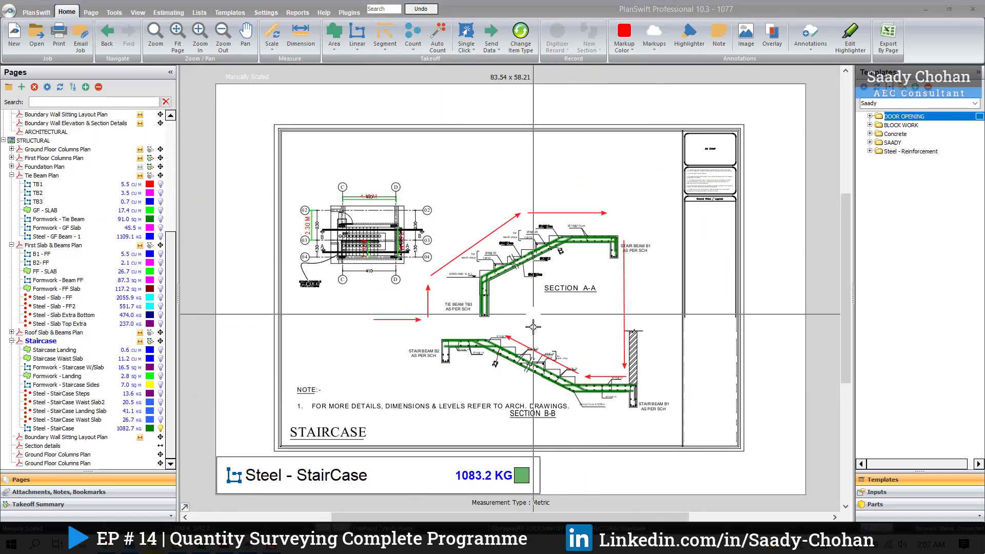
Step: Open the estimating view and review the steel folders from StairCase, Slab, Beam, Column, Stirrups and Neck Column to Pad Footing
click(174, 12)
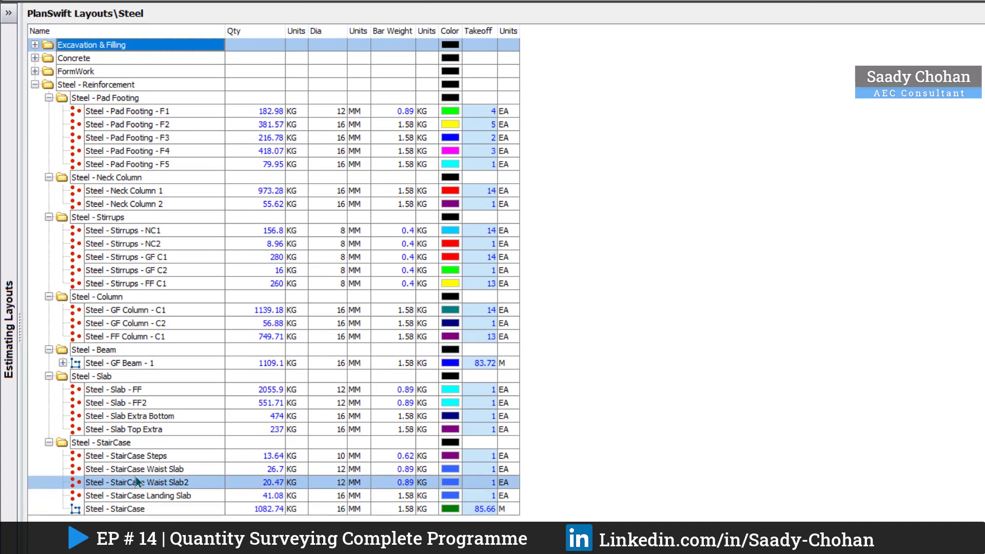
click(103, 444)
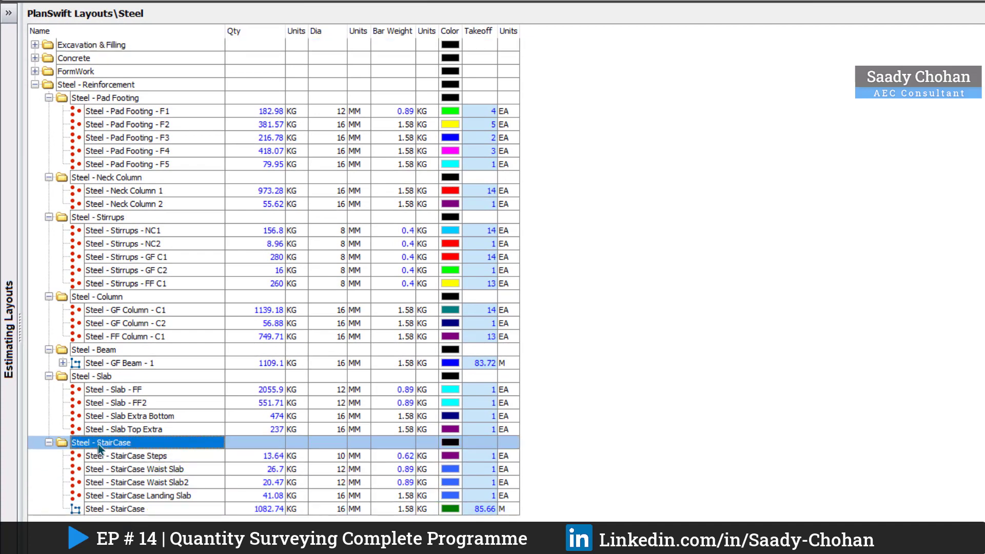
click(123, 378)
click(139, 351)
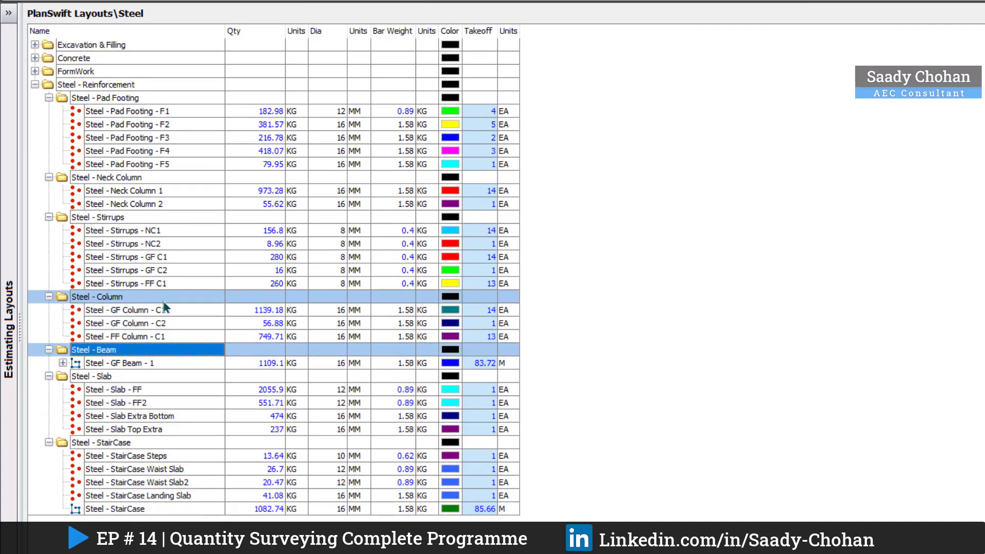
click(163, 297)
click(159, 218)
click(153, 179)
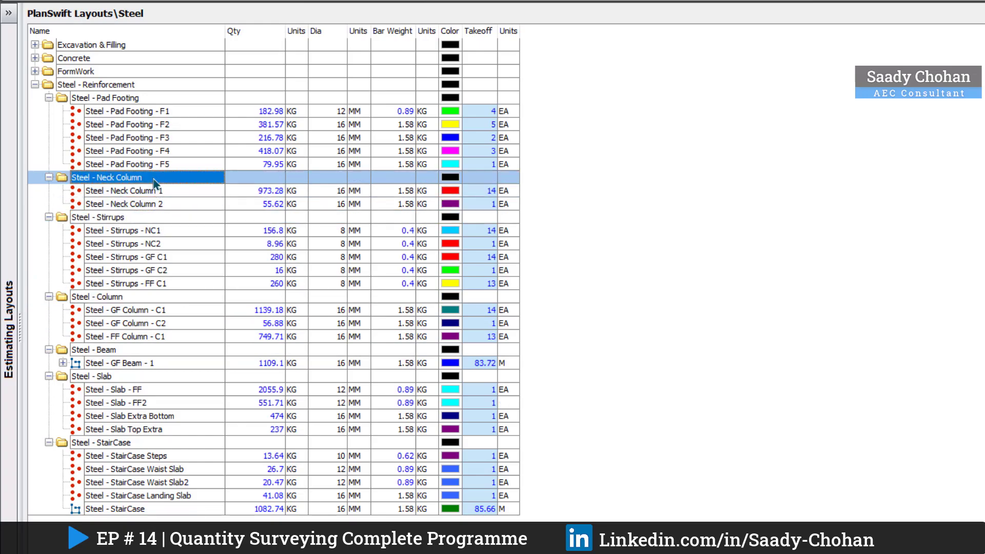
click(152, 99)
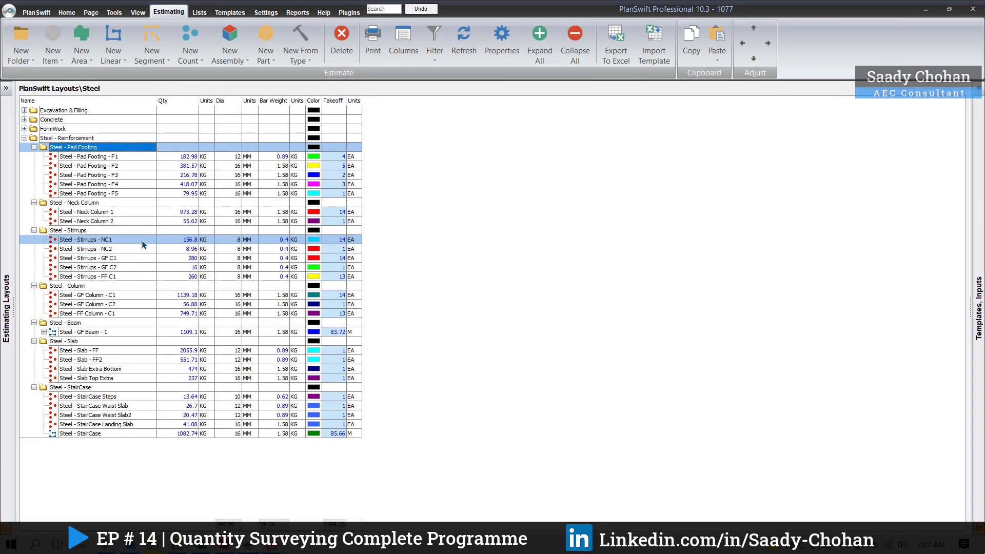
Step: Open the QTY by Work report and examine the steel quantities grouped by bar diameter and folder through the last page
click(298, 12)
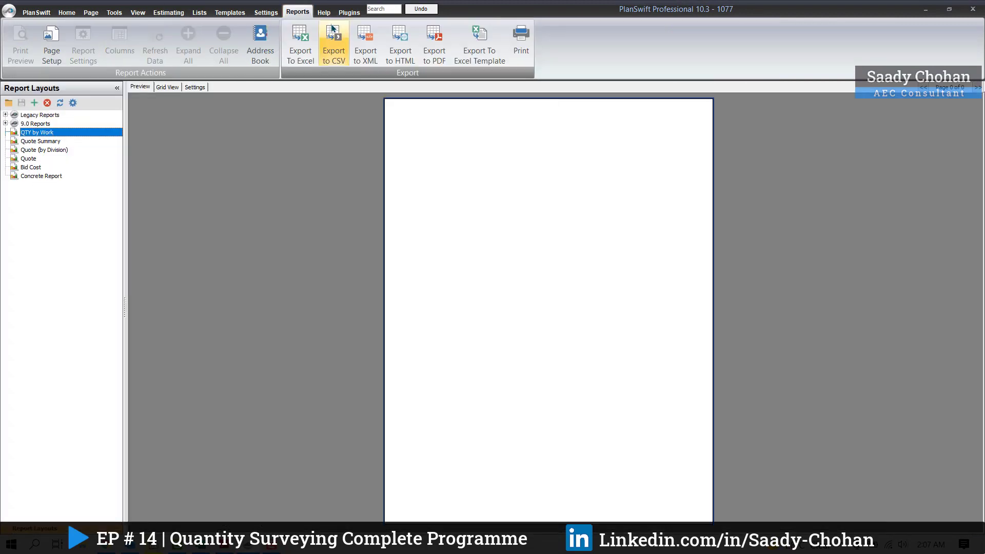
scroll(429, 328, up, 3)
scroll(448, 411, down, 8)
scroll(543, 174, down, 10)
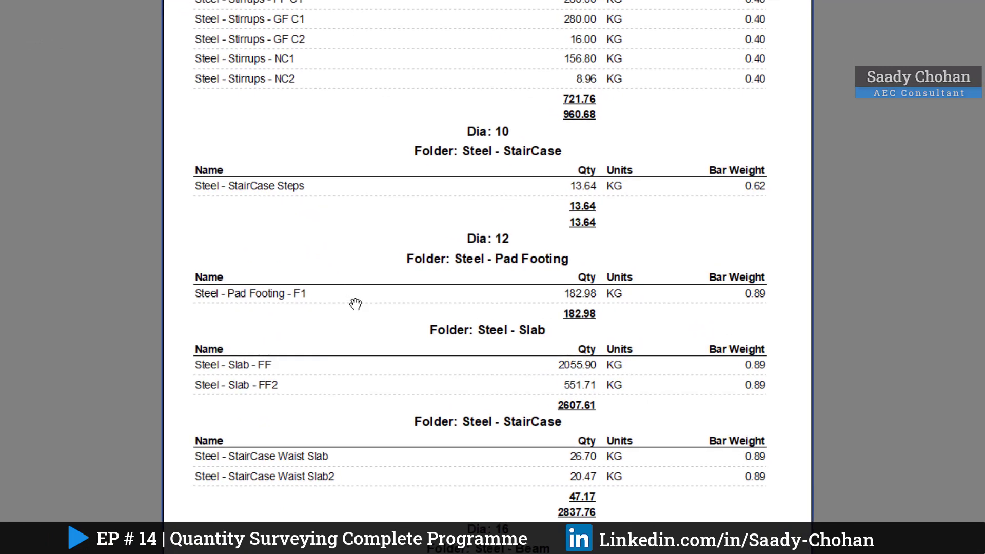
scroll(462, 287, down, 3)
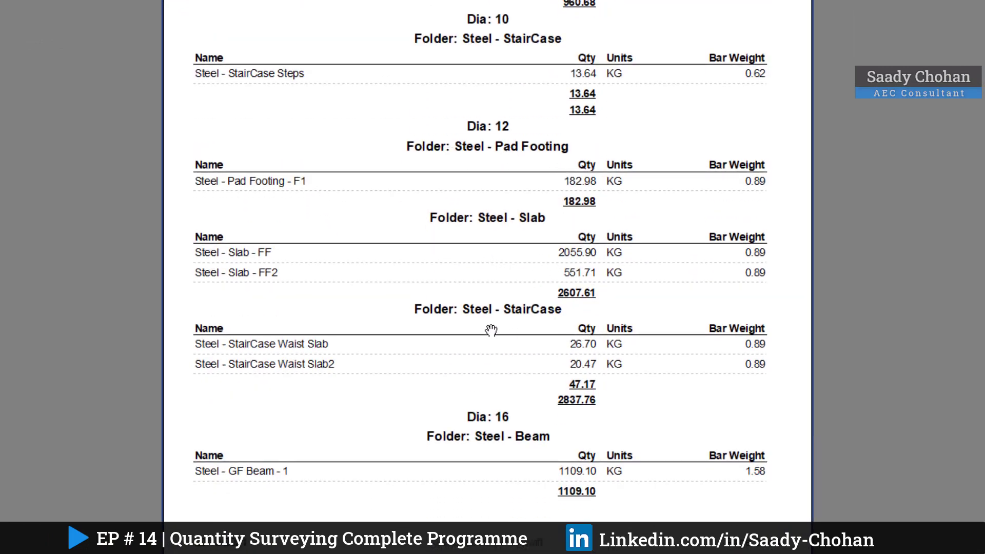
scroll(484, 352, down, 1)
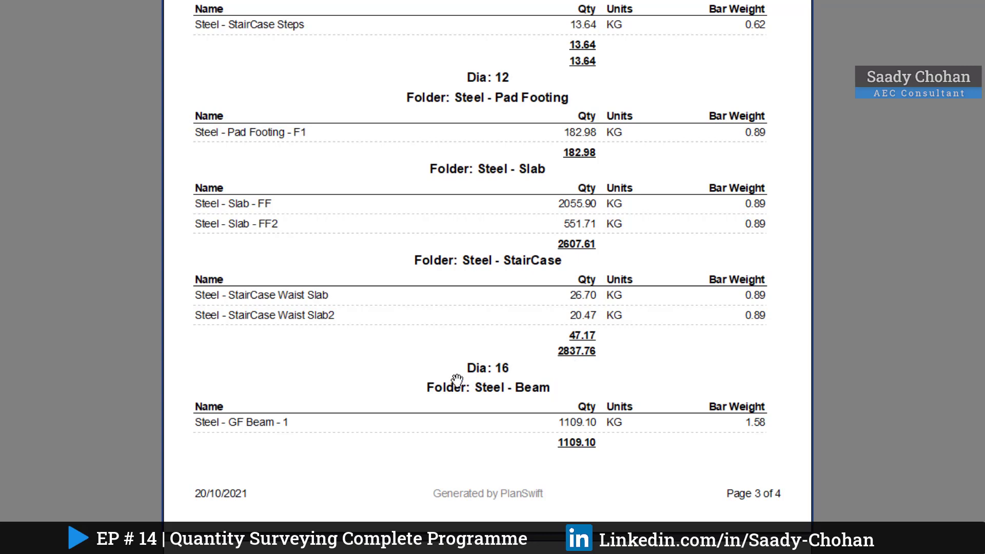
scroll(491, 480, down, 4)
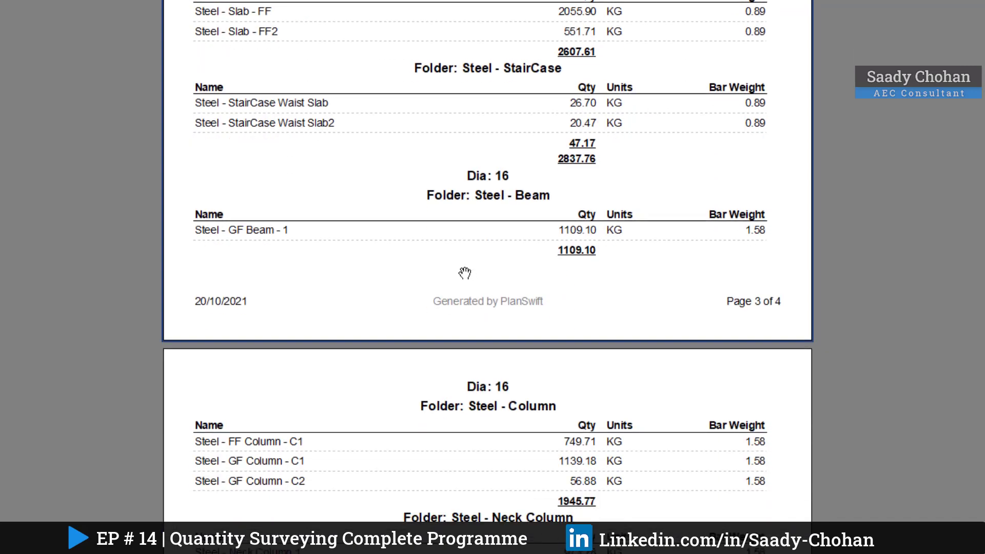
scroll(541, 424, down, 2)
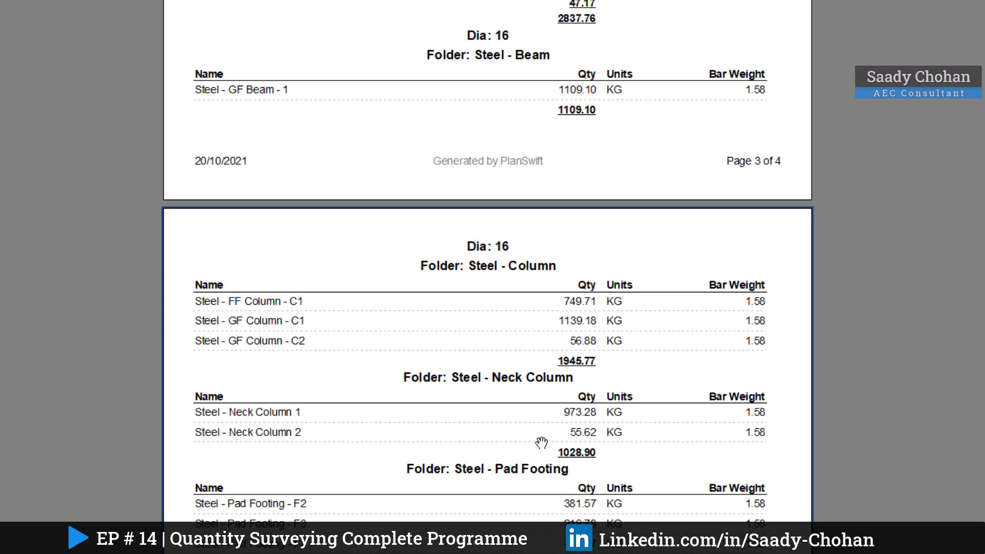
scroll(541, 442, down, 2)
scroll(558, 390, down, 2)
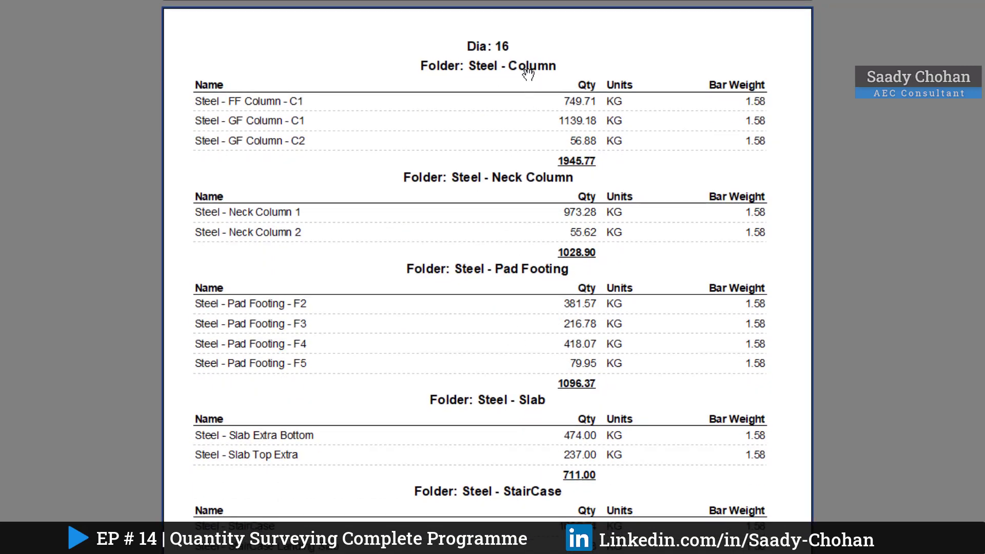
drag(528, 75, 501, 0)
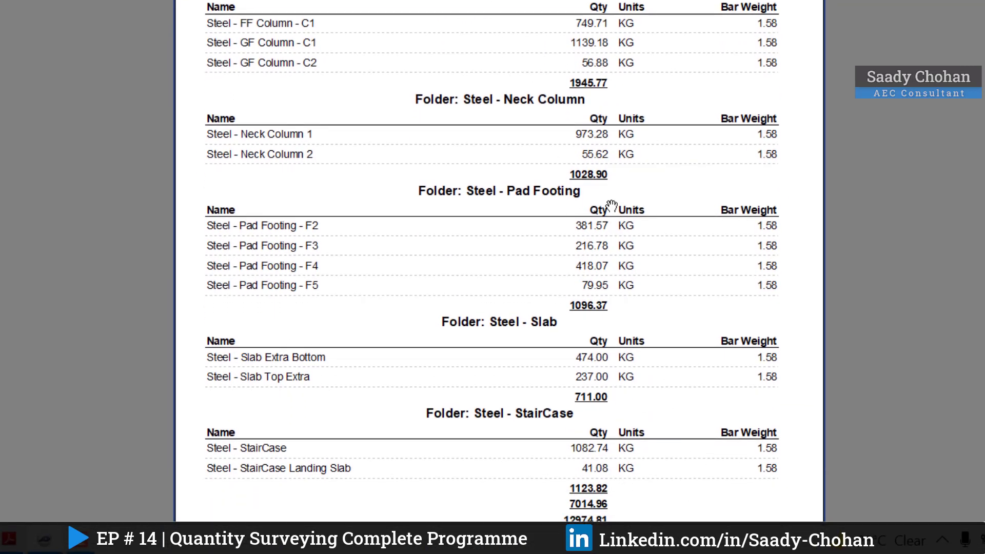
Step: Review the report's steel quantities back from the last folders to the Dia 8 stirrups and the Staircase and Slab folders
scroll(611, 205, up, 15)
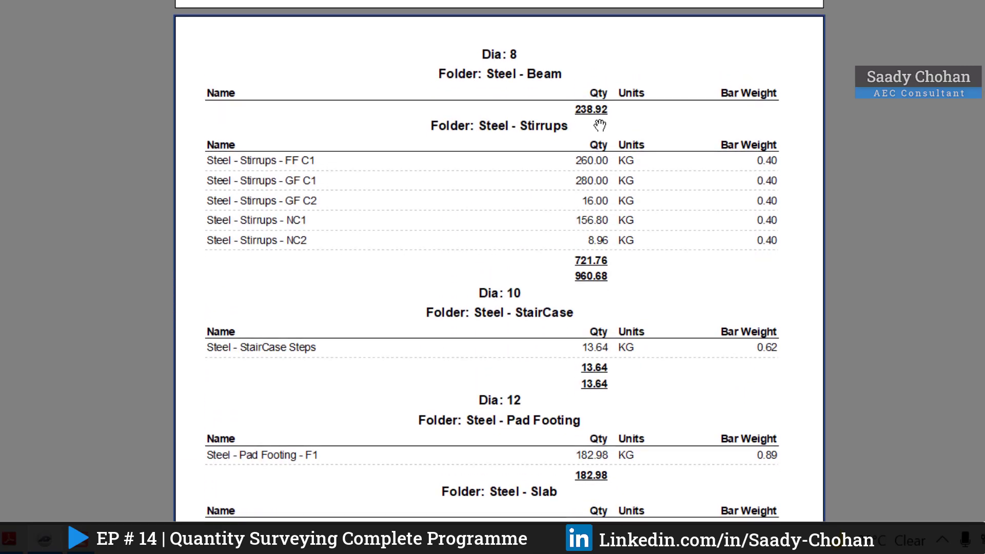
drag(599, 125, 598, 363)
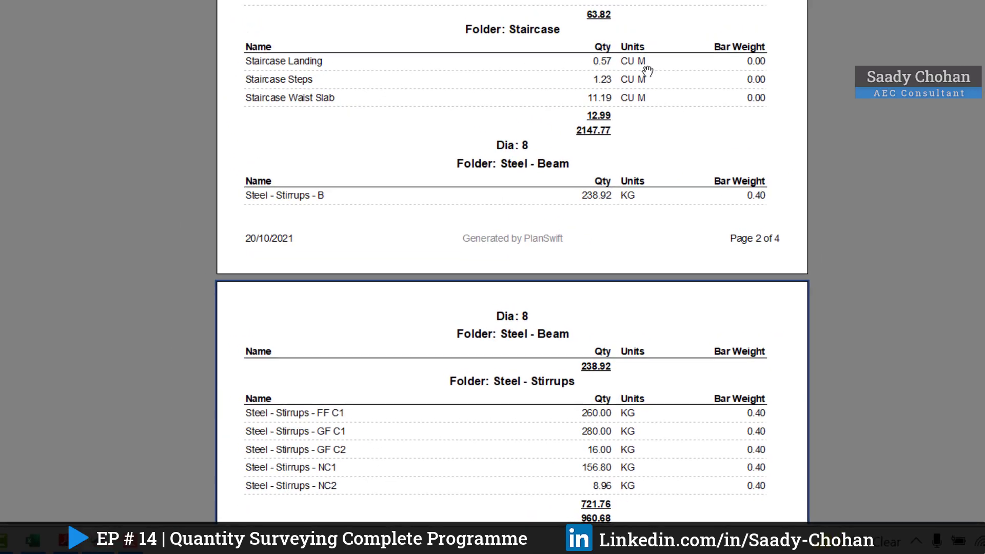
drag(647, 70, 615, 123)
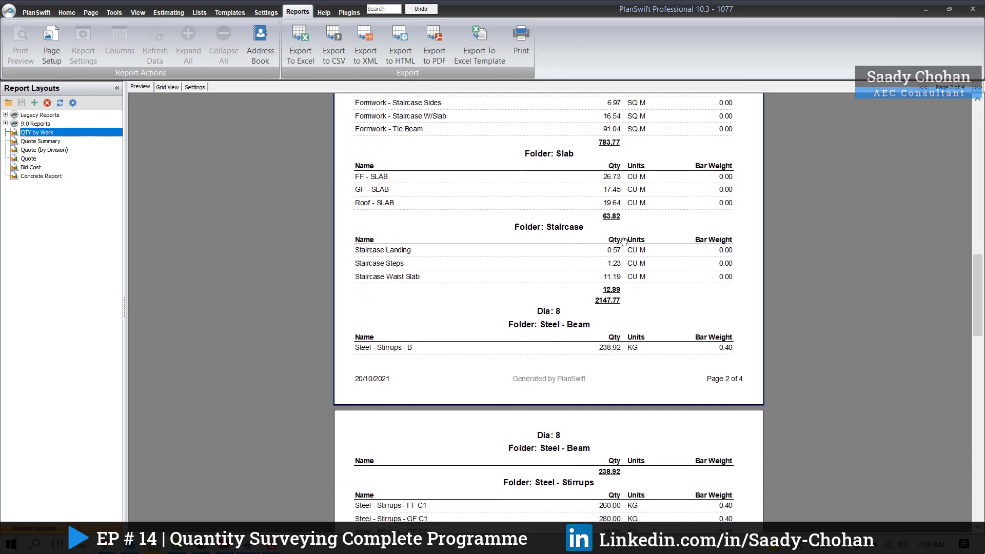
drag(623, 241, 622, 208)
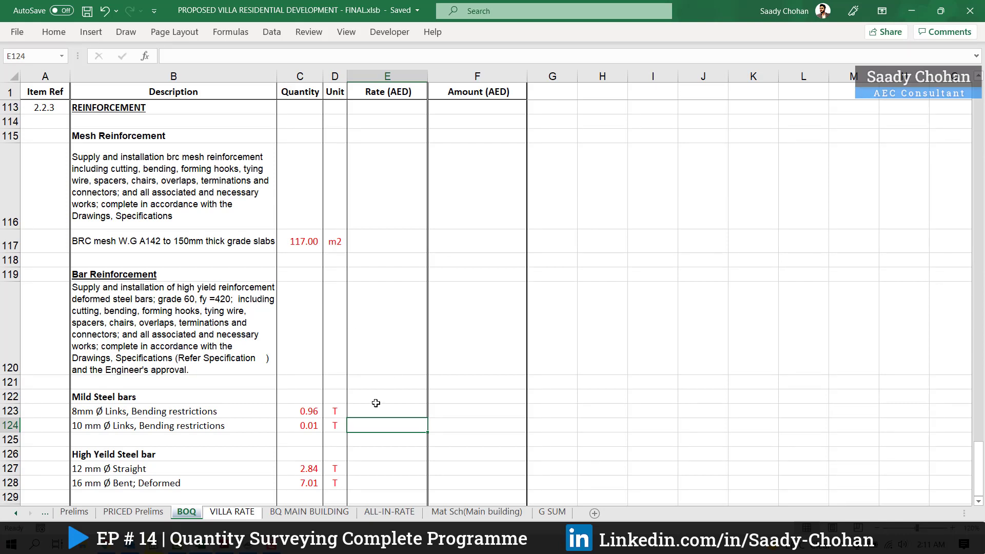
Step: Switch to the BOQ sheet in Excel and check the bar reinforcement quantities for the 8 mm, 10 mm and 12 mm bars
click(299, 411)
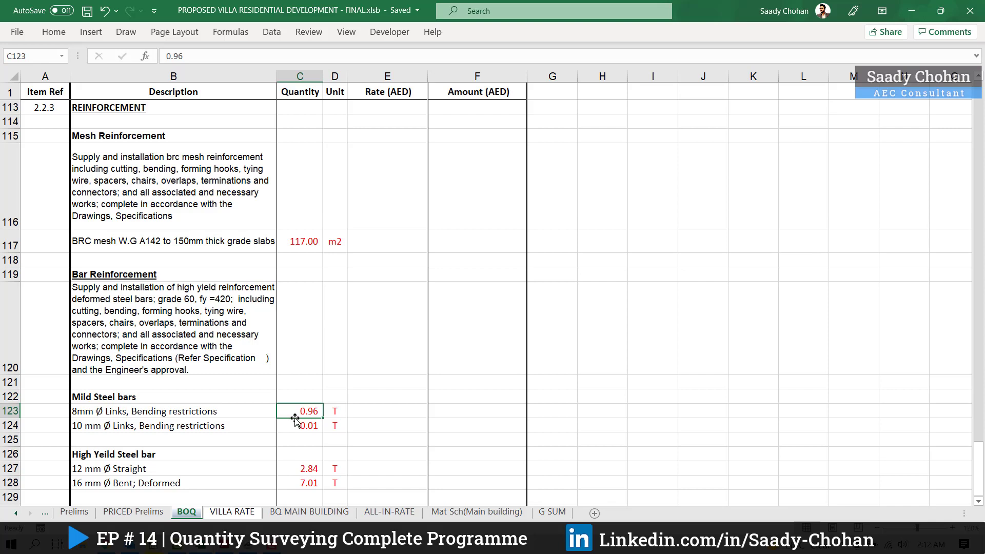
click(86, 428)
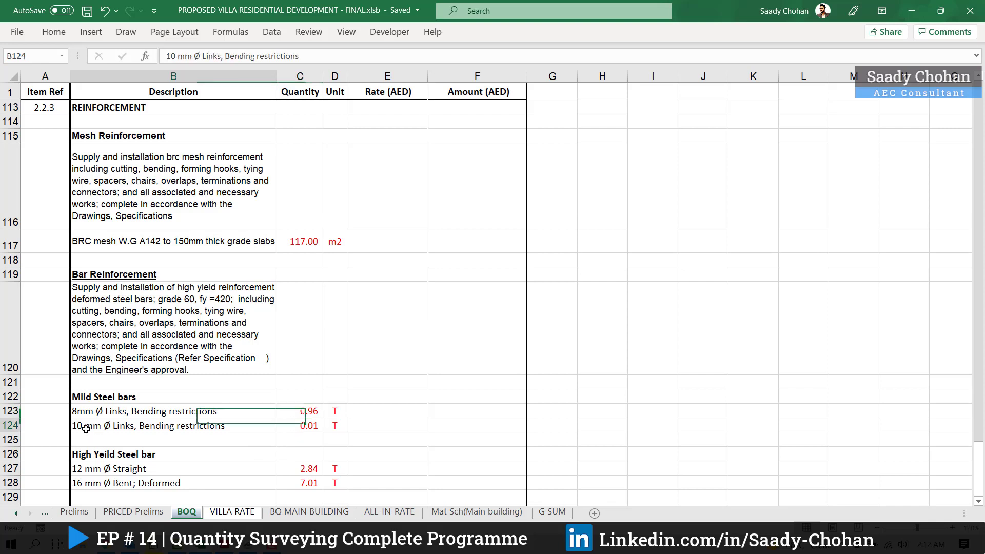
click(294, 430)
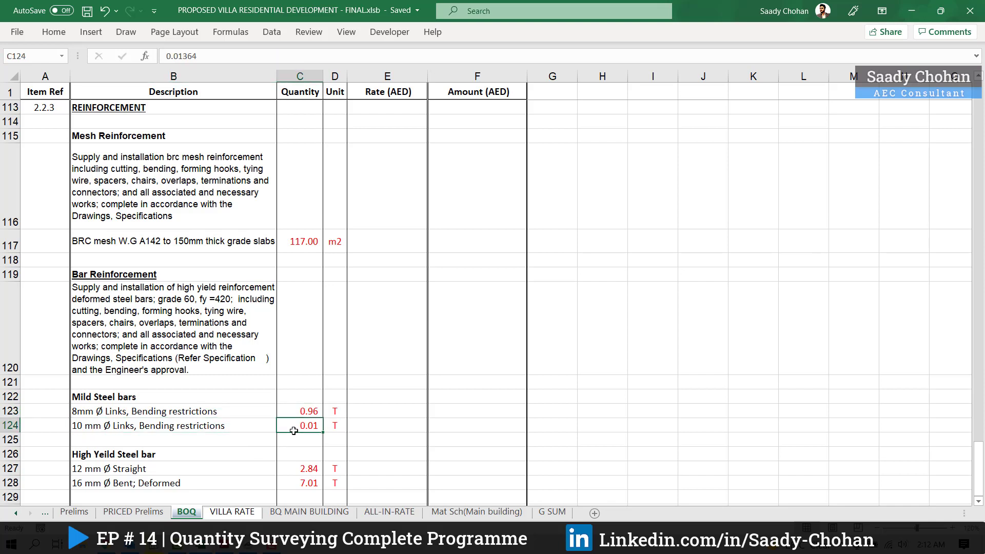
click(84, 469)
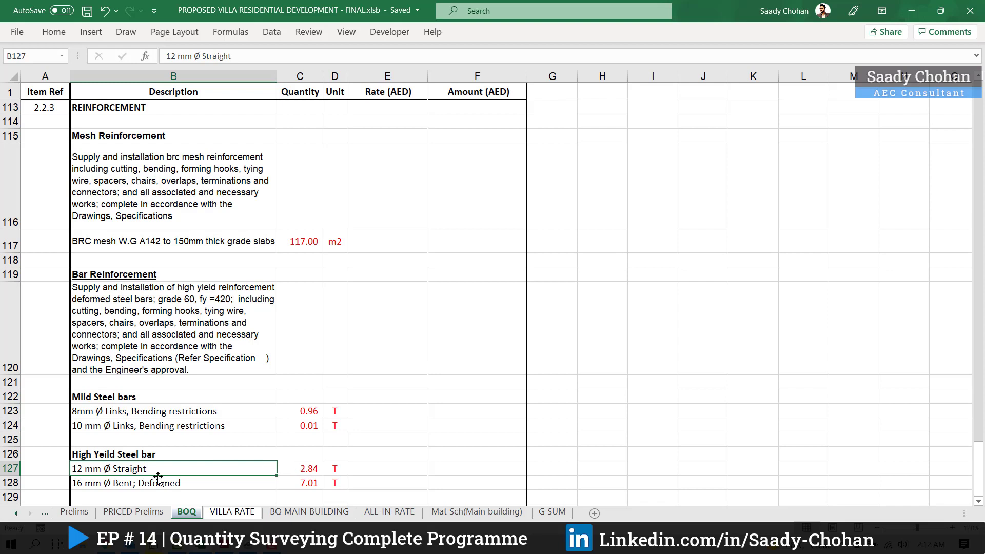